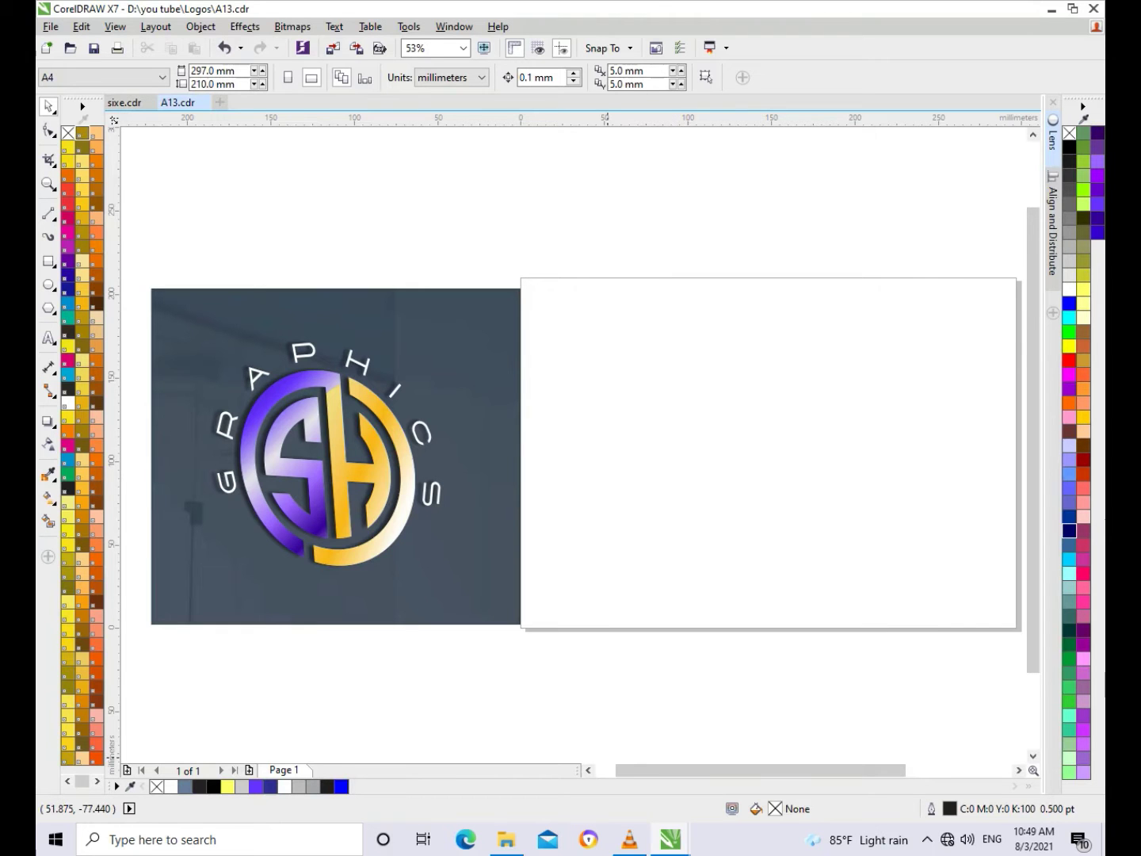
Select the whole SH GRAPHICS logo group, which carries the Multiply drop shadow.
click(394, 422)
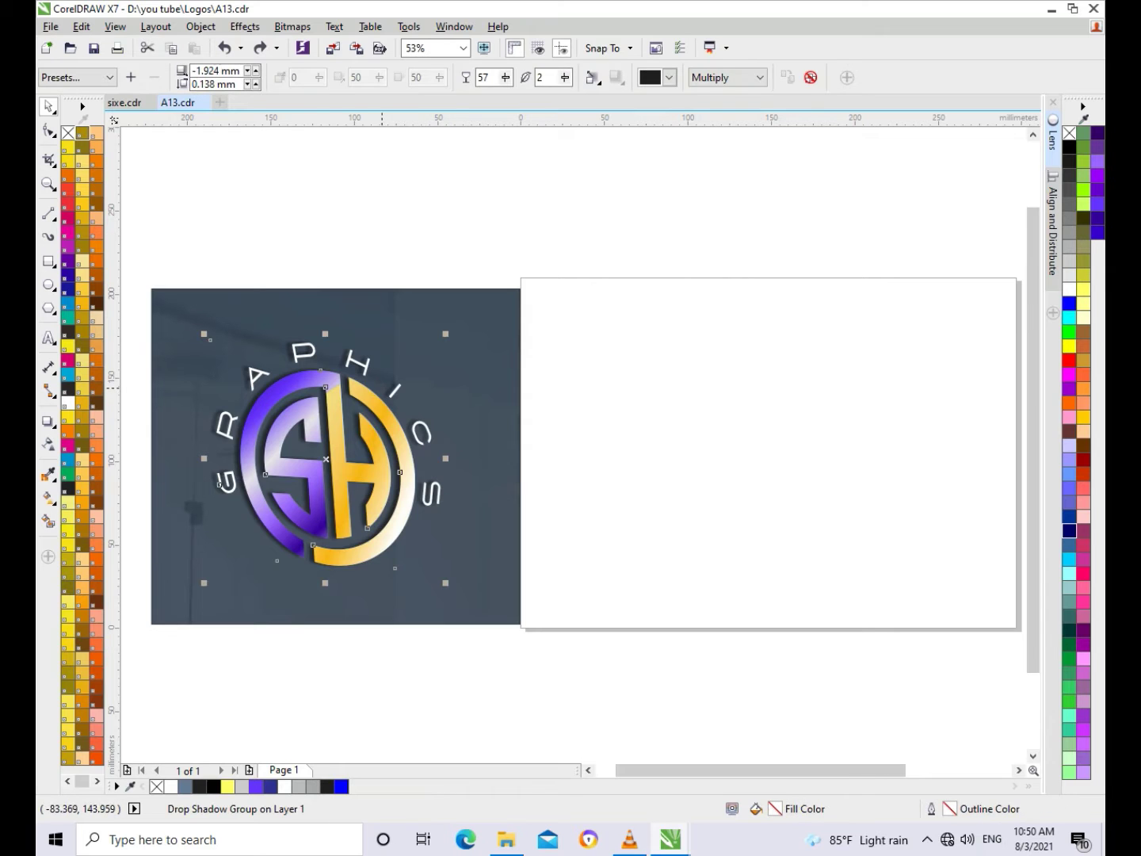
Pull the logo pieces apart and zoom in on the scattered parts.
drag(353, 402, 420, 372)
key(ctrl+z)
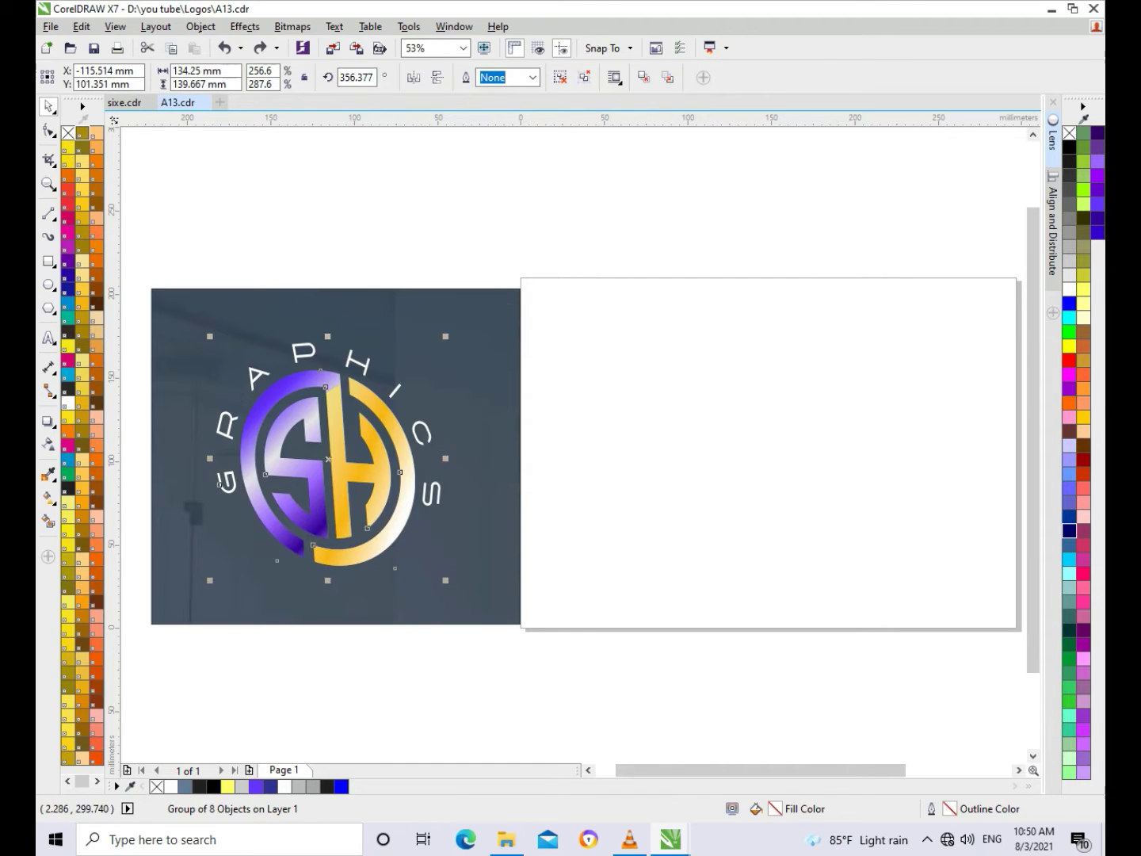
key(Escape)
drag(361, 395, 404, 375)
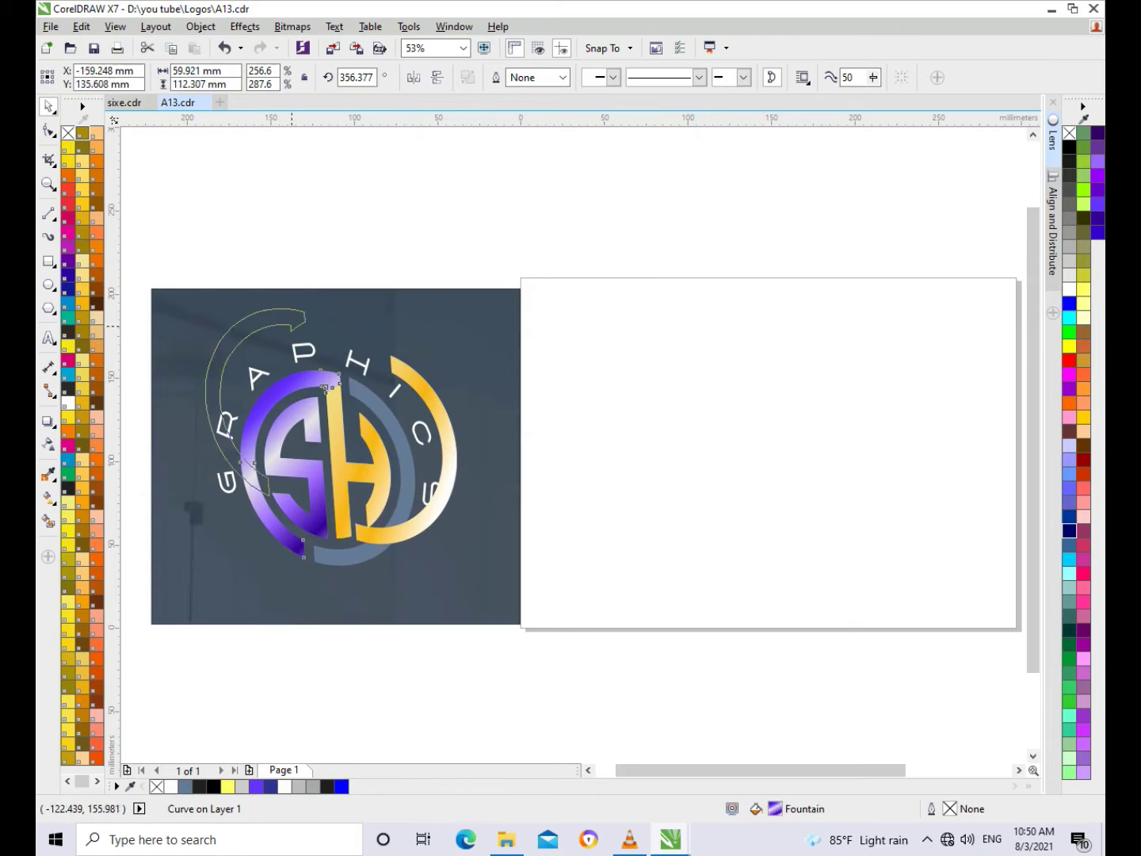
drag(318, 397, 286, 329)
drag(349, 444, 353, 511)
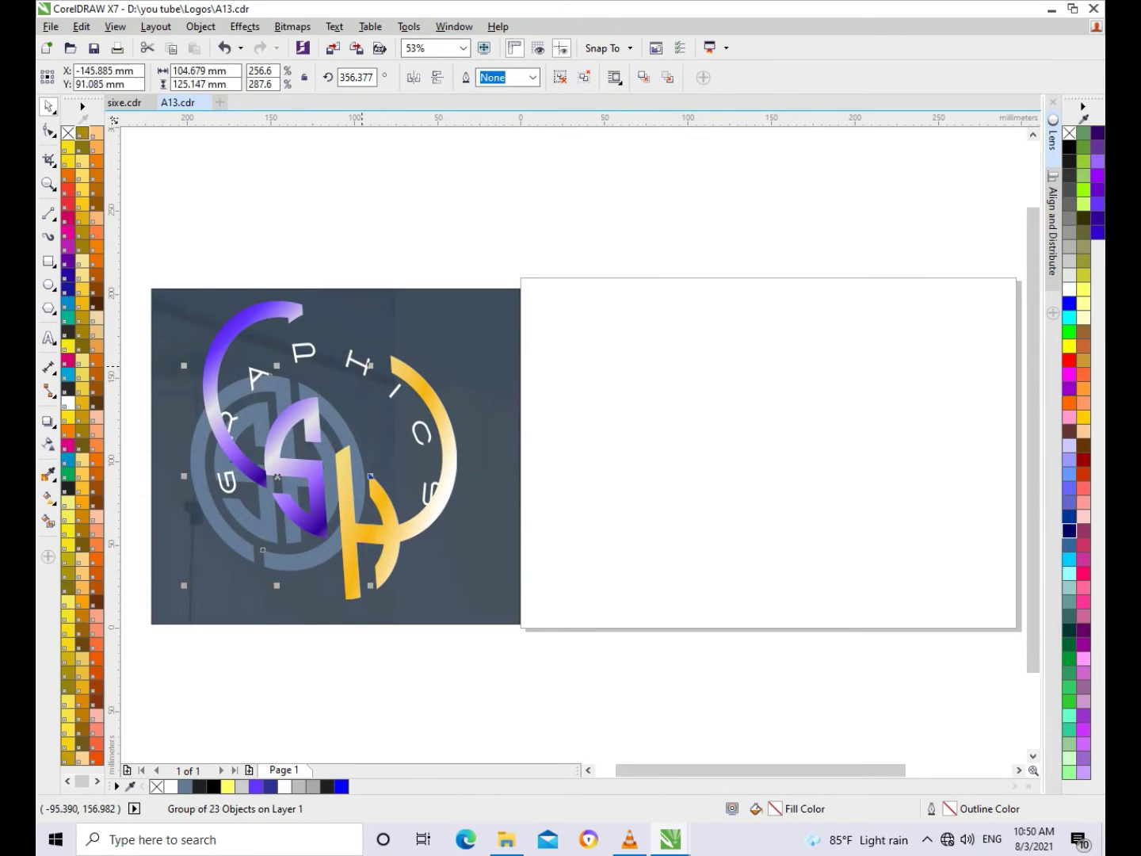
key(Tab)
key(z)
drag(462, 647, 462, 647)
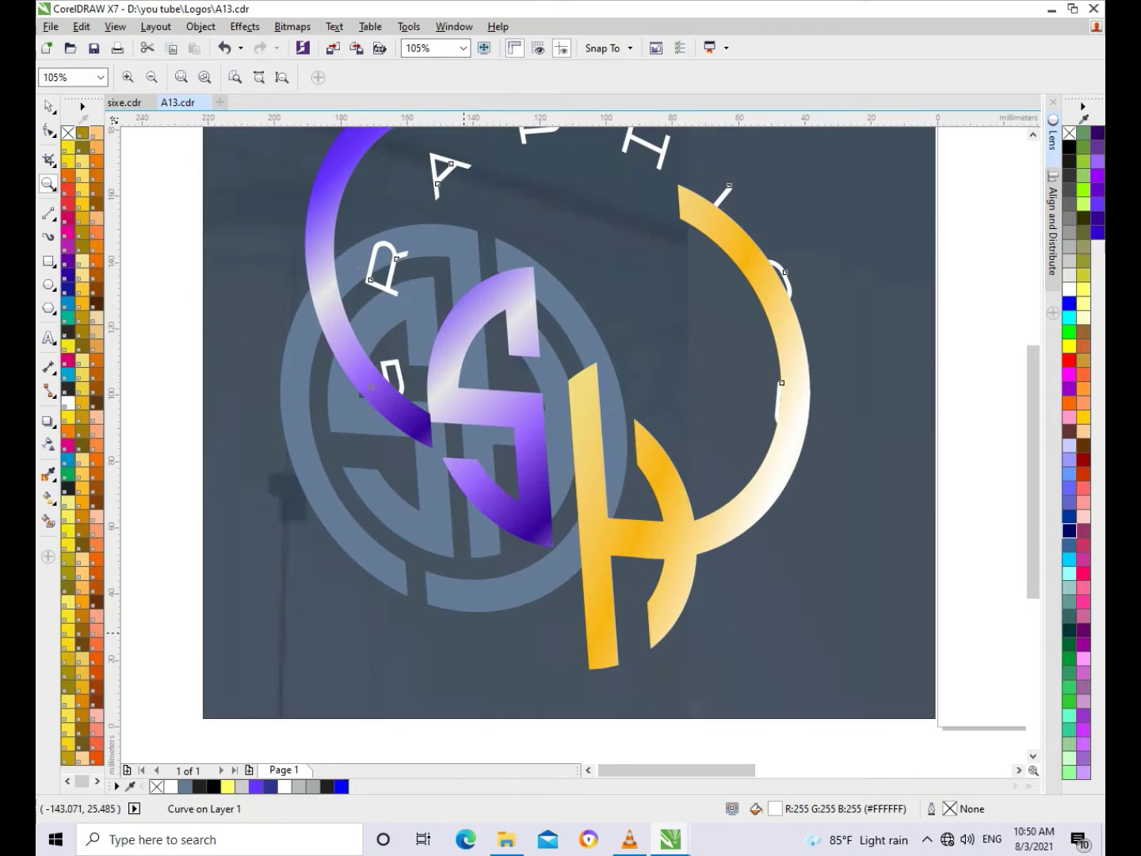
key(space)
click(389, 535)
Step through the edit history to reassemble the SH monogram, zoomed closely on it.
key(ctrl+z)
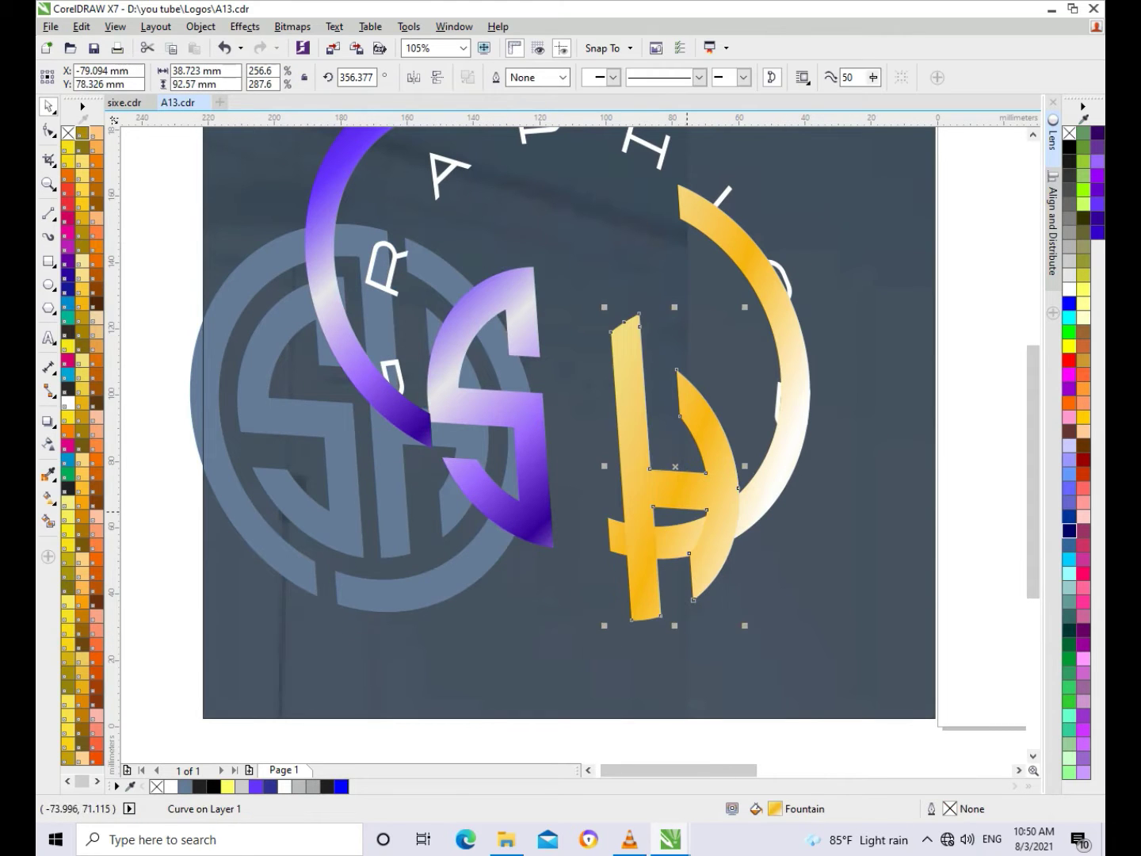
key(ctrl+z)
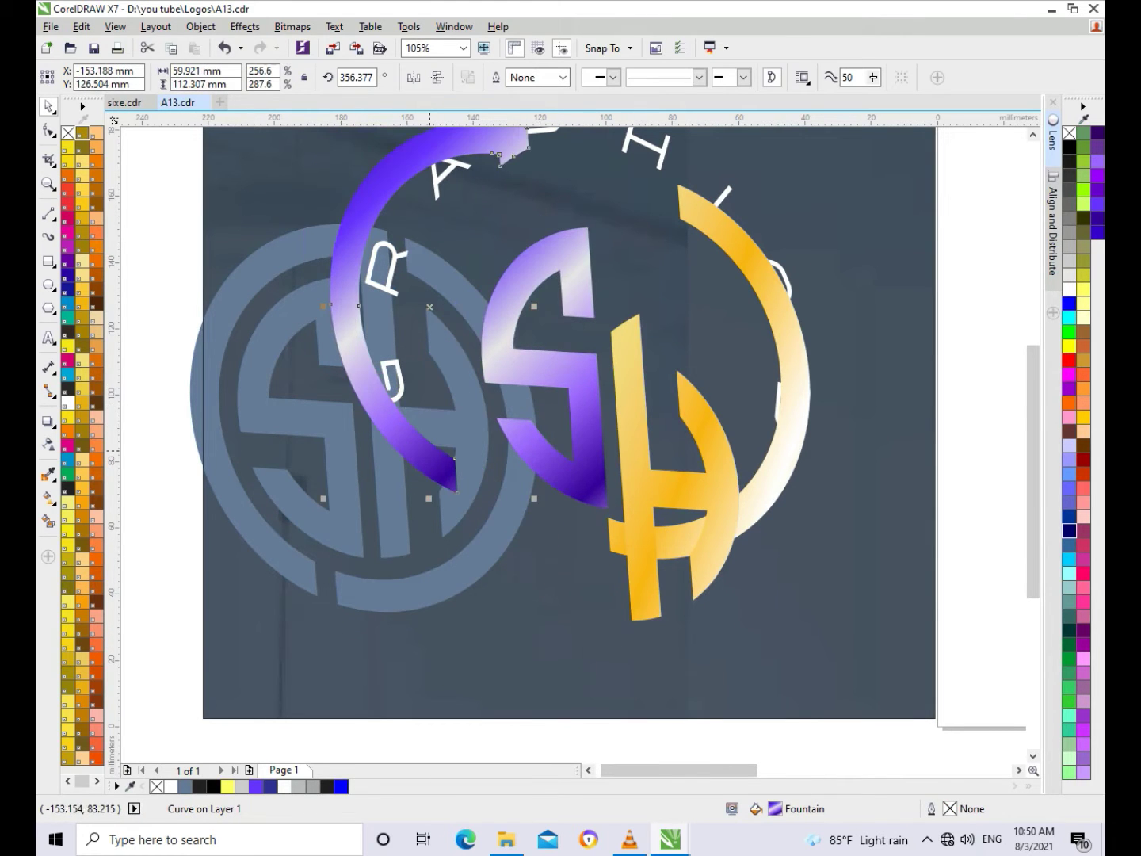
key(ctrl+z)
scroll(464, 309, down, 2)
key(ctrl+z)
key(ctrl+z)
key(ctrl+z)
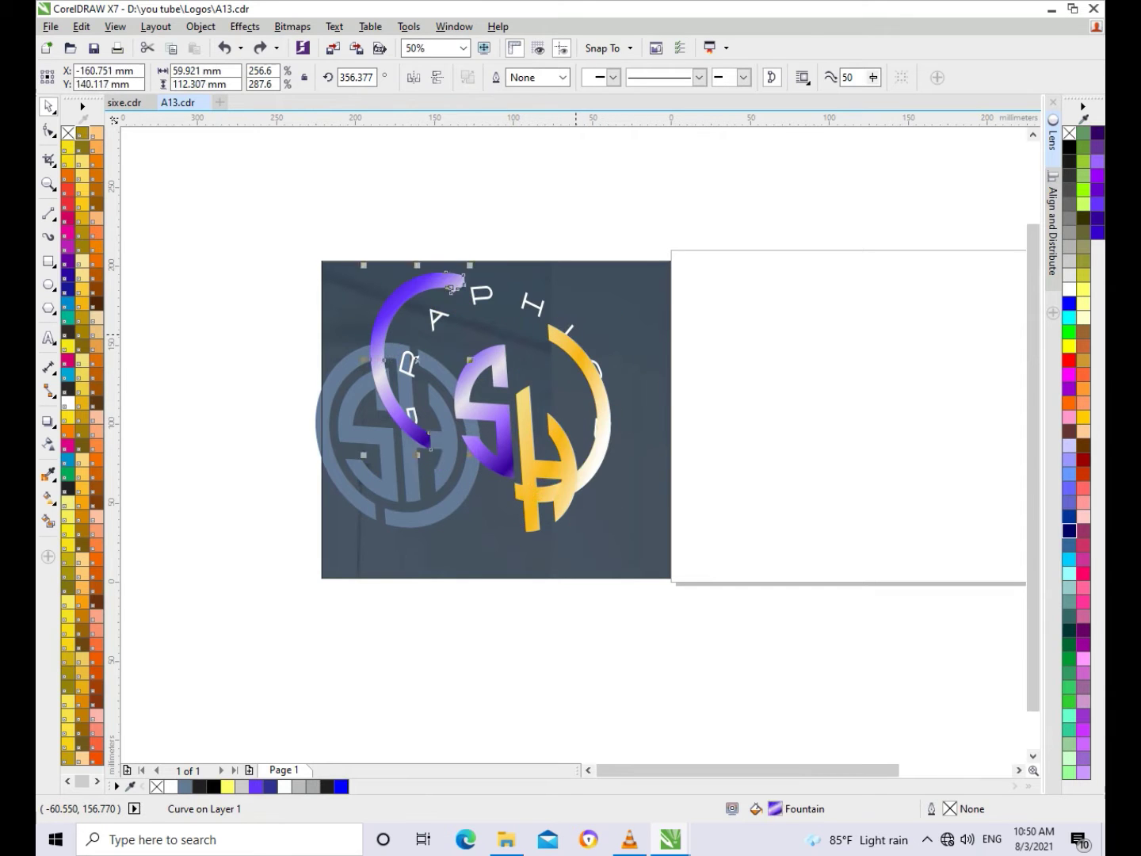
key(ctrl+z)
key(ctrl+z)
key(ctrl+z)
key(ctrl+z)
key(ctrl+z)
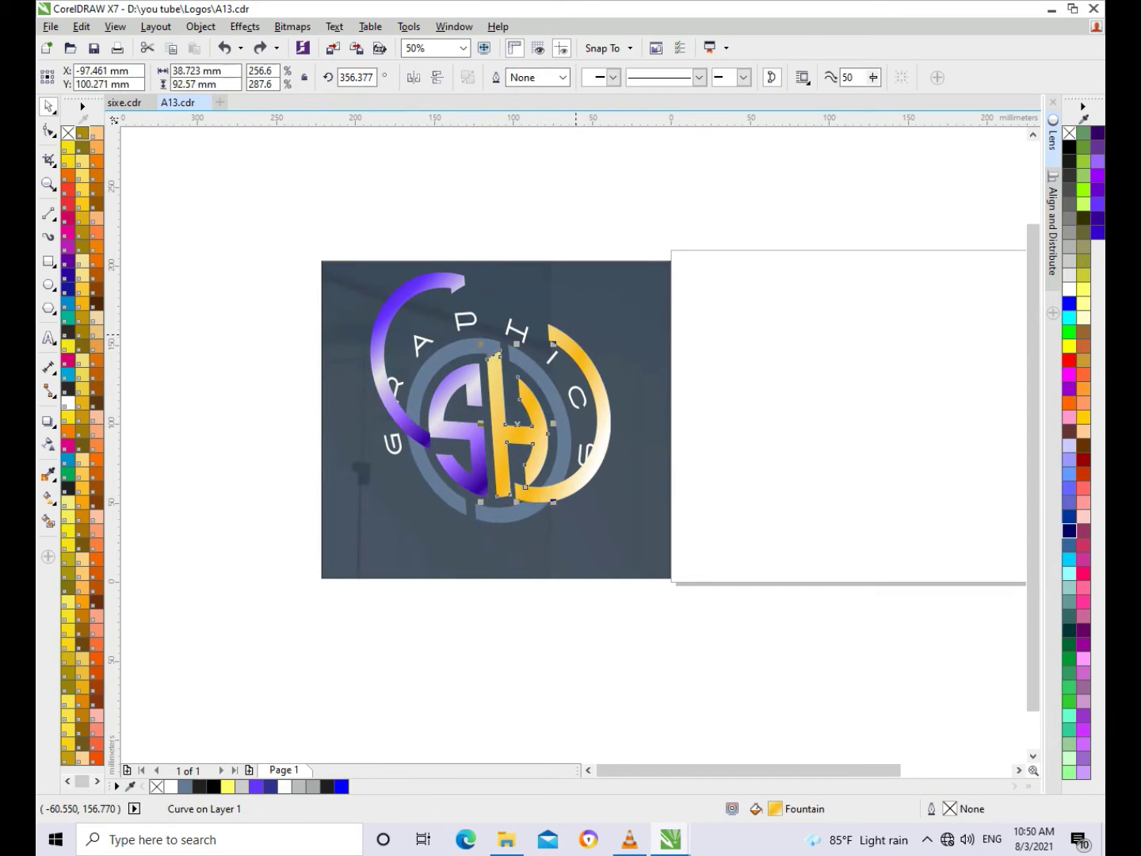
key(ctrl+z)
key(ctrl+z)
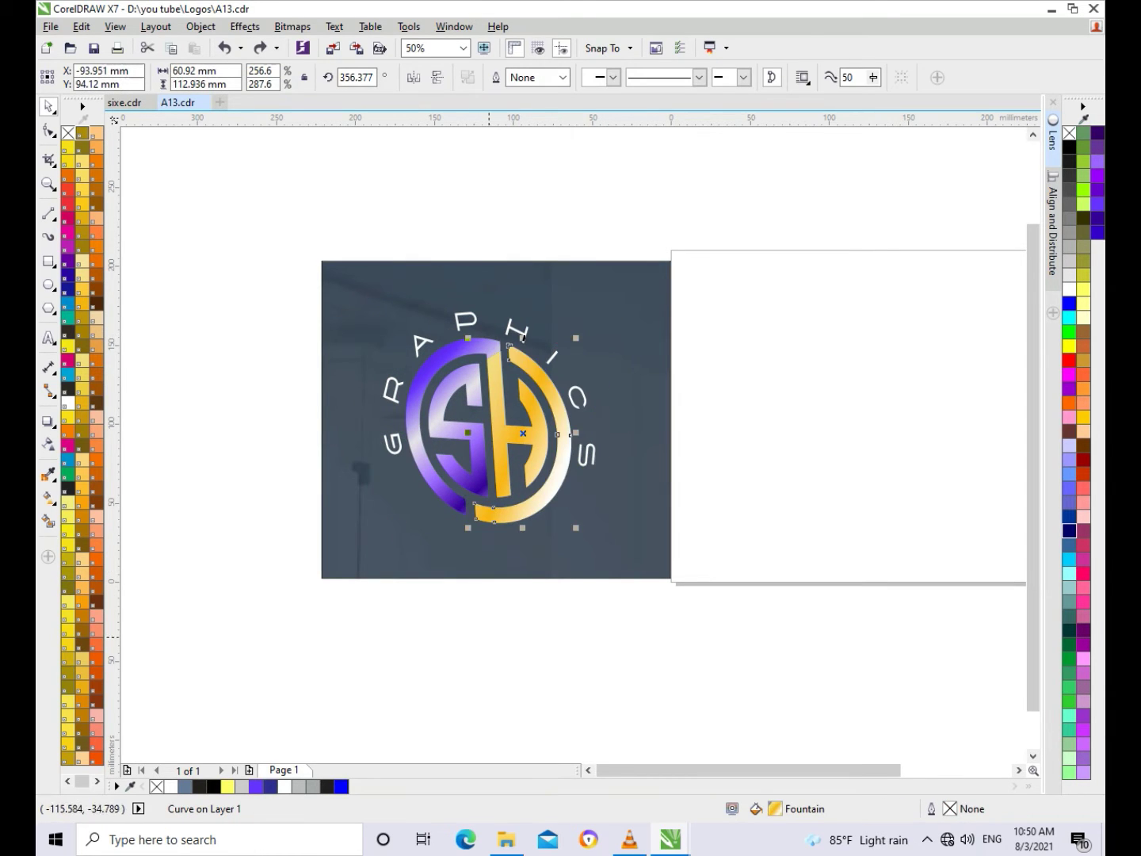
key(z)
drag(378, 300, 627, 550)
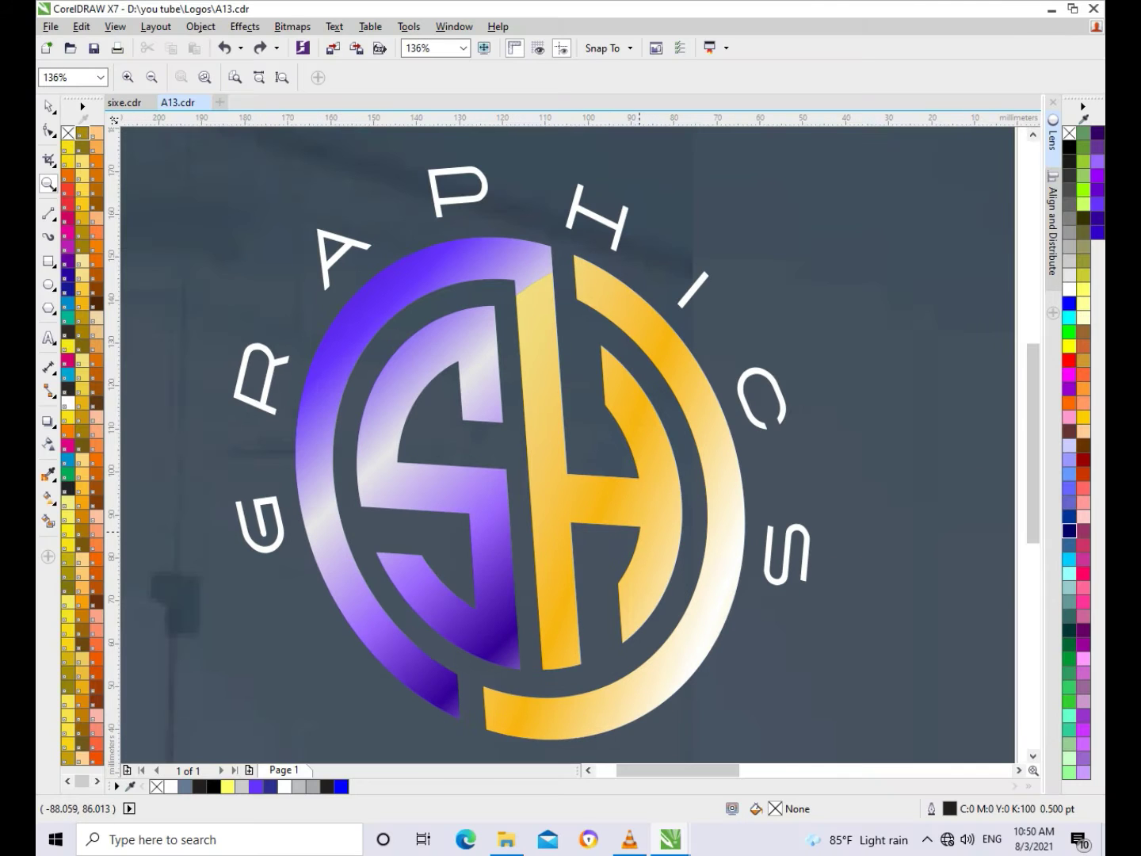
Give the selected logo group a soft drop shadow.
scroll(654, 542, down, 3)
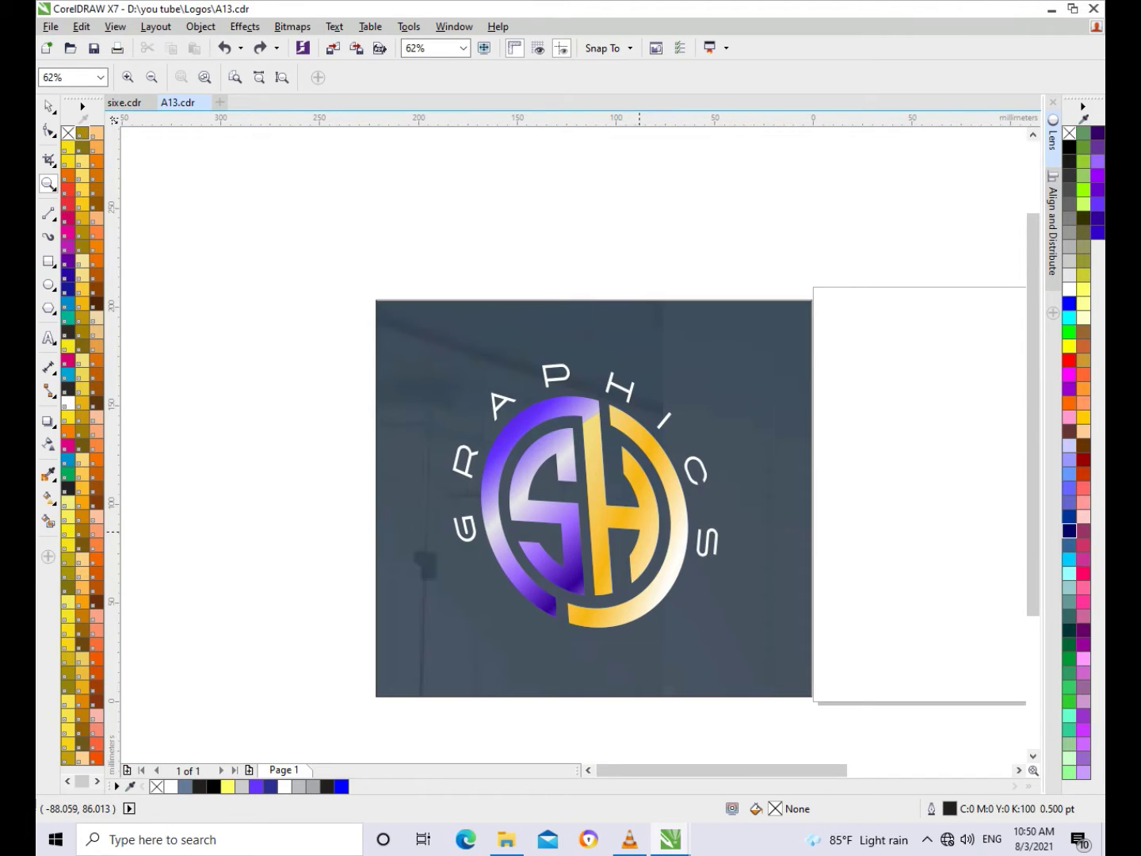
key(Tab)
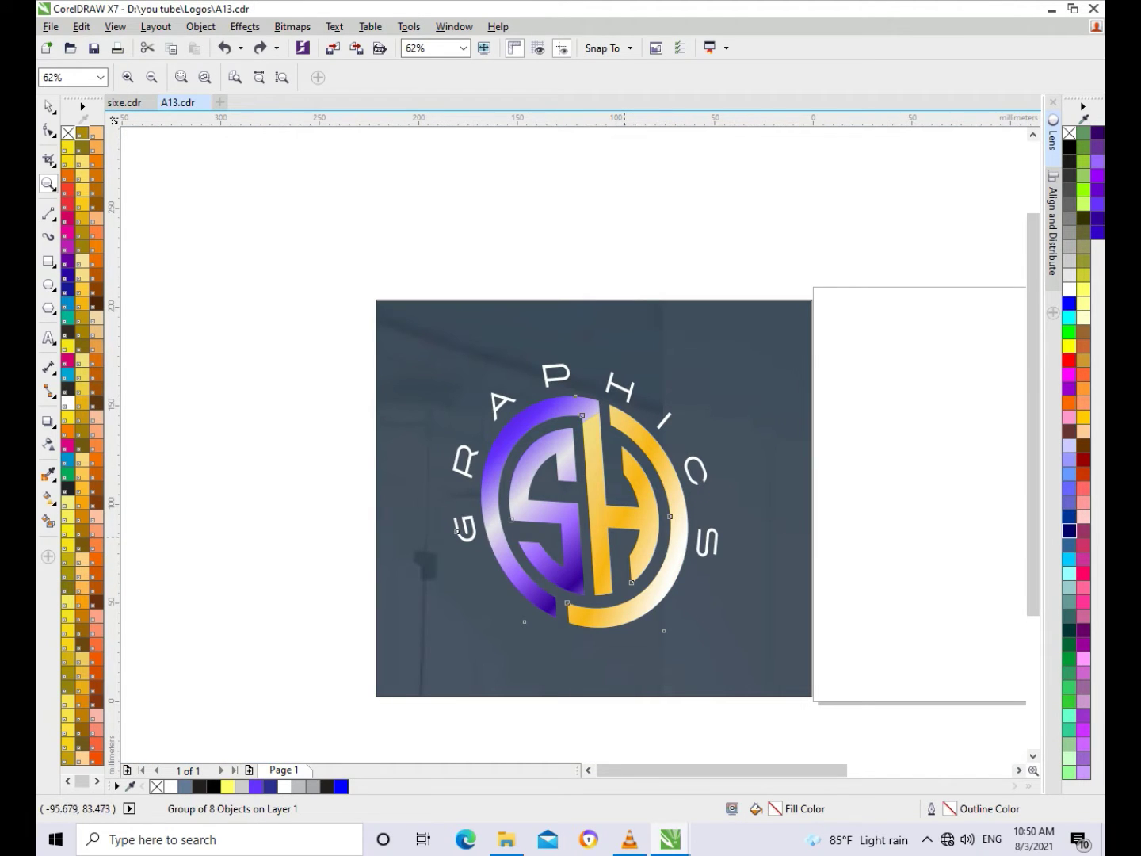
click(624, 537)
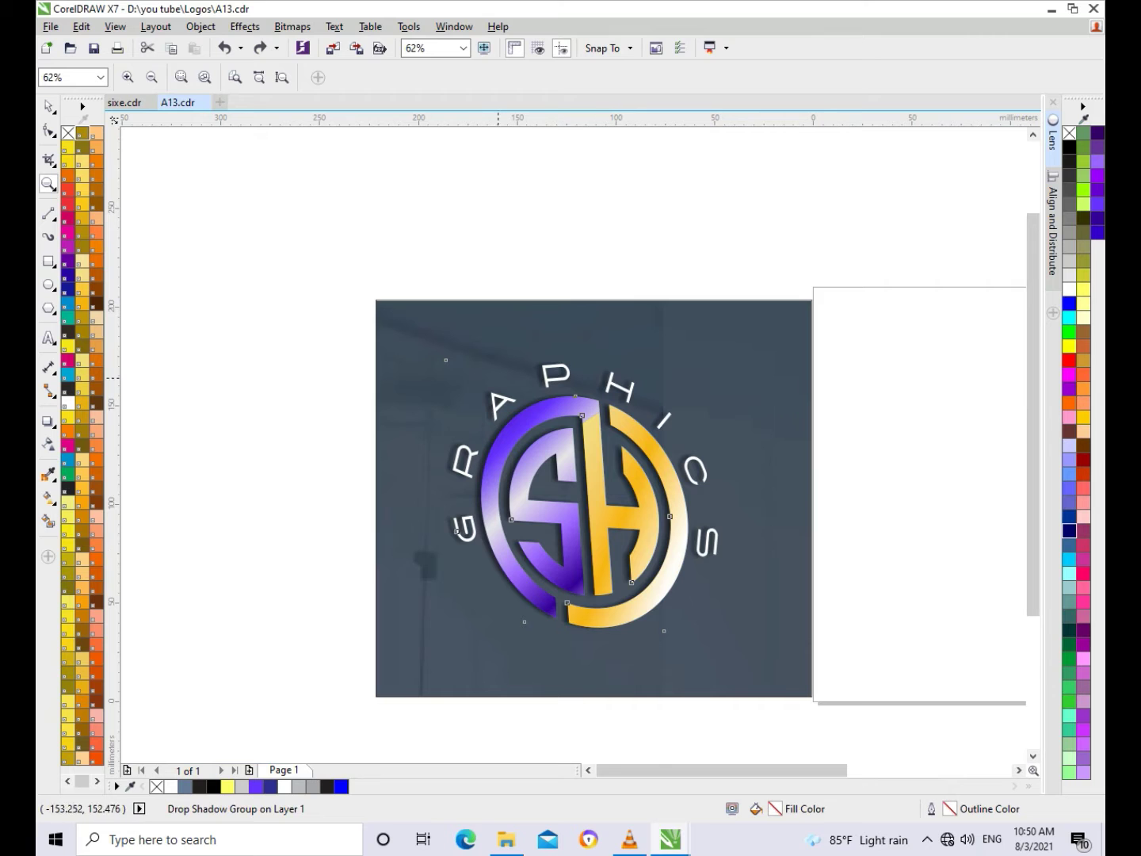
click(601, 547)
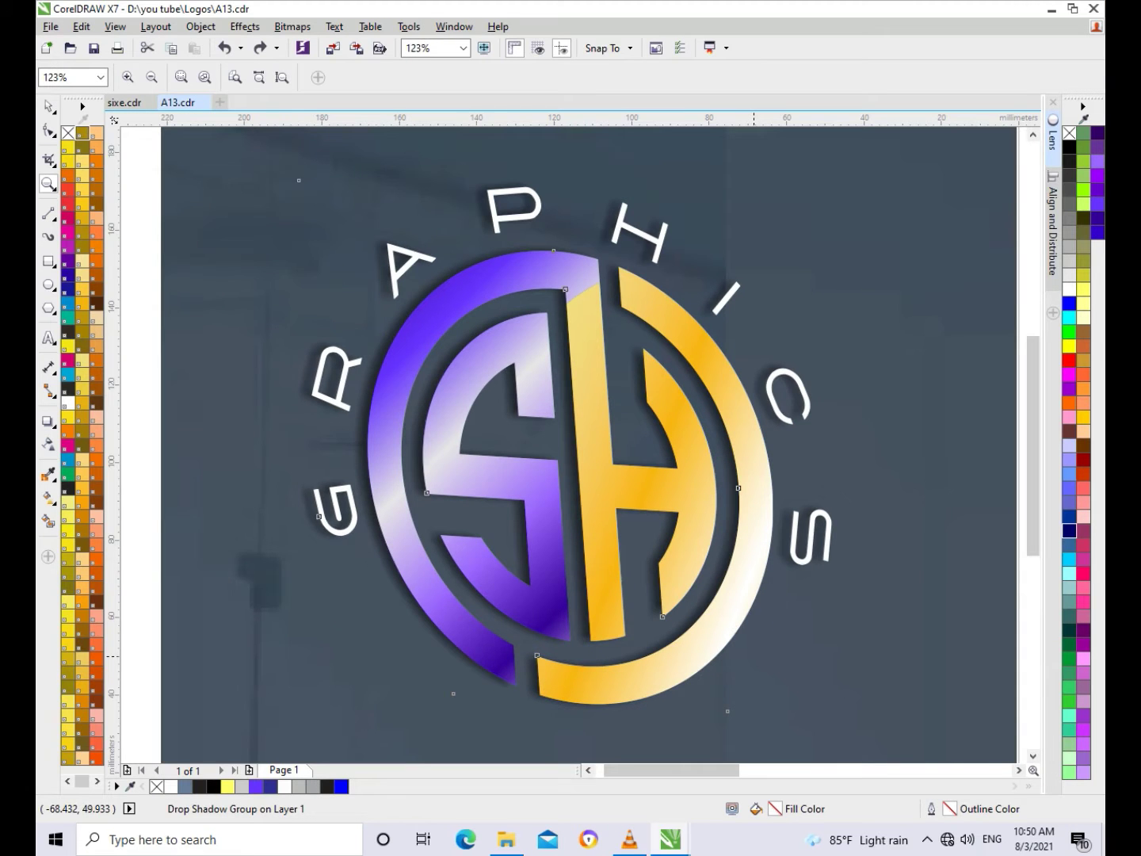
Zoom out to the whole page and deselect the logo beside the blank A4 page.
key(F3)
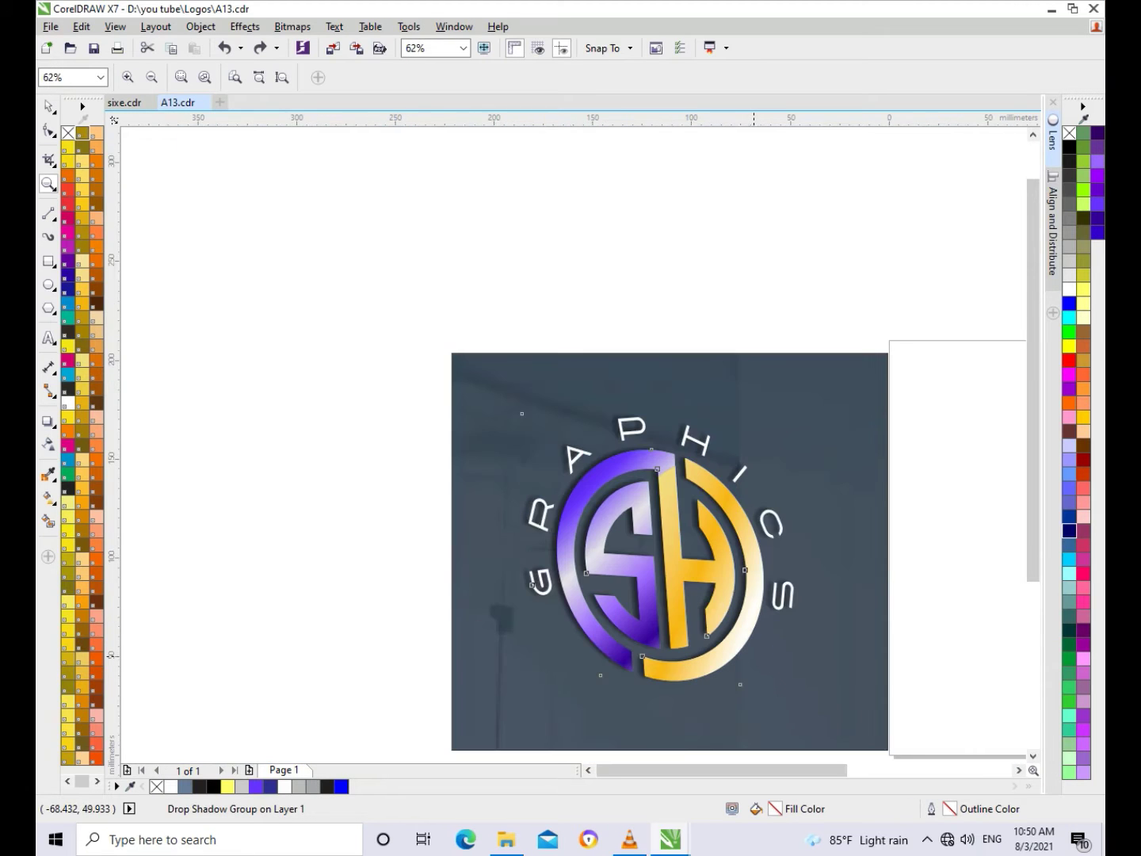
key(shift+F4)
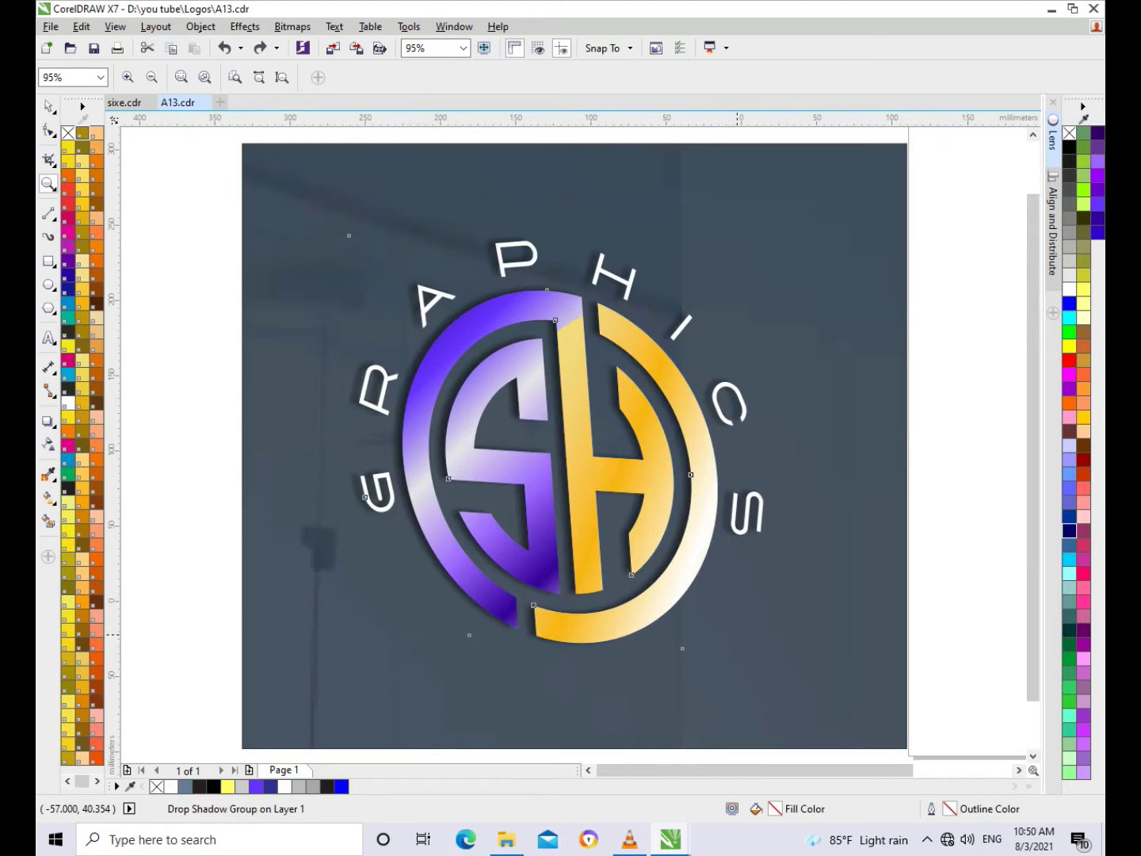
key(F3)
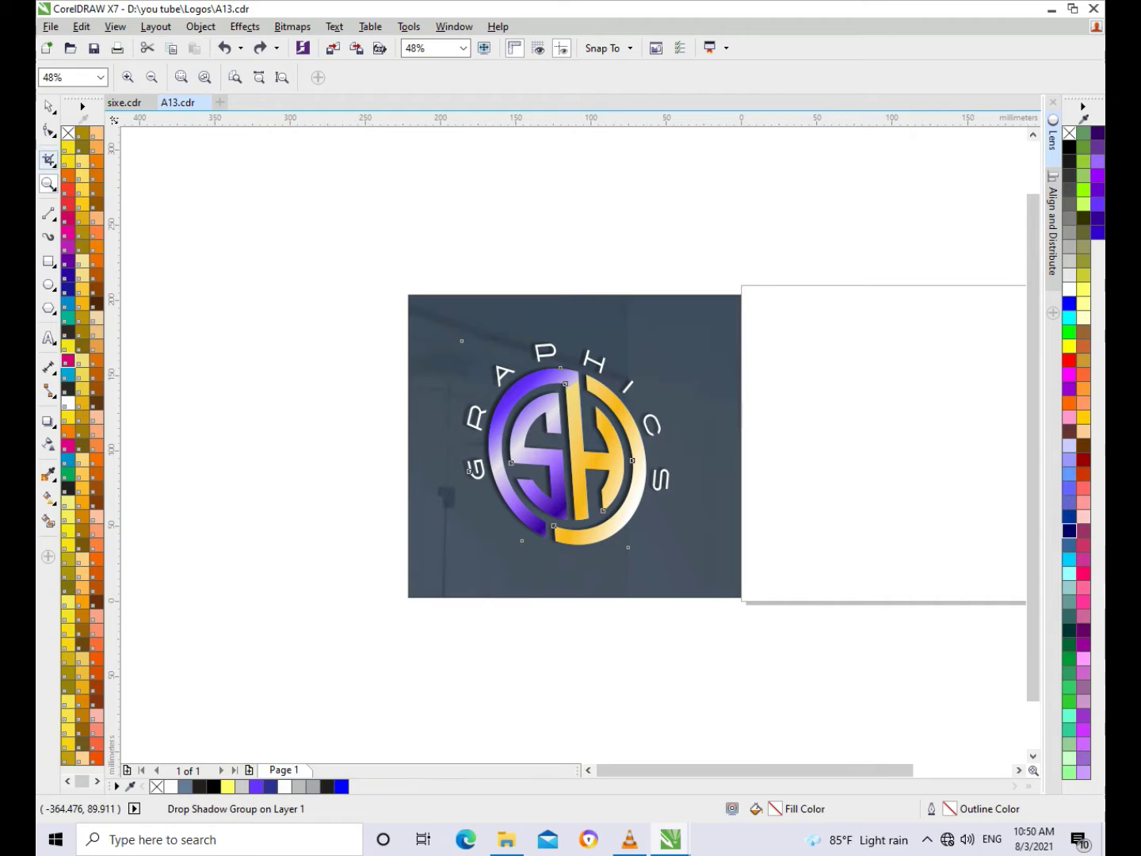
click(48, 105)
click(1020, 769)
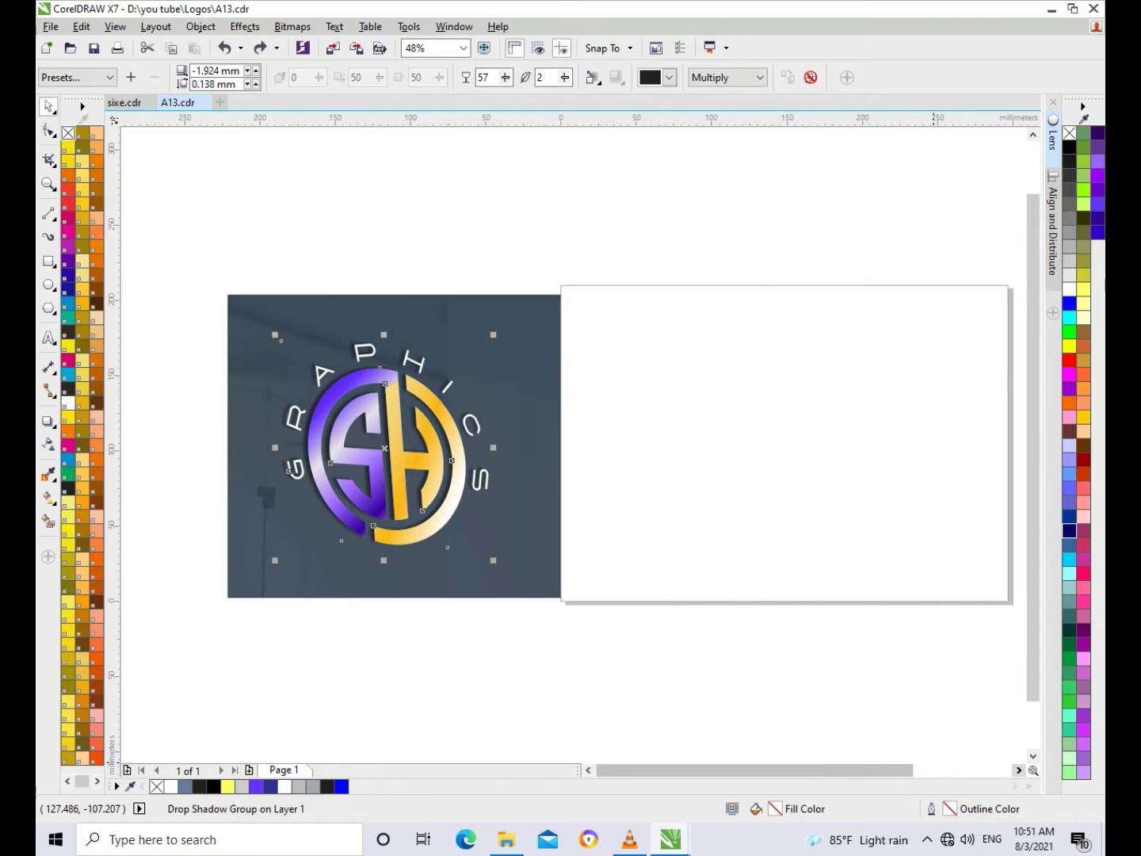
click(330, 258)
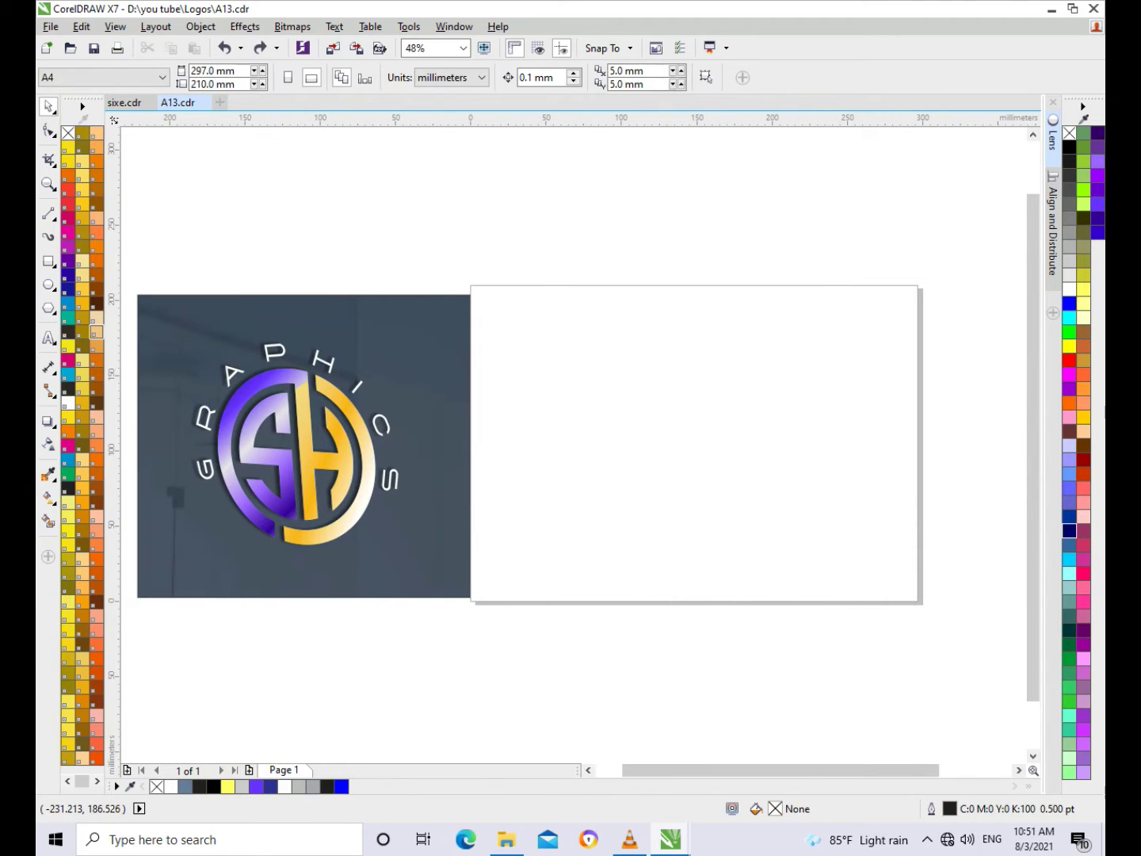
Draw a circle about 142.7 mm wide on the blank page.
click(49, 284)
drag(580, 349, 785, 554)
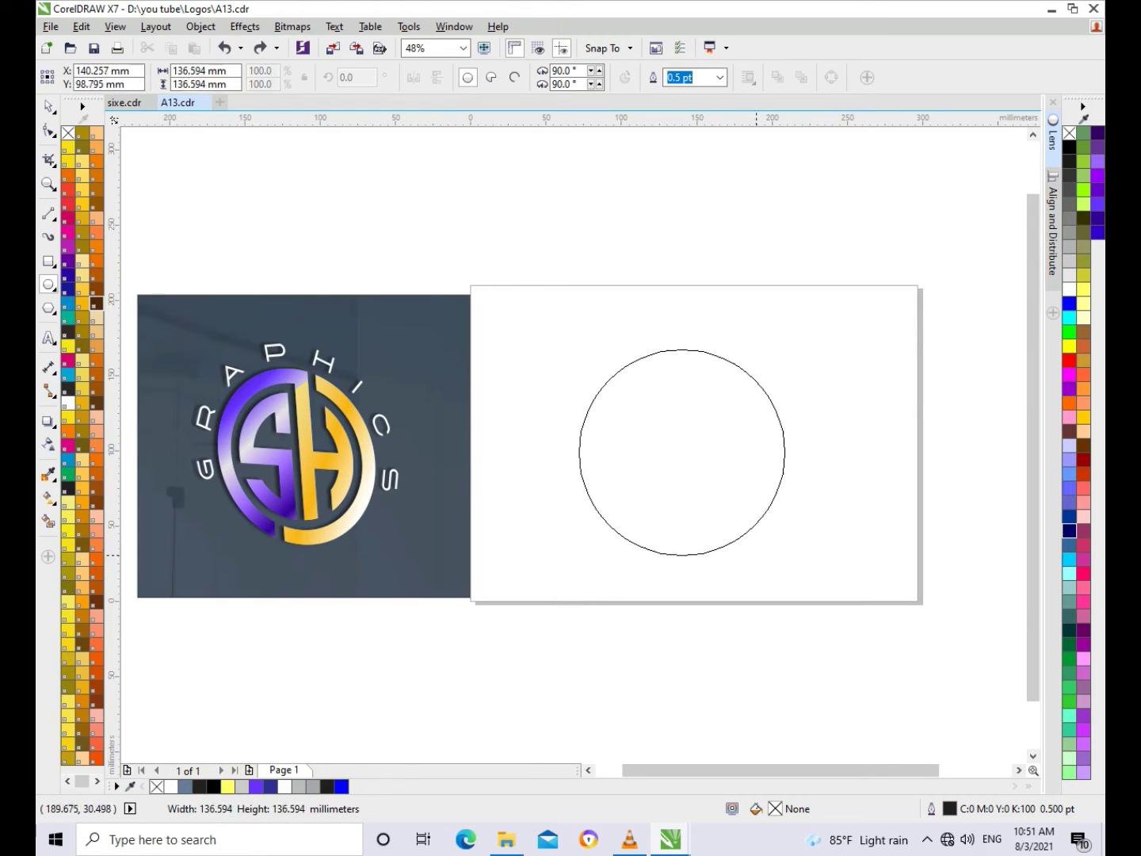
drag(784, 555, 795, 564)
key(space)
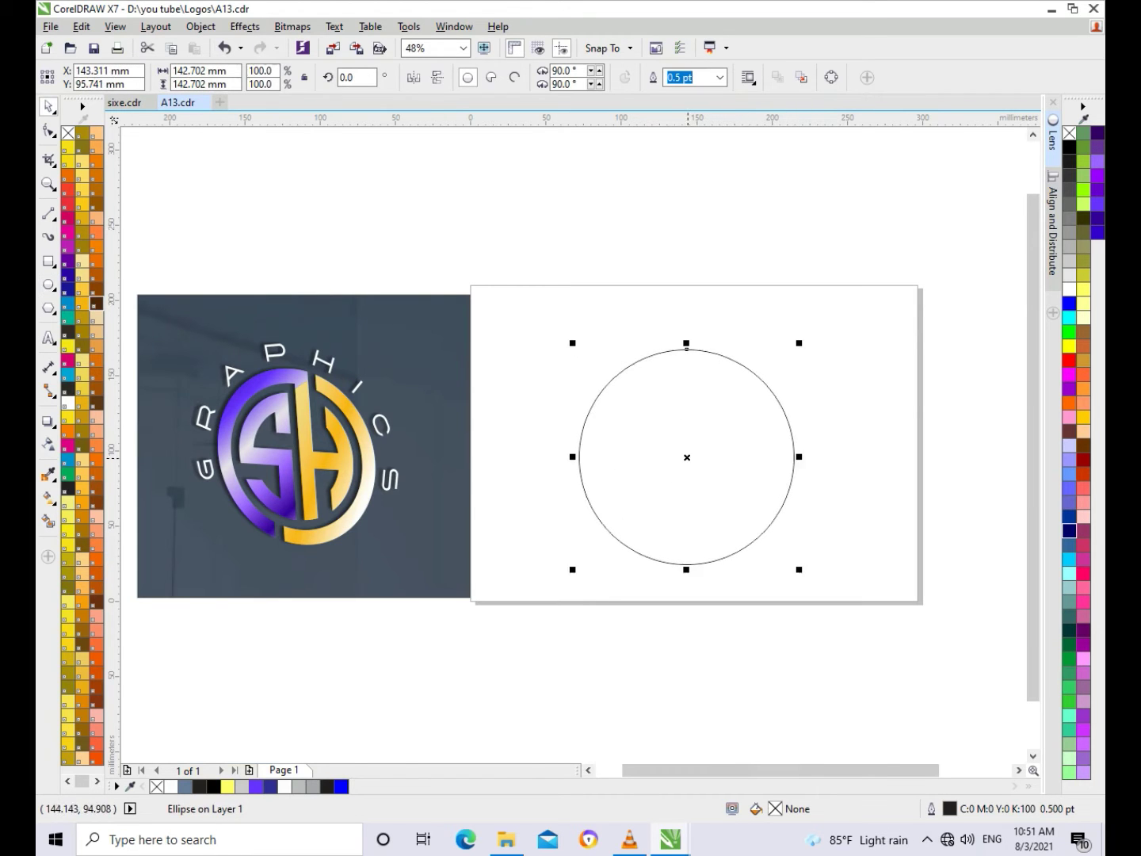
drag(688, 458, 690, 448)
Try 81.3% concentric circle copies, then undo them, keeping only the outer circle.
drag(574, 334, 611, 370)
key(ctrl+z)
drag(783, 360, 791, 355)
key(ctrl+r)
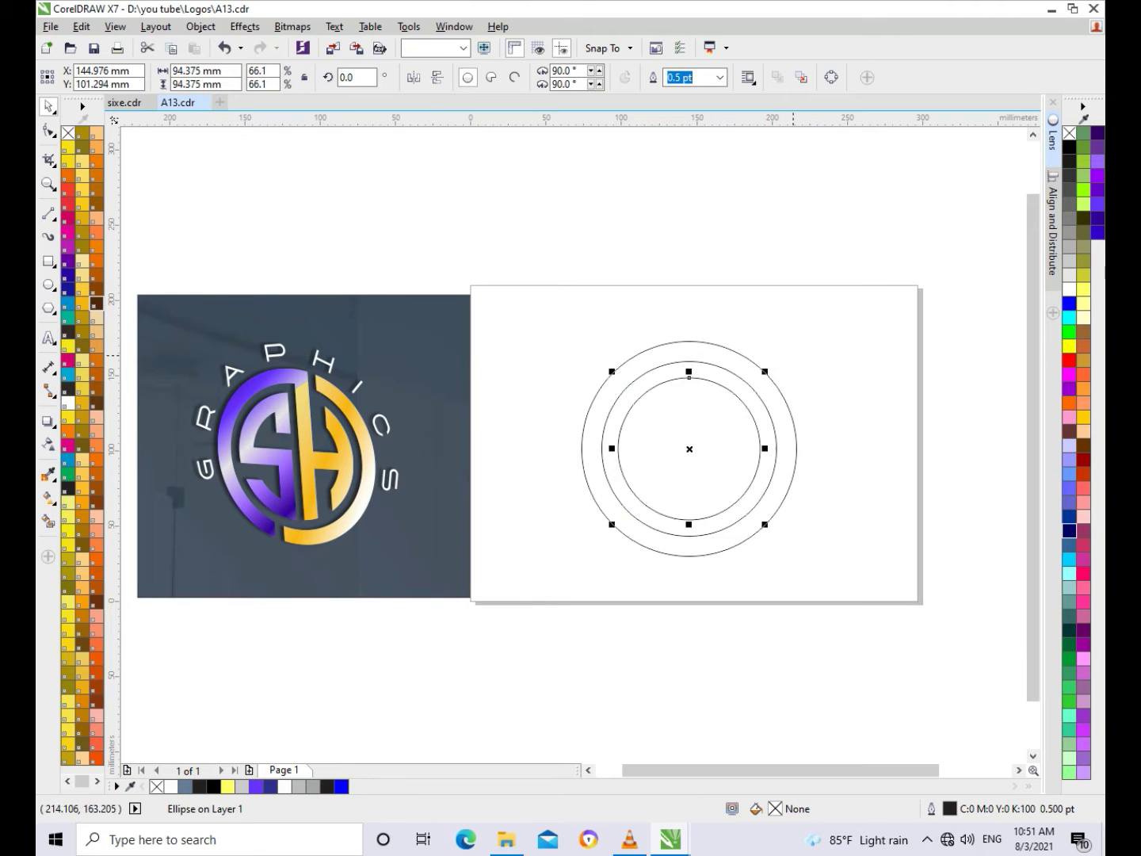
key(ctrl+r)
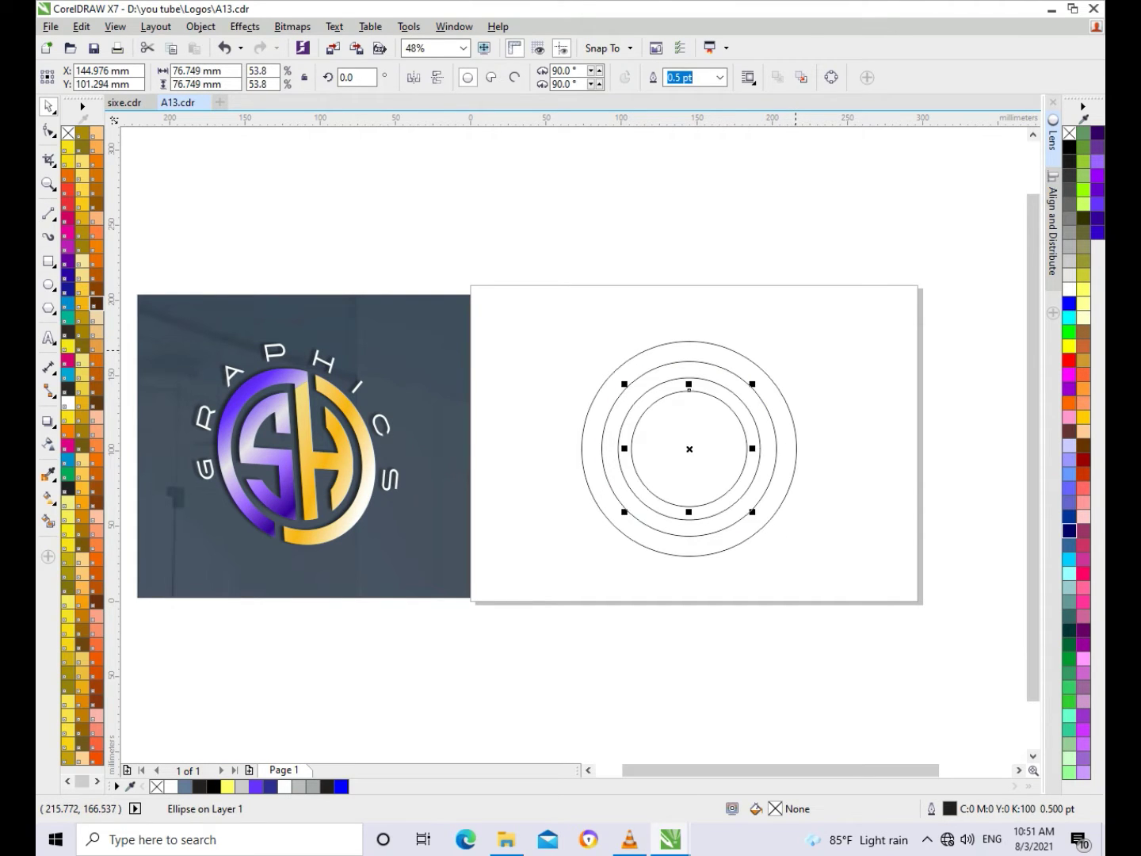
key(Escape)
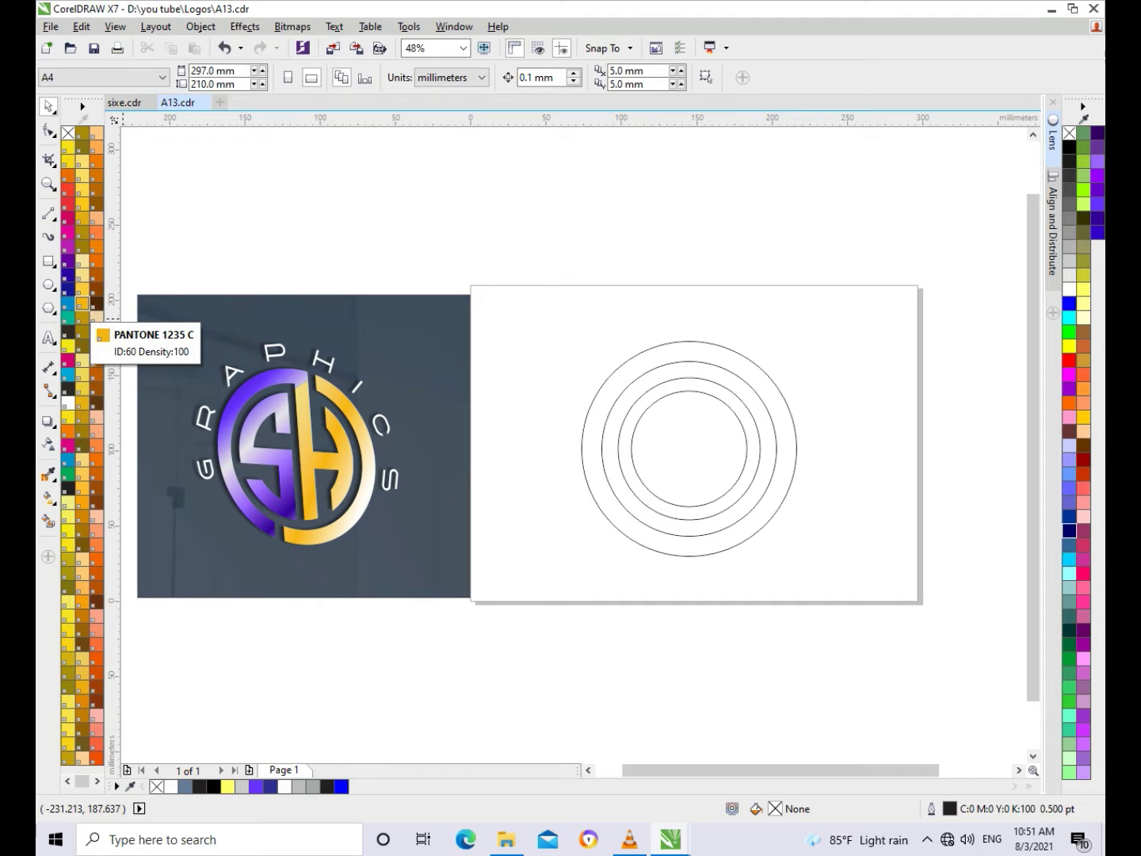
key(ctrl+z)
key(ctrl+z)
key(ctrl+z)
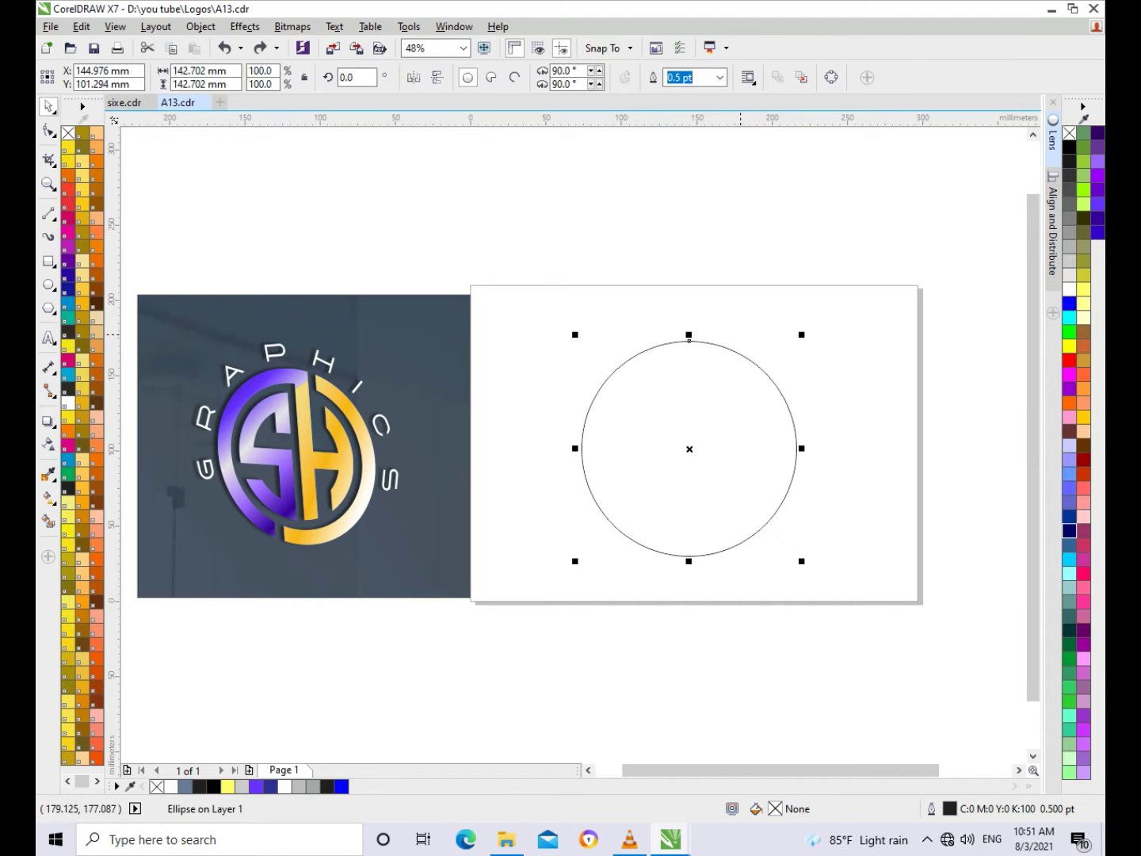
Apply a contour to the circle with a 4 mm offset.
click(740, 333)
click(584, 428)
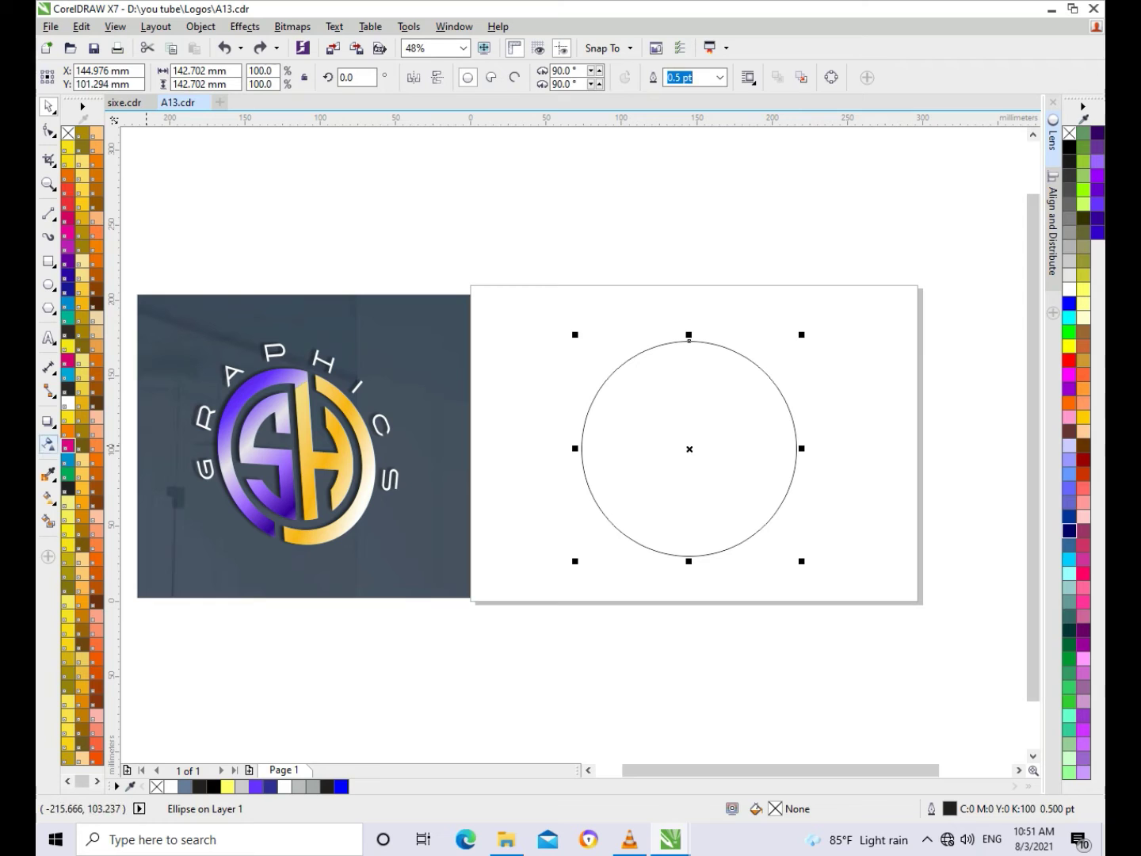
click(47, 421)
click(111, 440)
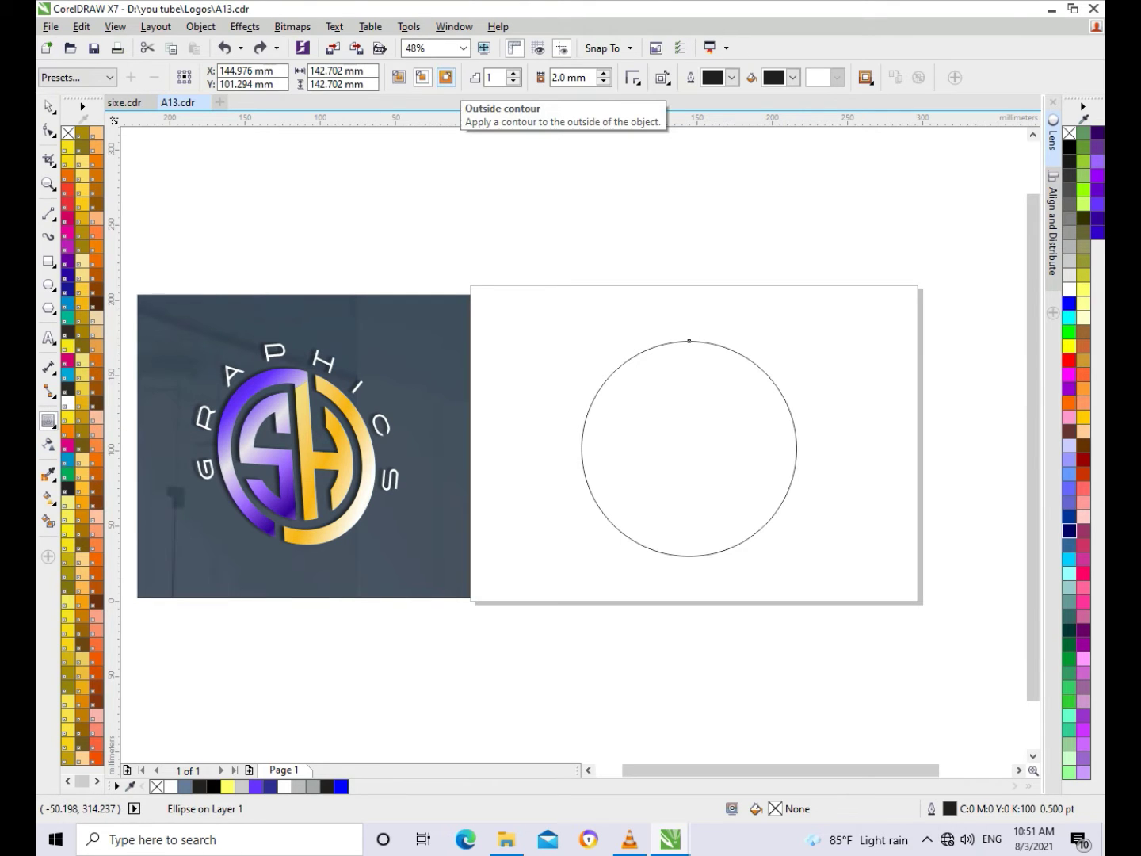
click(446, 77)
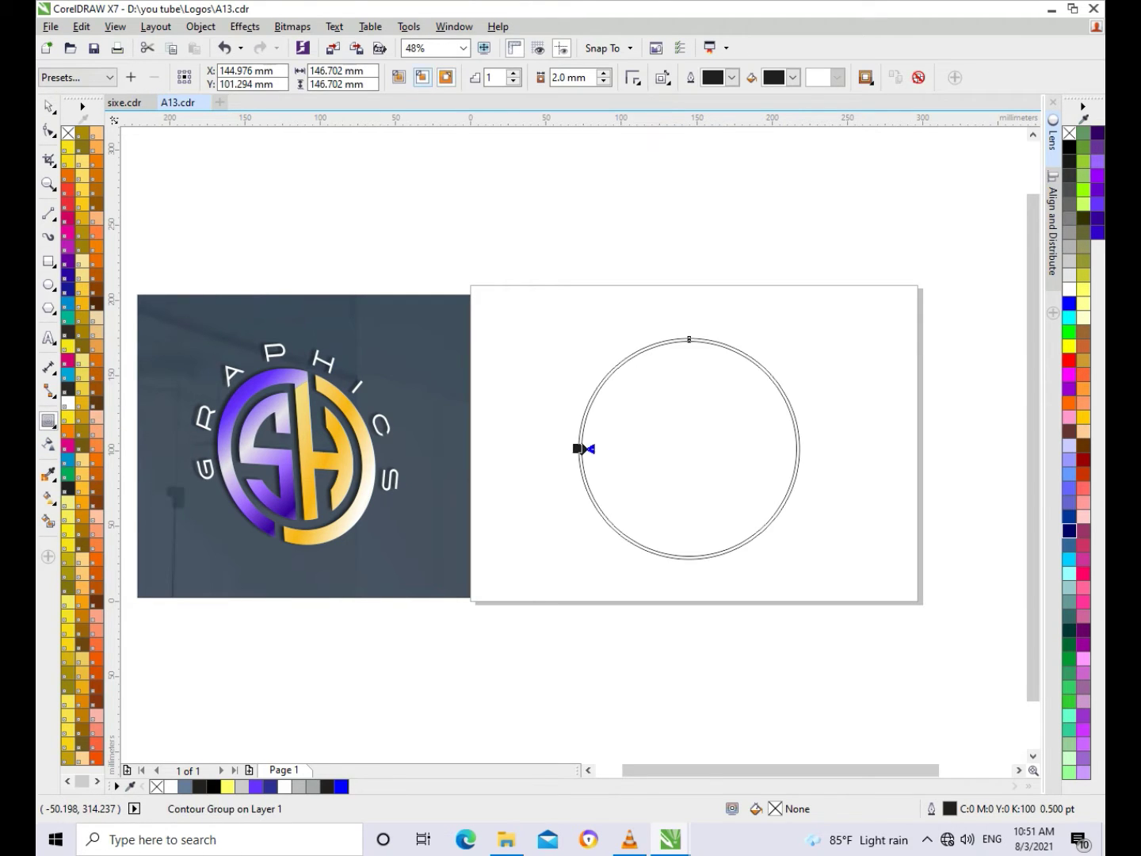
text(4)
key(Return)
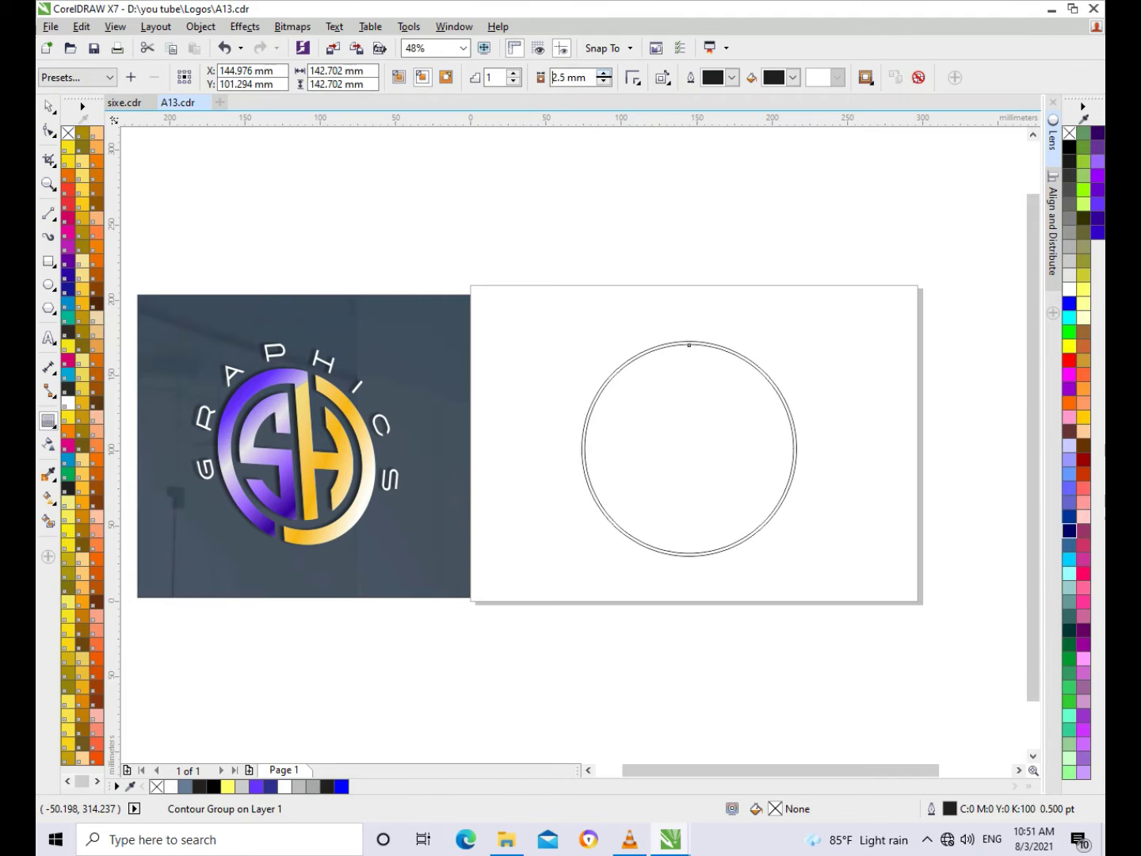
Set the contour offset to 11 mm with 3 steps and clear the selection.
drag(576, 449, 594, 448)
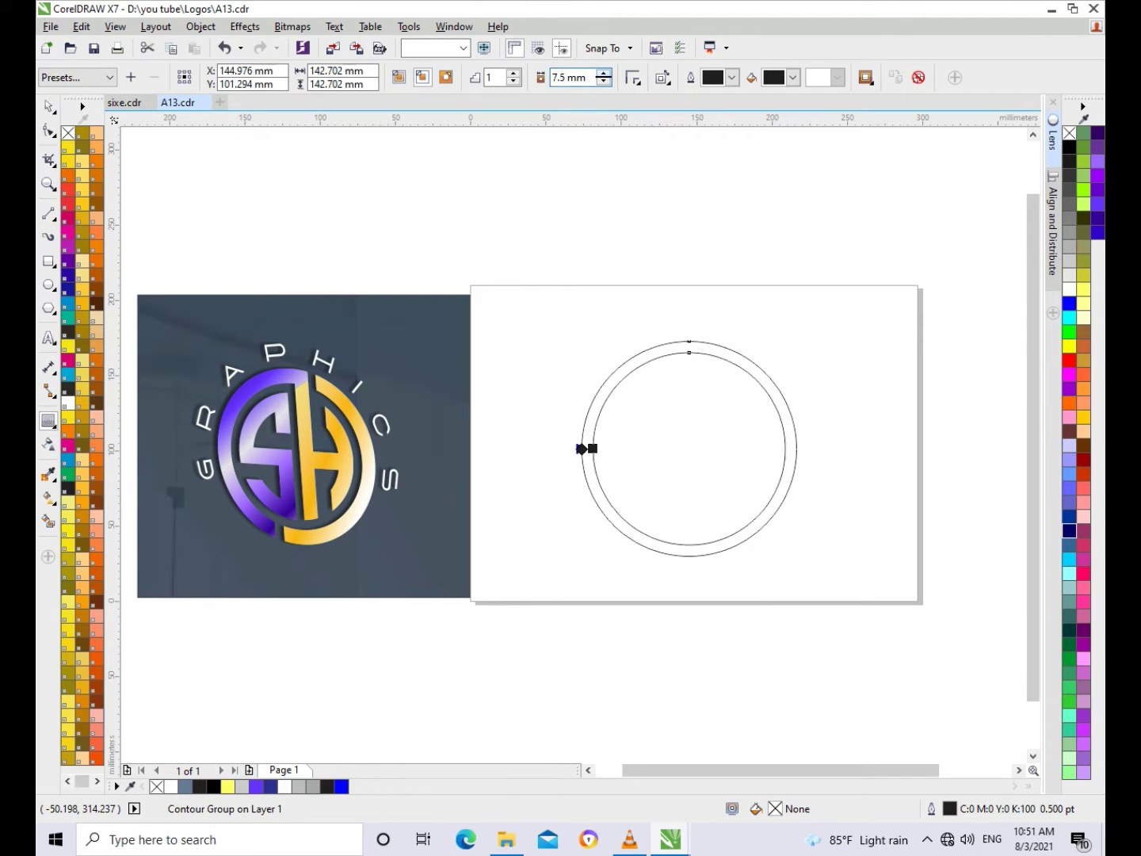
text(11)
click(604, 73)
click(514, 73)
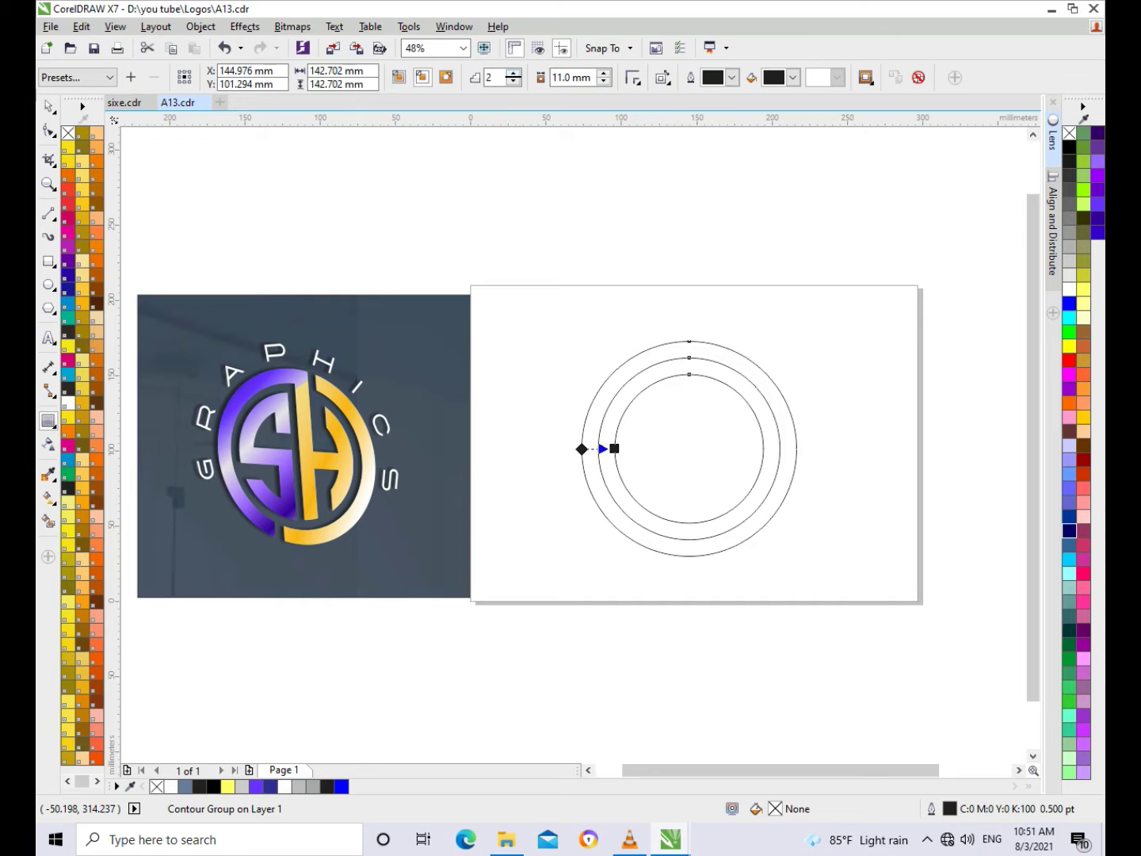
click(513, 73)
key(space)
click(634, 325)
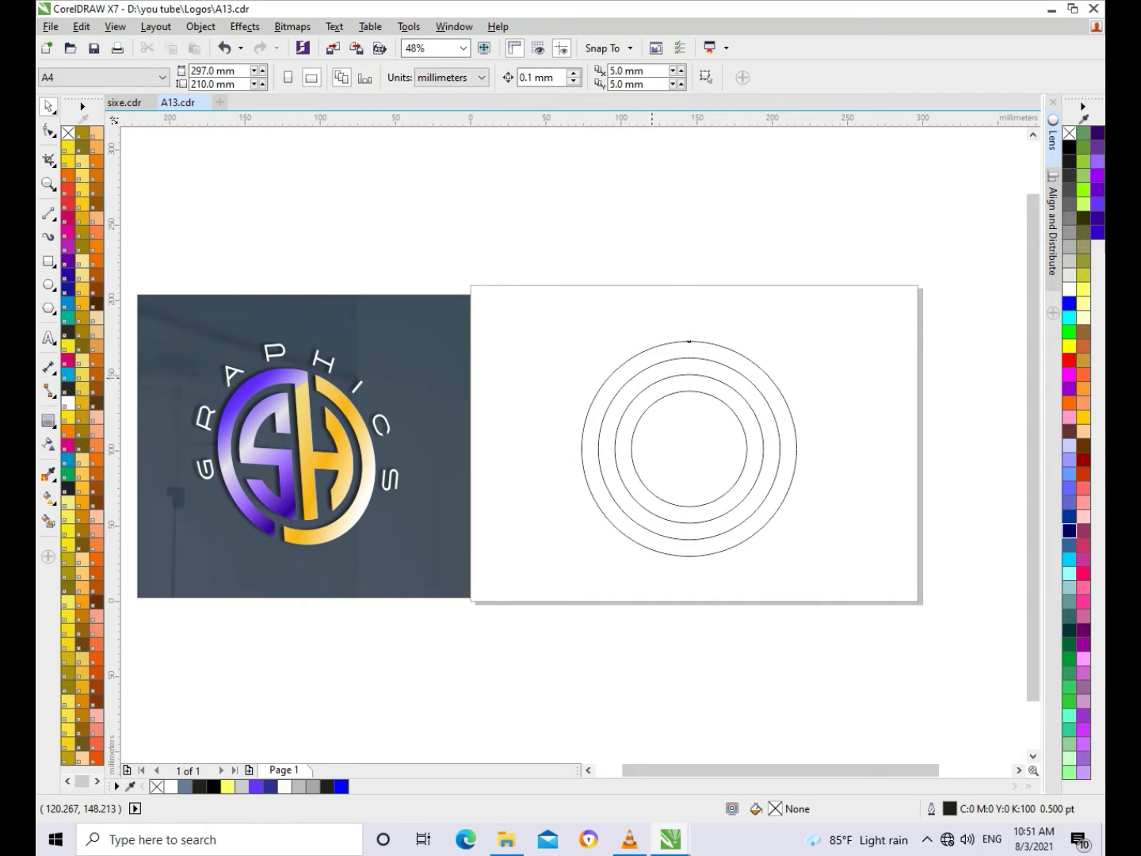
click(656, 379)
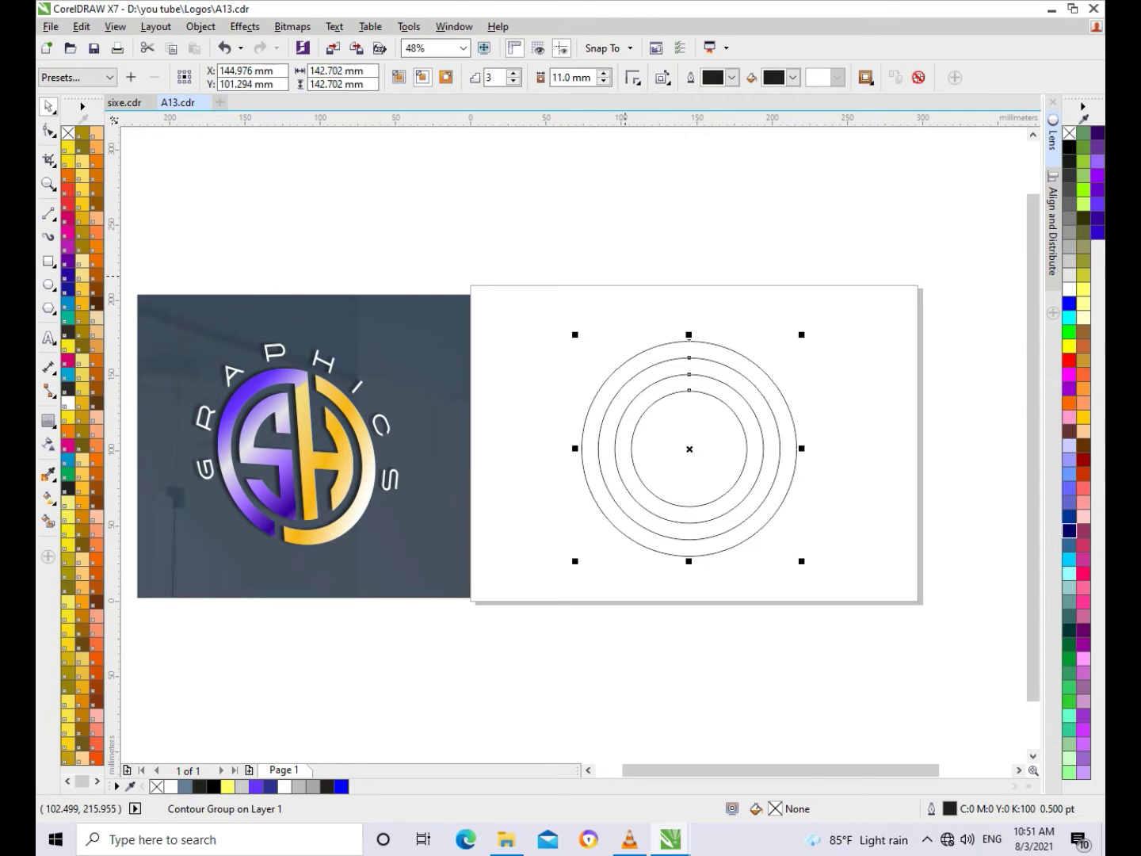
key(Escape)
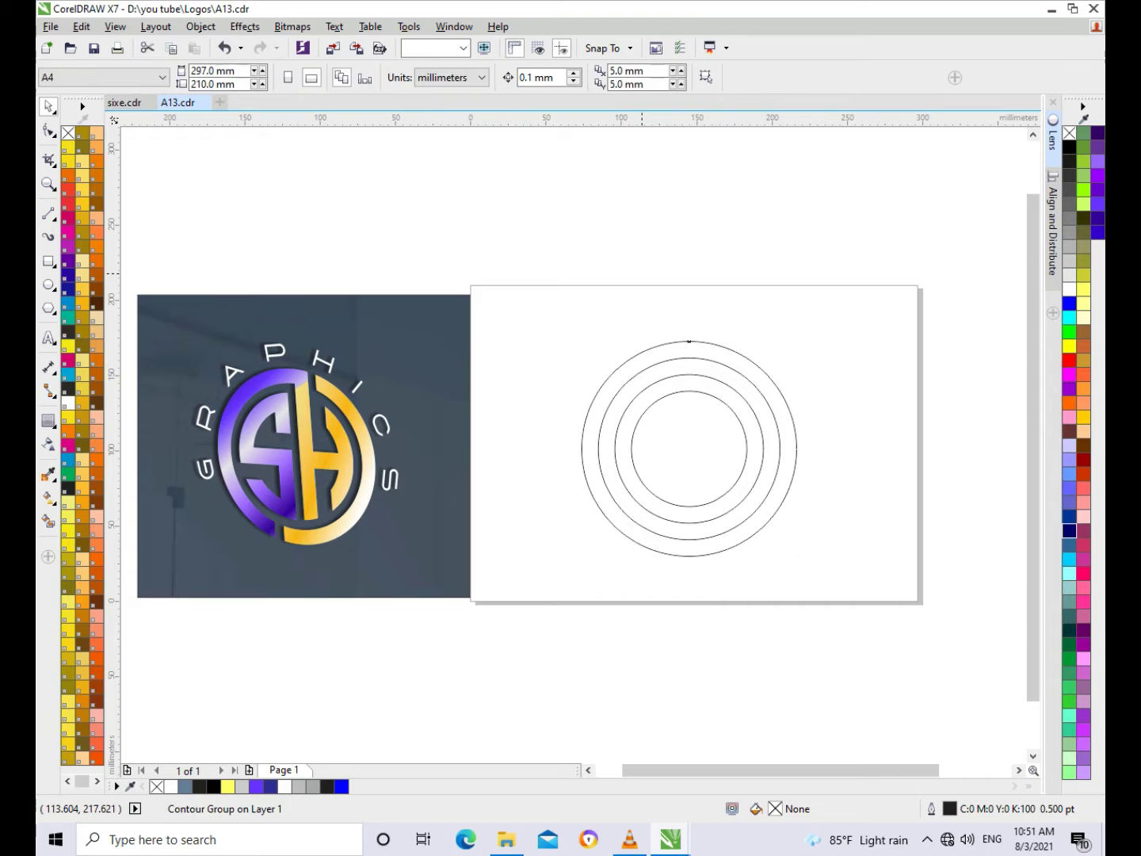
Draw a vertical two-point line through the circles' centre.
click(50, 215)
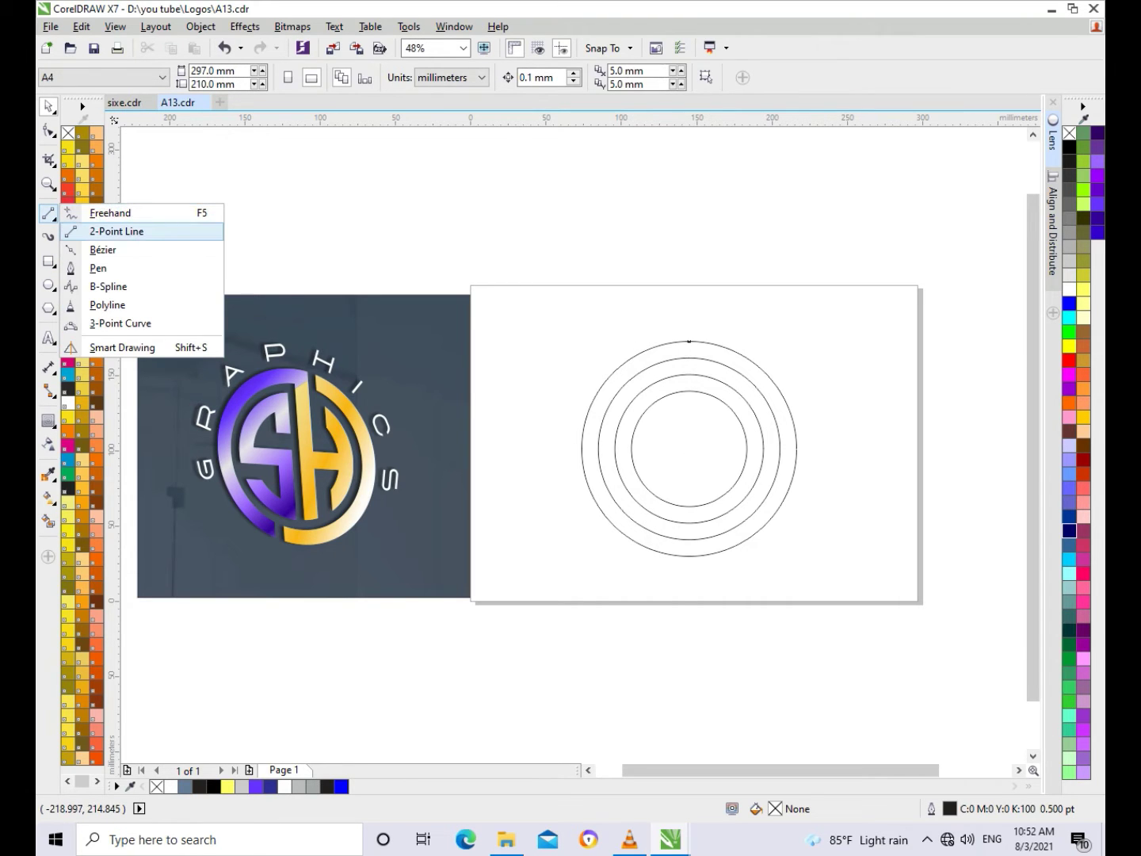
click(117, 230)
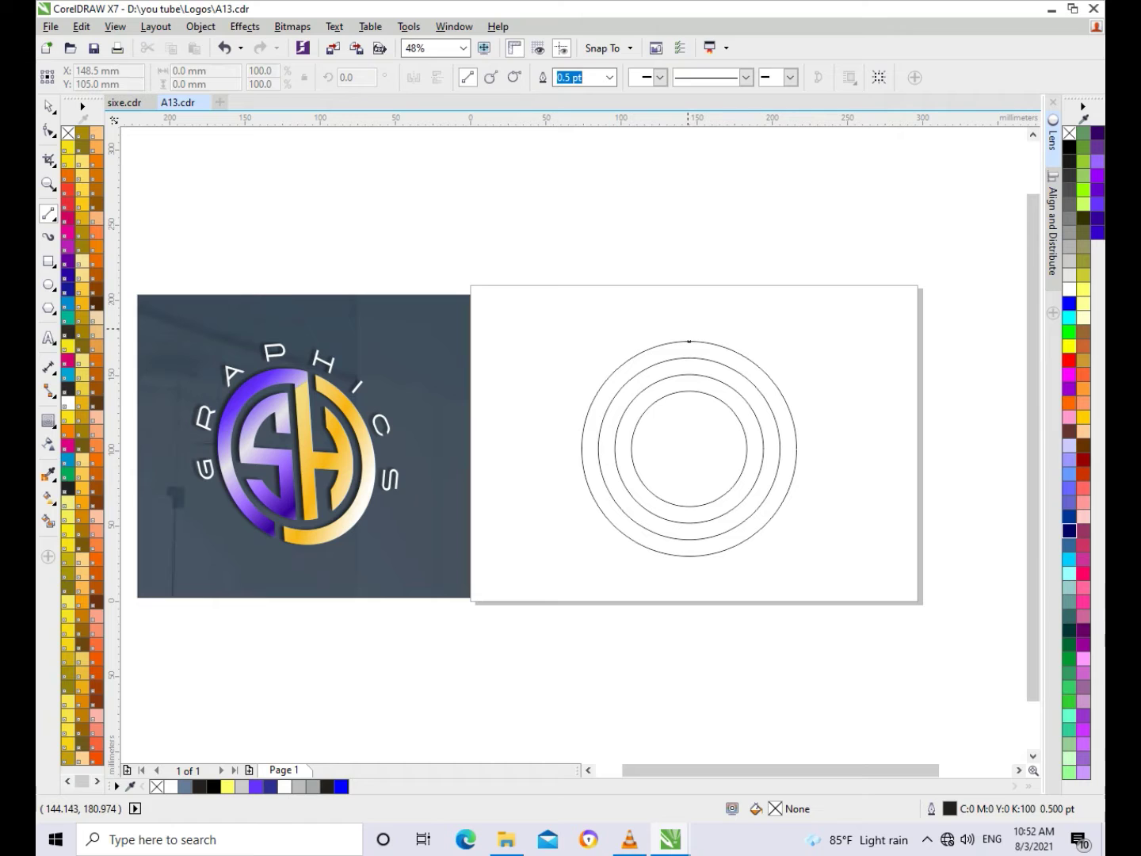
drag(688, 328, 688, 569)
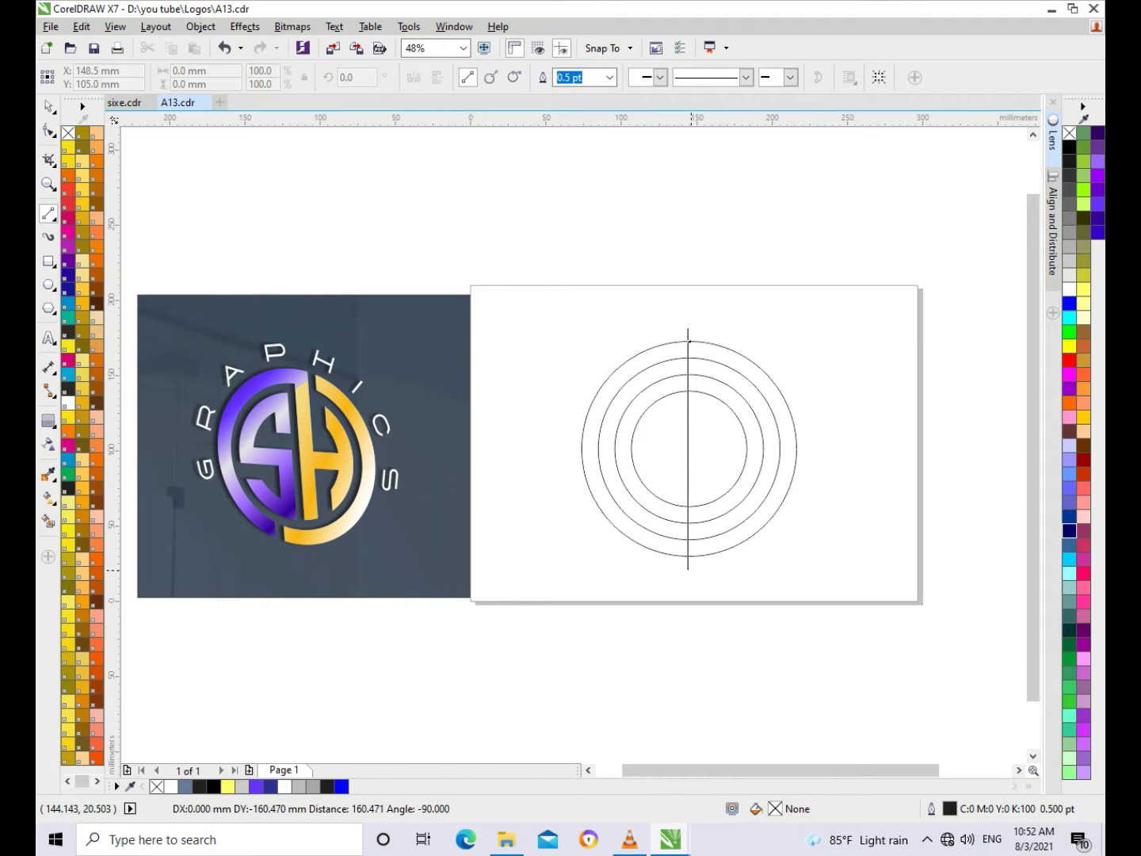
key(space)
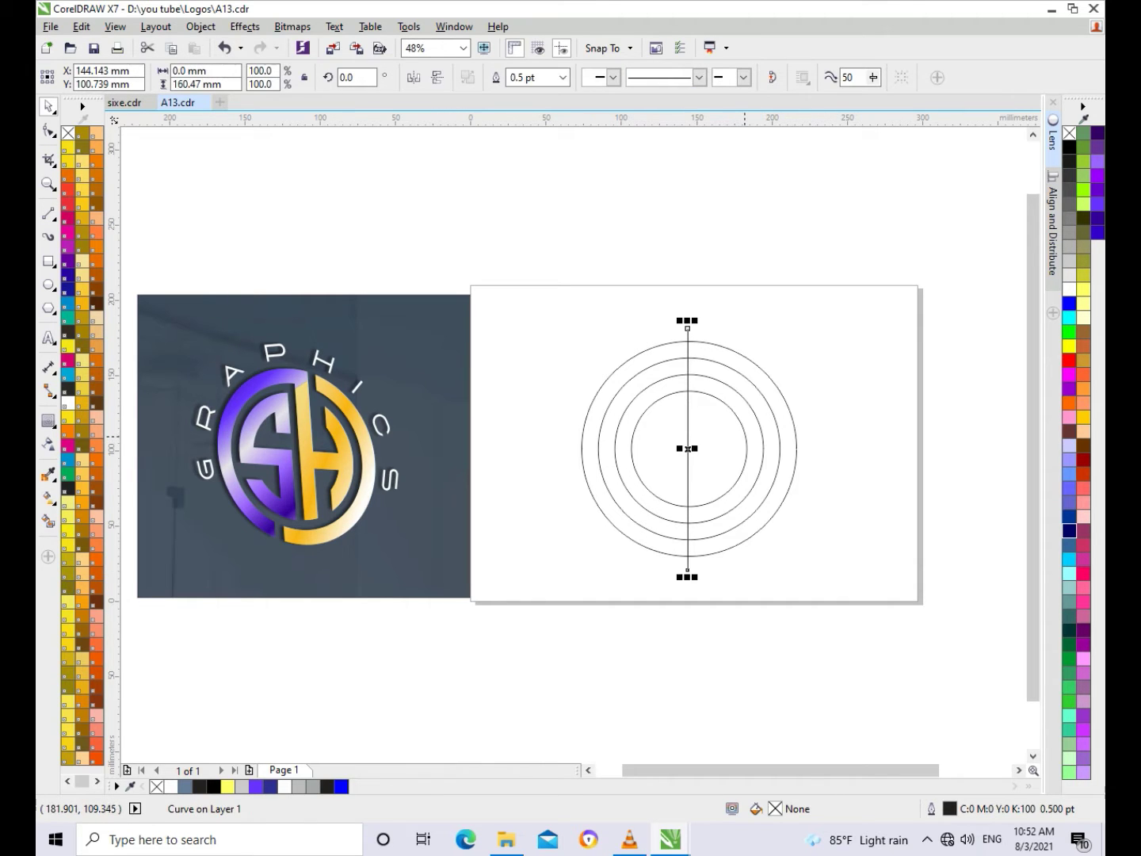
key(ctrl+a)
key(Escape)
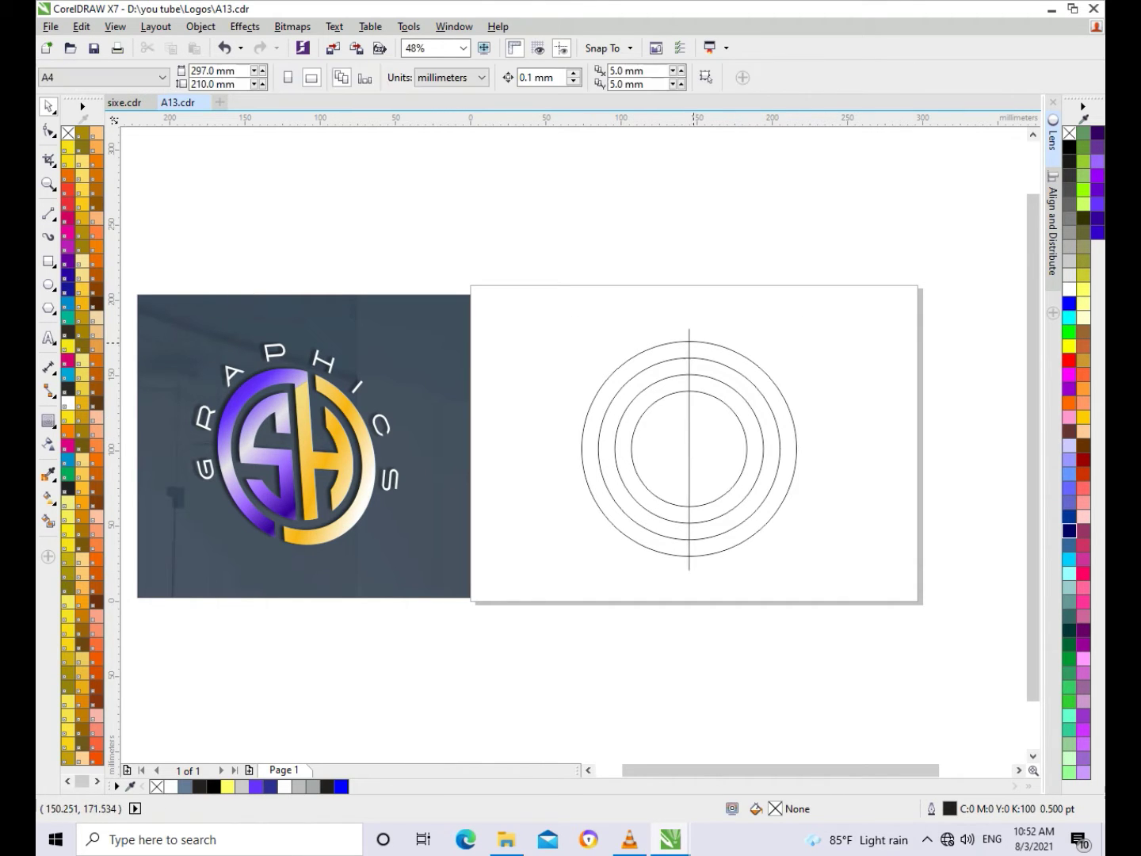
Copy and mirror the vertical line symmetrically to the left and right.
mouse_move(689, 336)
mouse_down()
mouse_move(674, 336)
mouse_move(699, 612)
mouse_up()
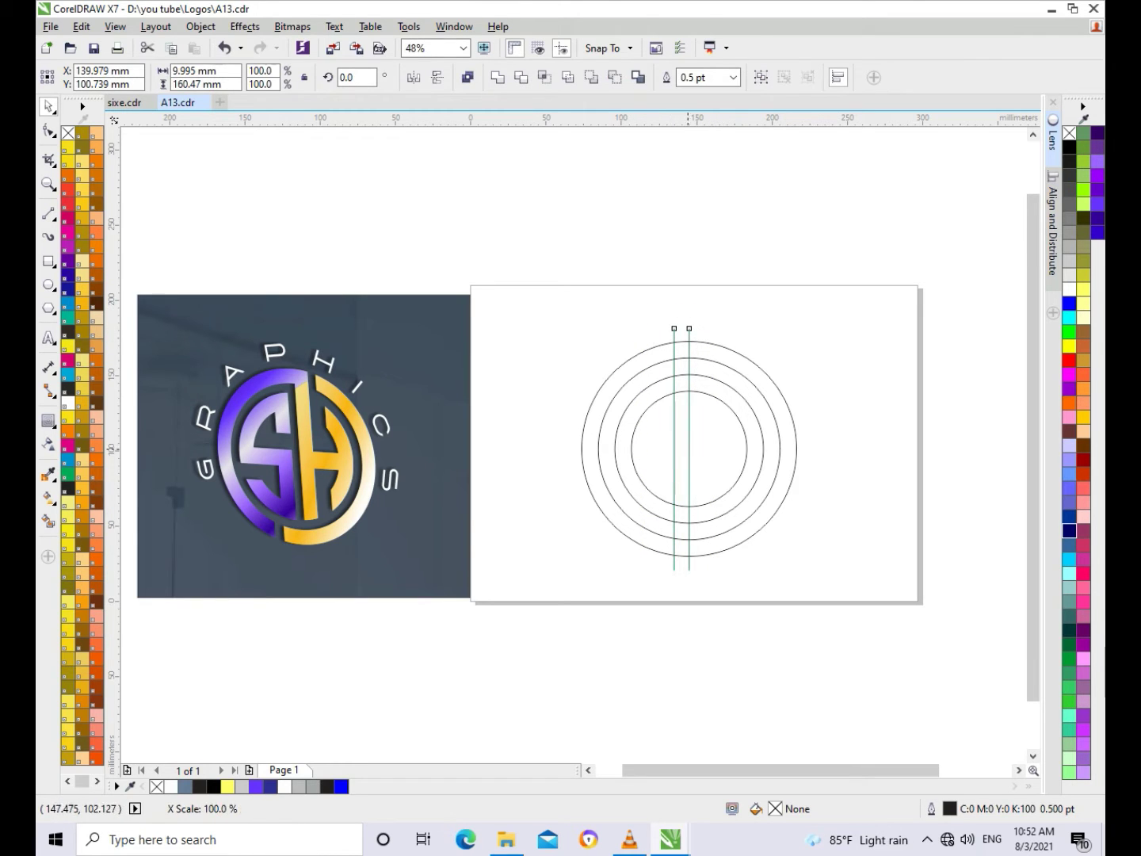
drag(694, 449, 643, 455)
drag(622, 315, 723, 612)
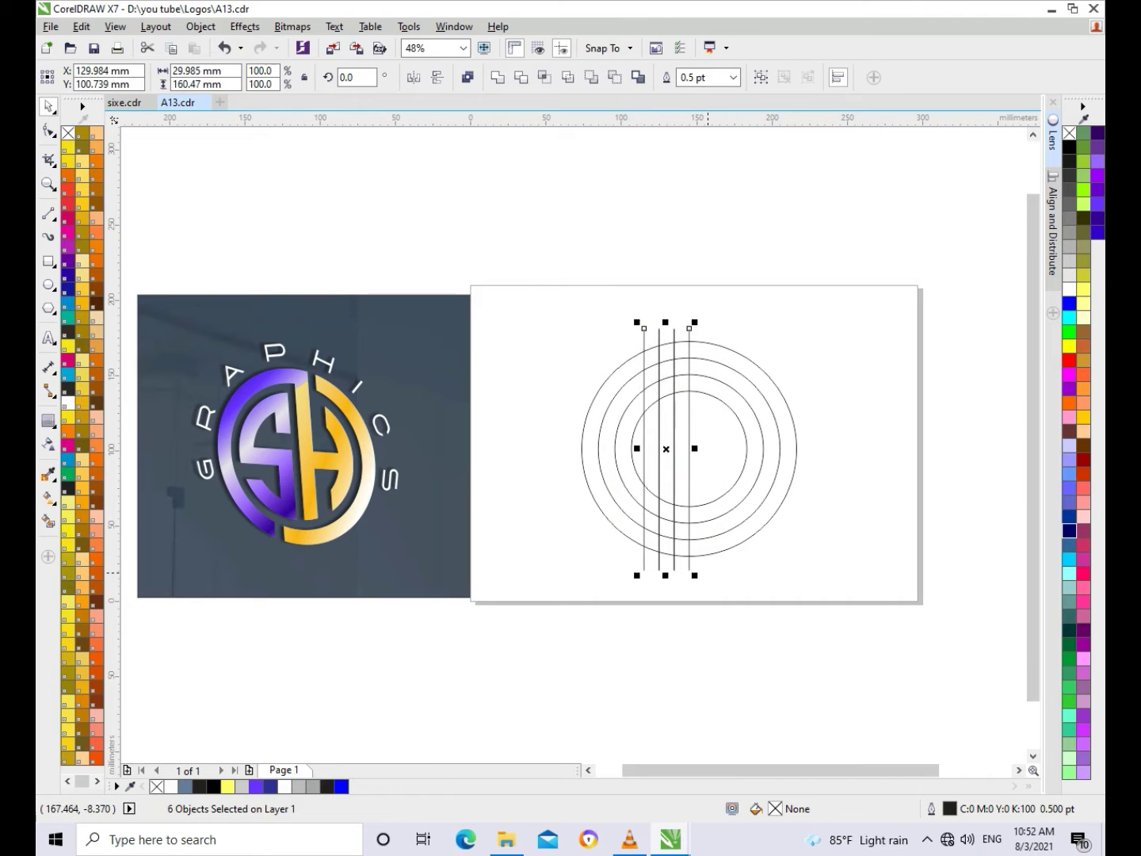
drag(637, 449, 740, 448)
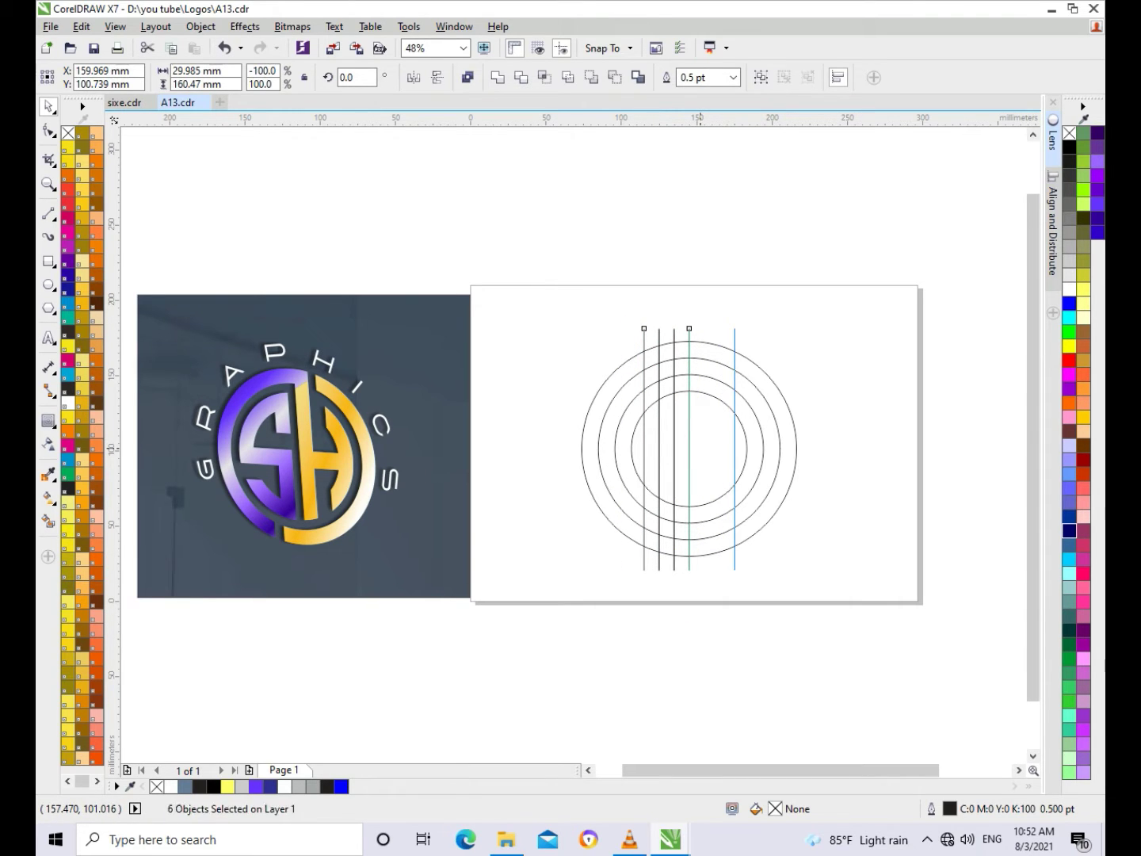
click(712, 604)
Select the two rightmost vertical lines.
click(717, 432)
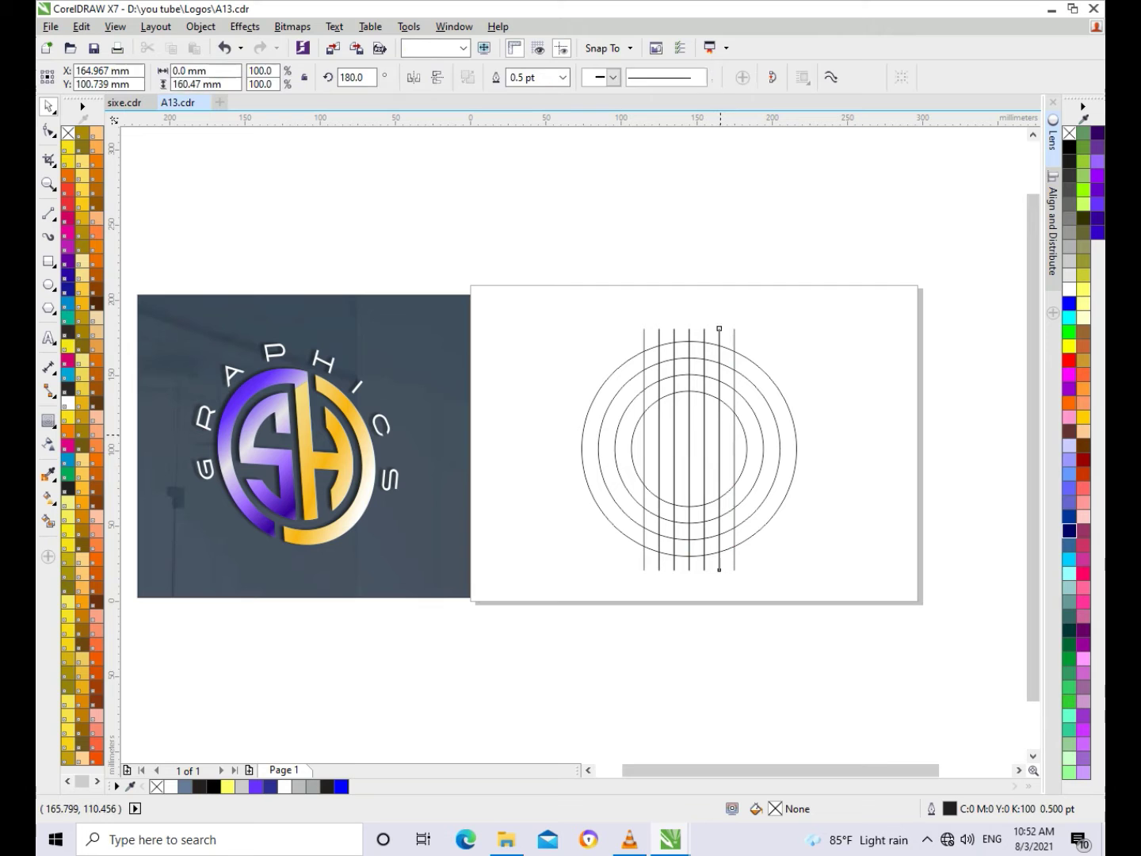
key(Escape)
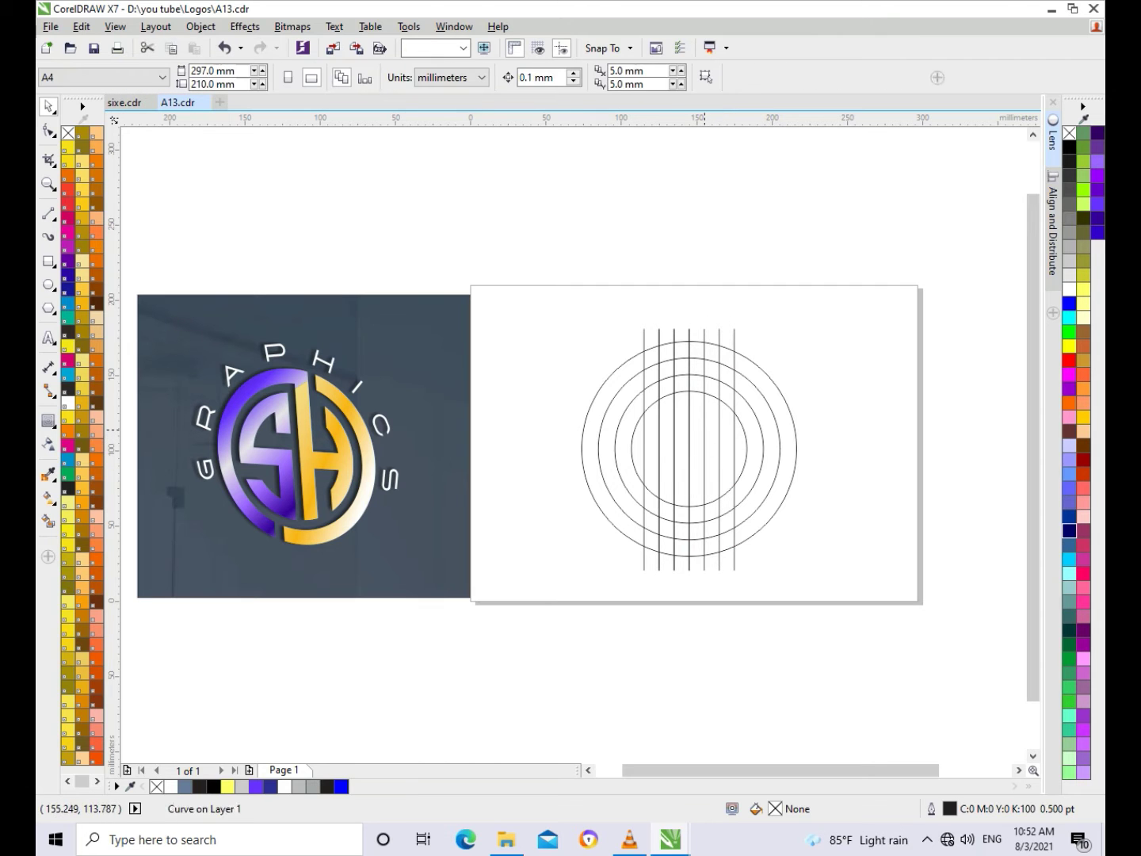
click(687, 432)
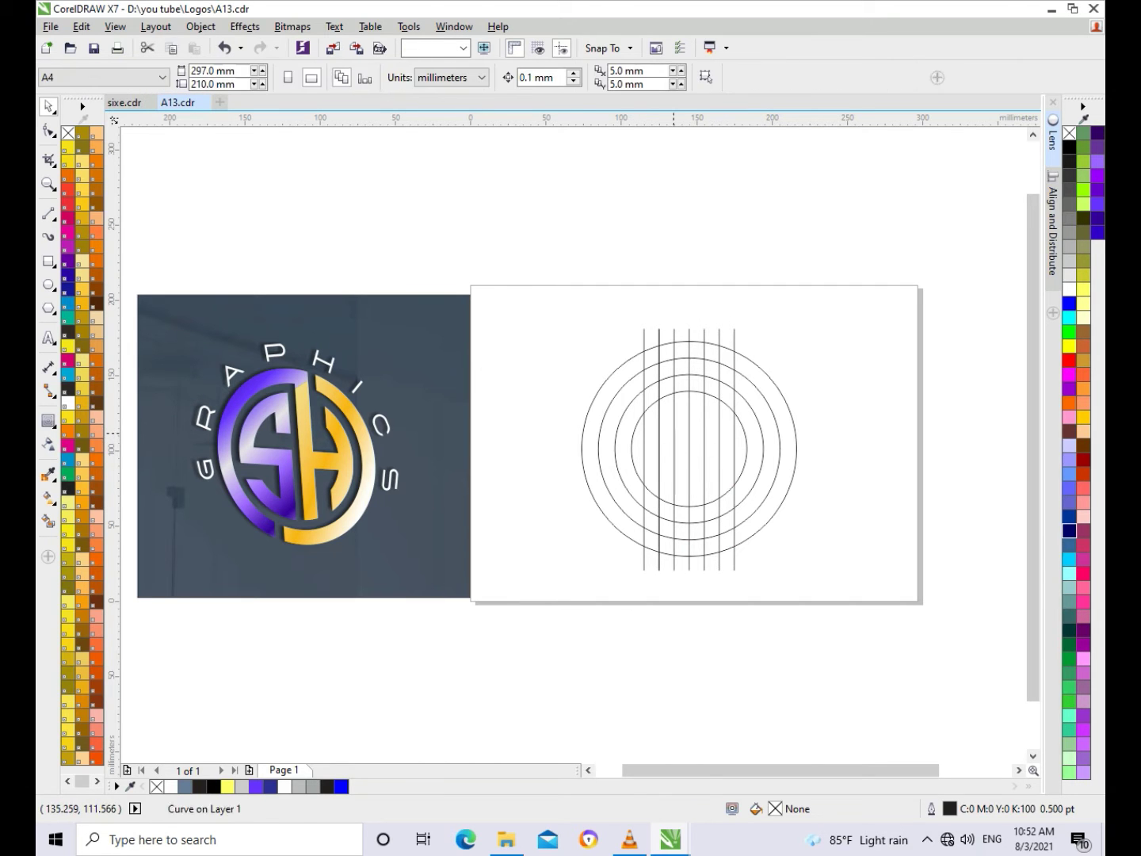
click(658, 435)
key(Escape)
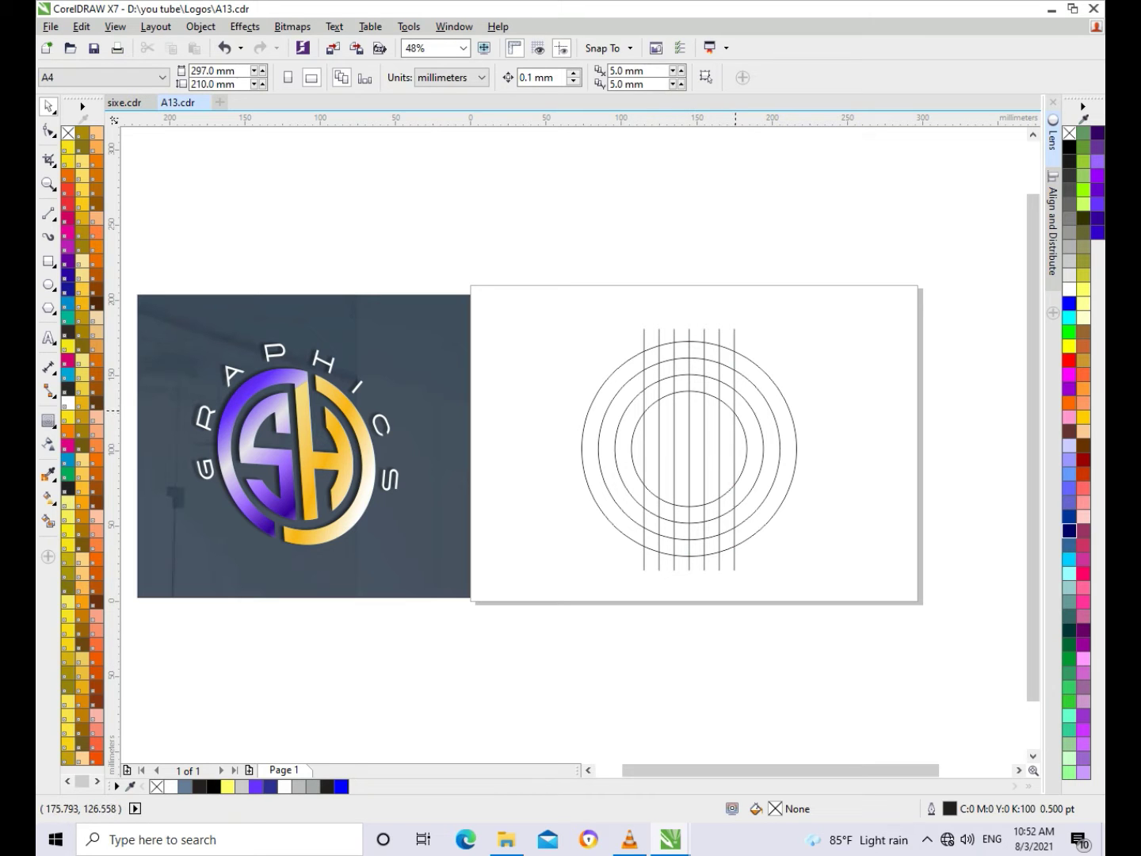
click(735, 406)
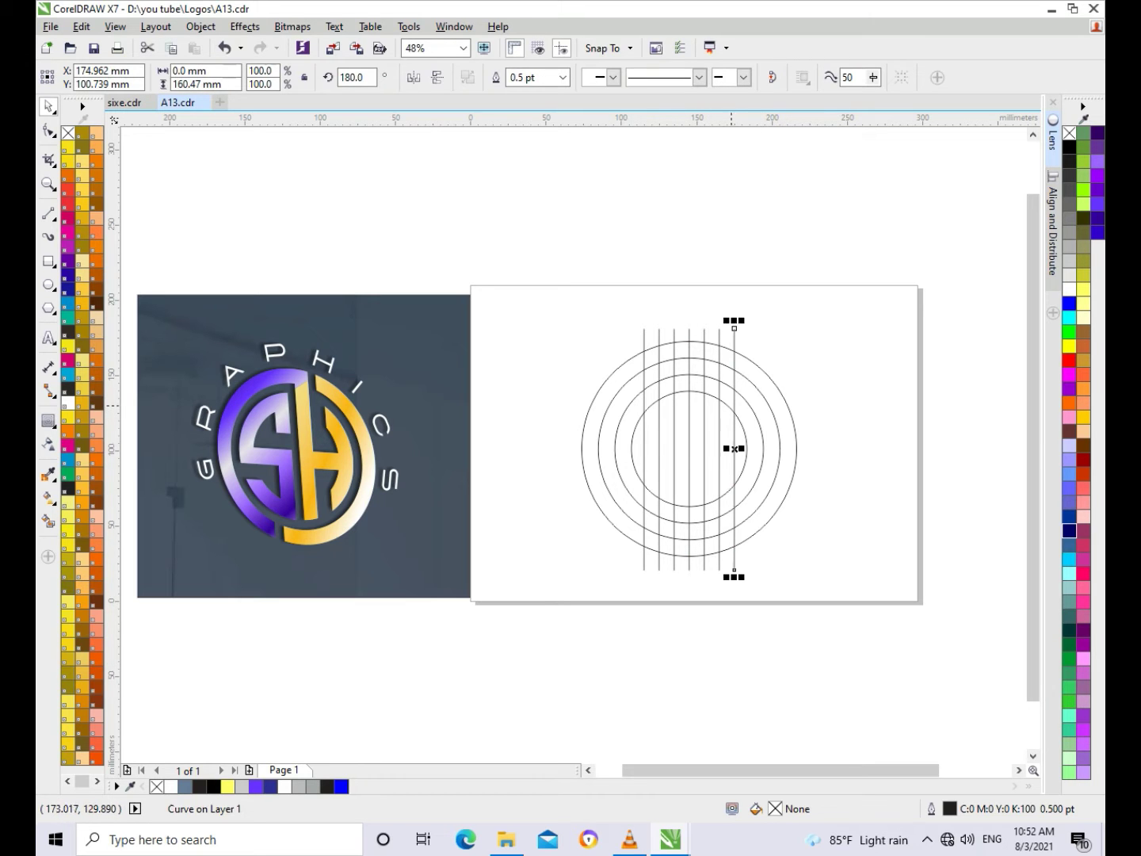
shift+click(719, 428)
Rotate two lines 90° to horizontal, group them, and centre them on the circles.
click(720, 428)
drag(741, 321, 852, 464)
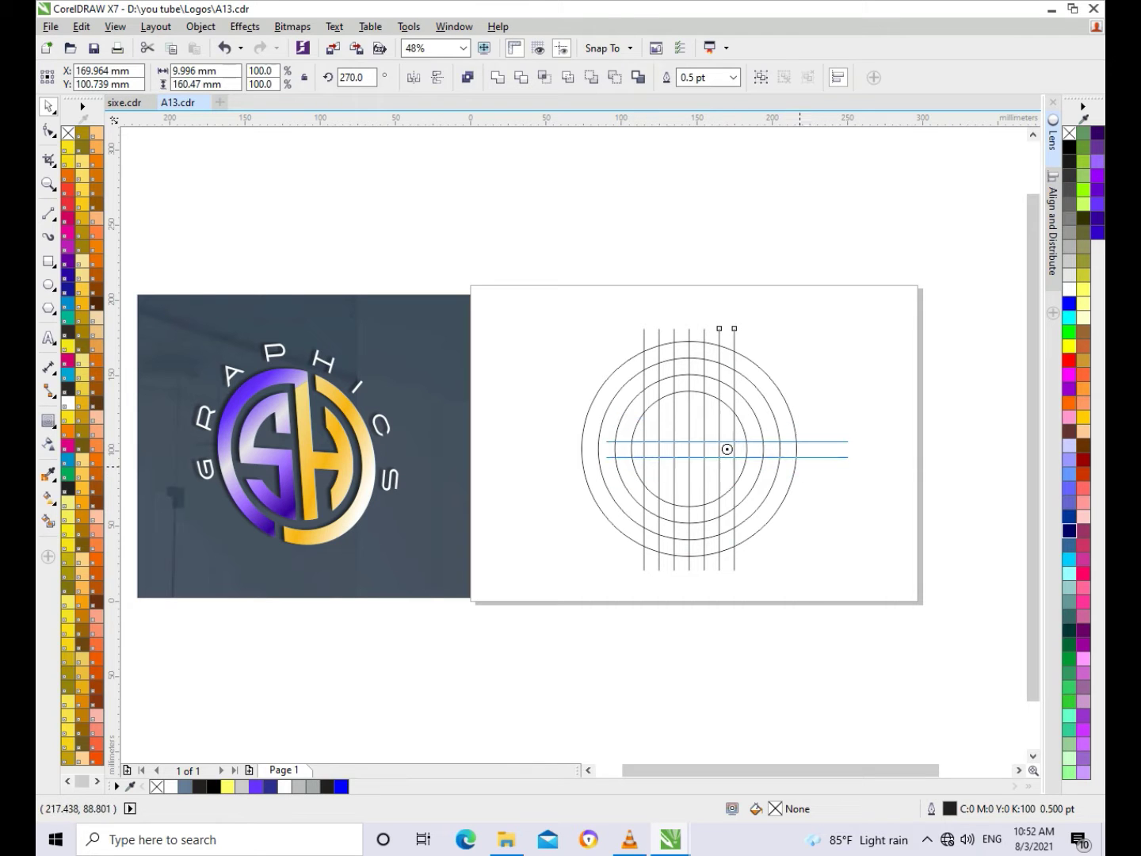
key(ctrl+g)
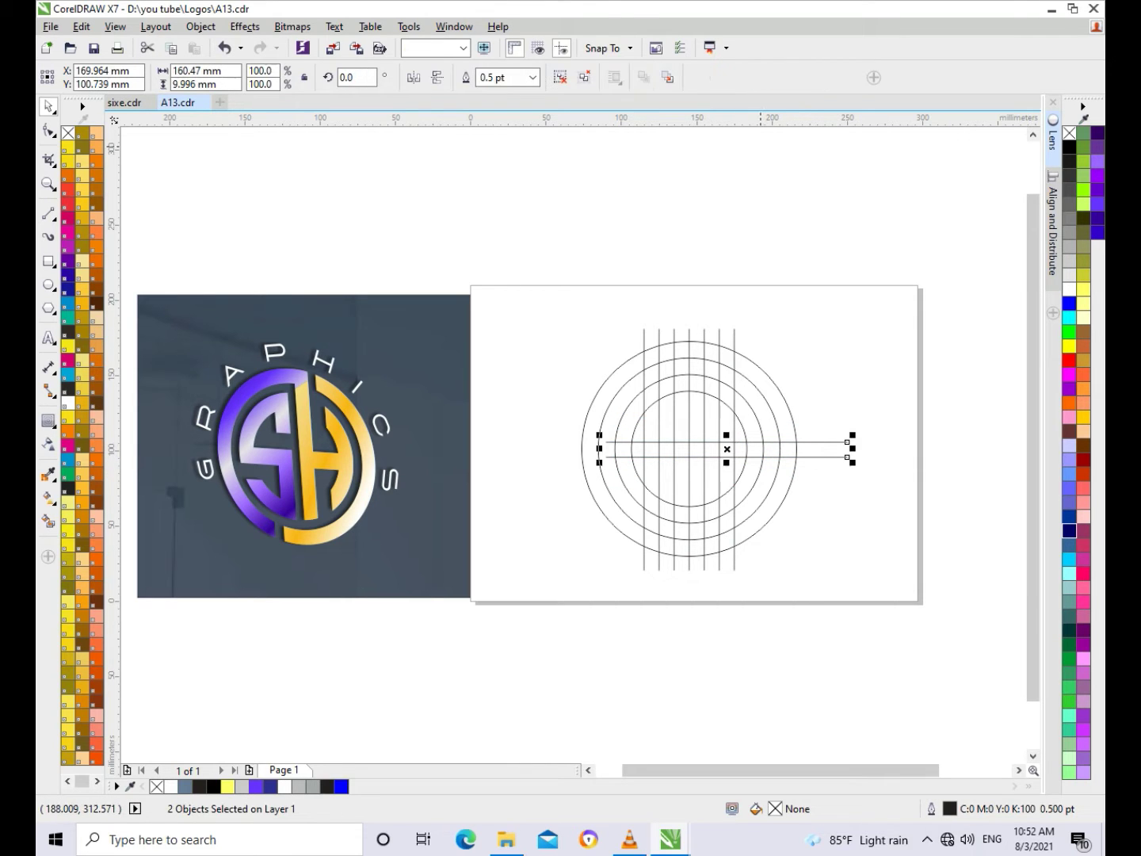
shift+click(796, 476)
key(c)
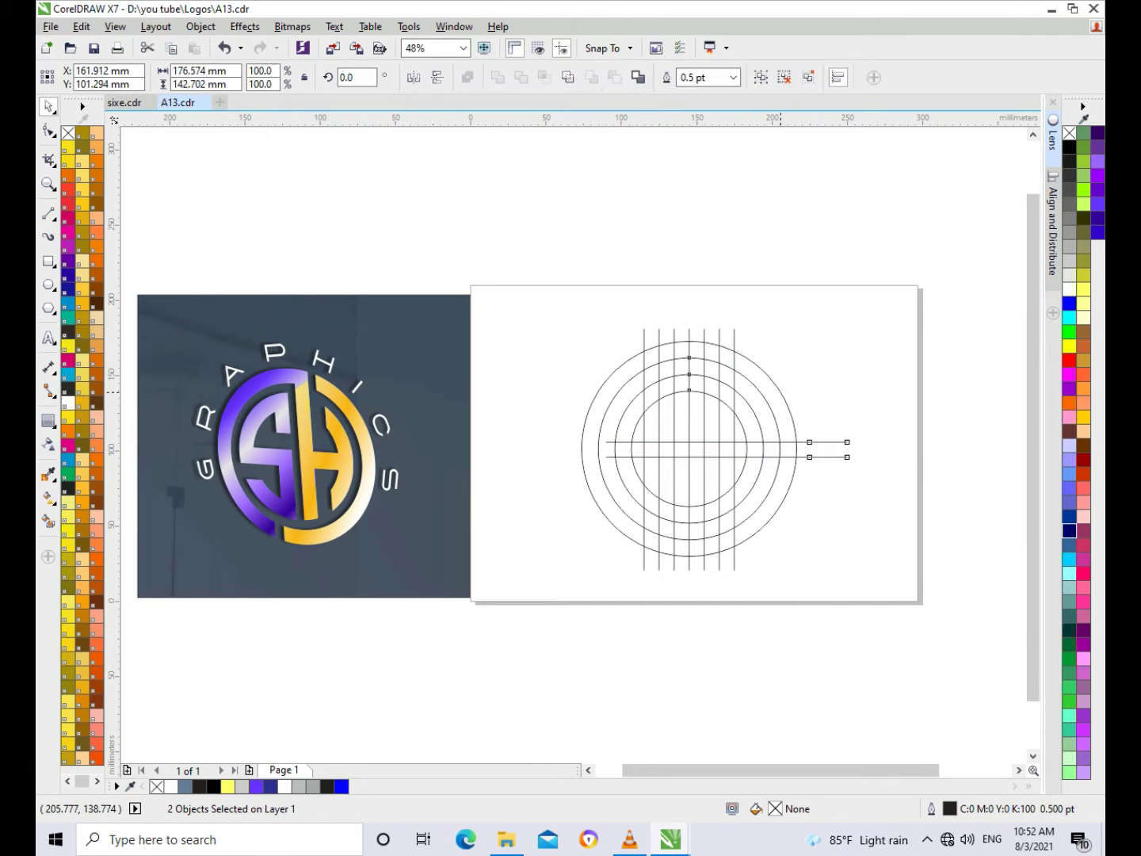
key(Escape)
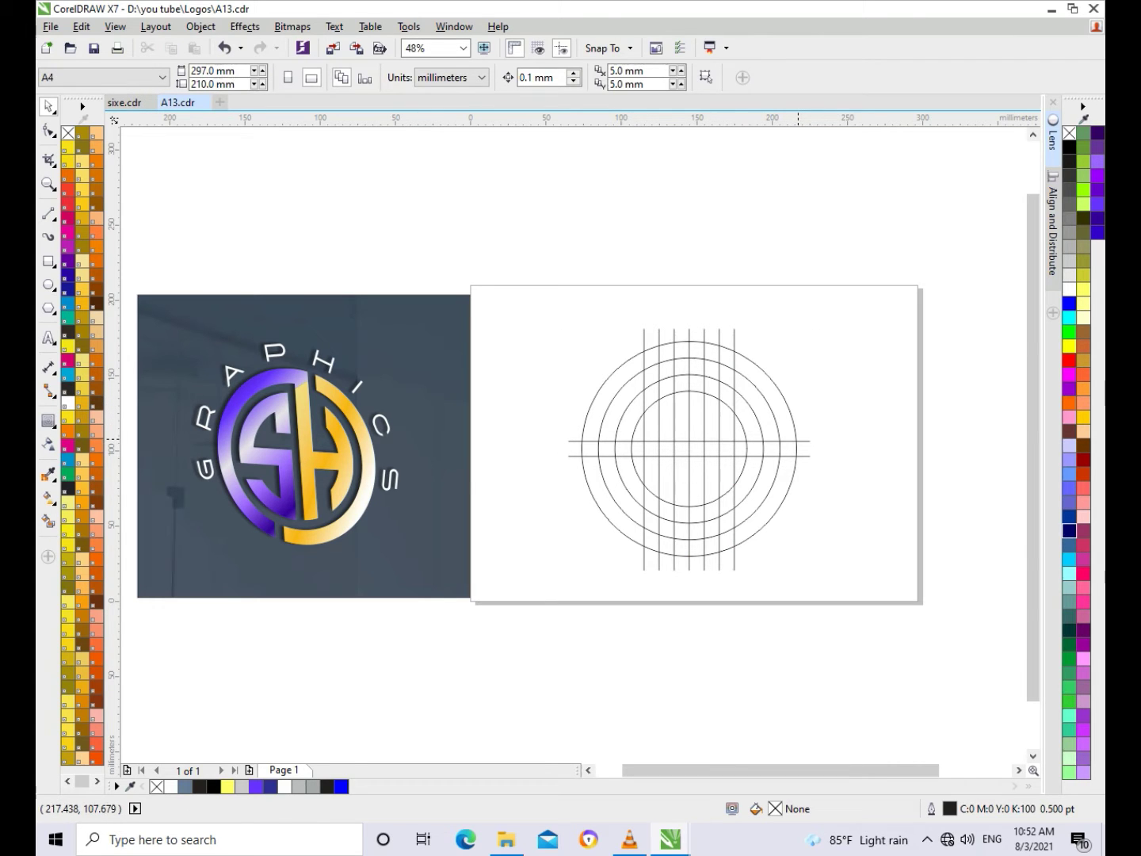
Mirror-copy the horizontal line pair vertically.
click(799, 442)
drag(690, 459, 698, 428)
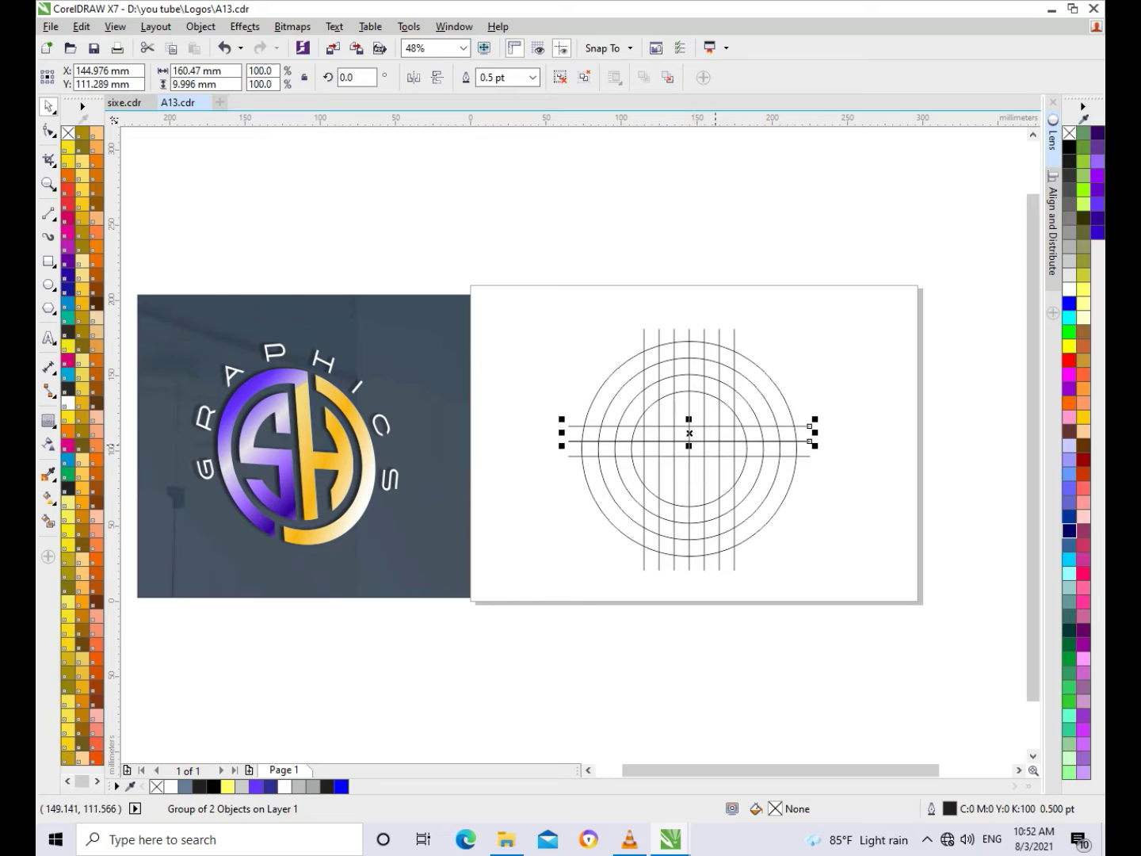
drag(689, 419, 694, 458)
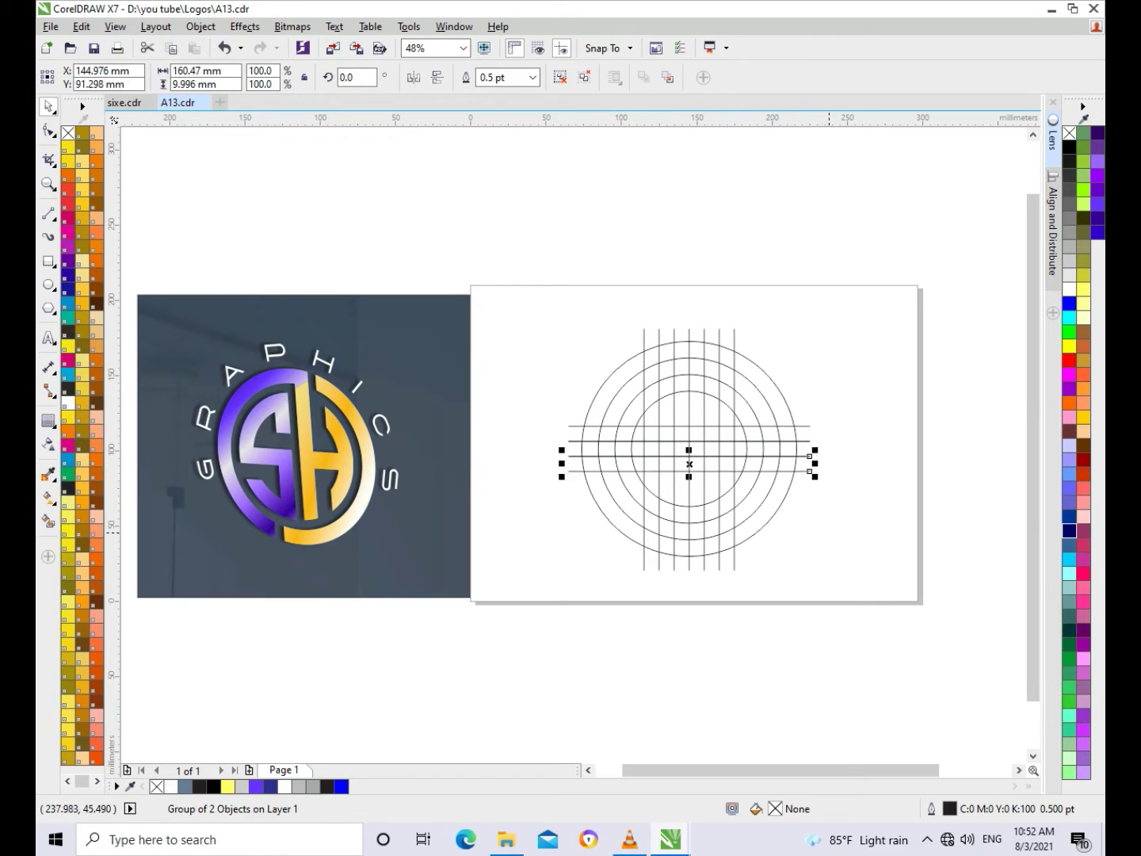
click(828, 455)
Ungroup both horizontal line pairs into separate lines.
click(807, 455)
key(ctrl+u)
click(801, 428)
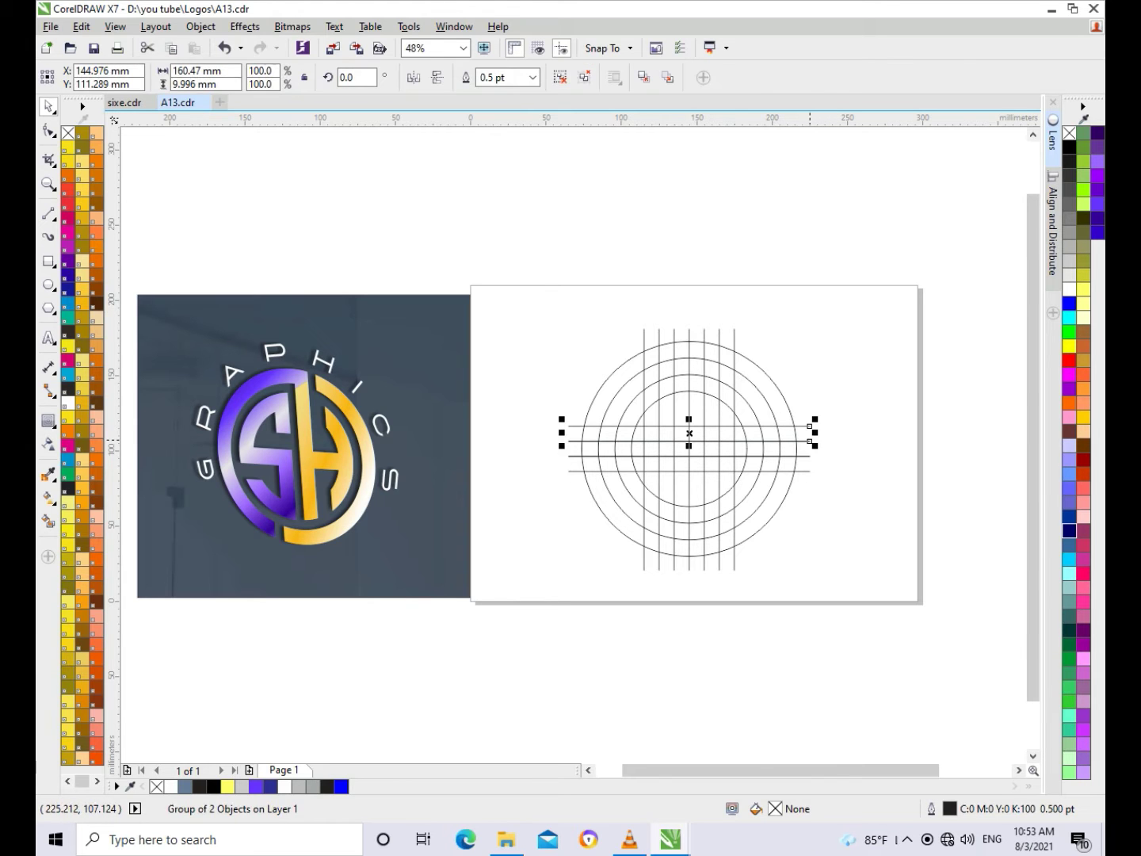
key(ctrl+u)
click(817, 434)
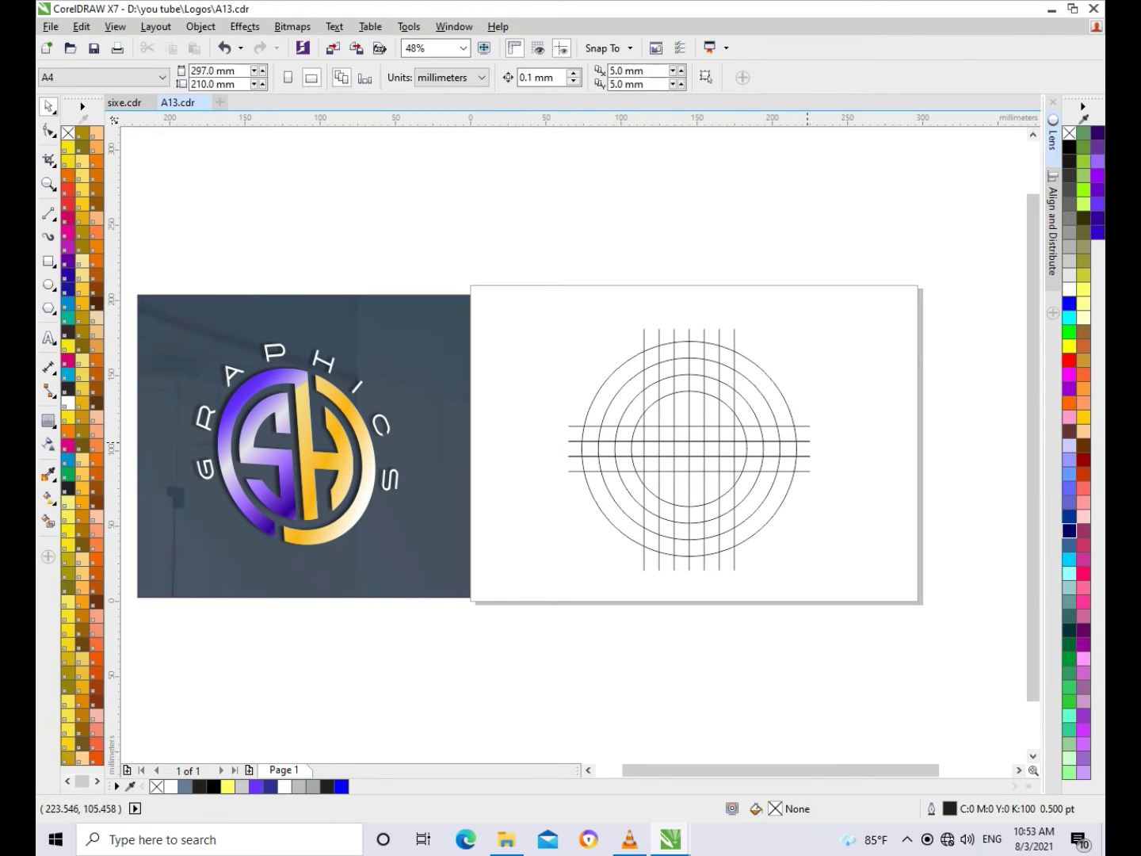
click(802, 447)
click(802, 455)
click(847, 473)
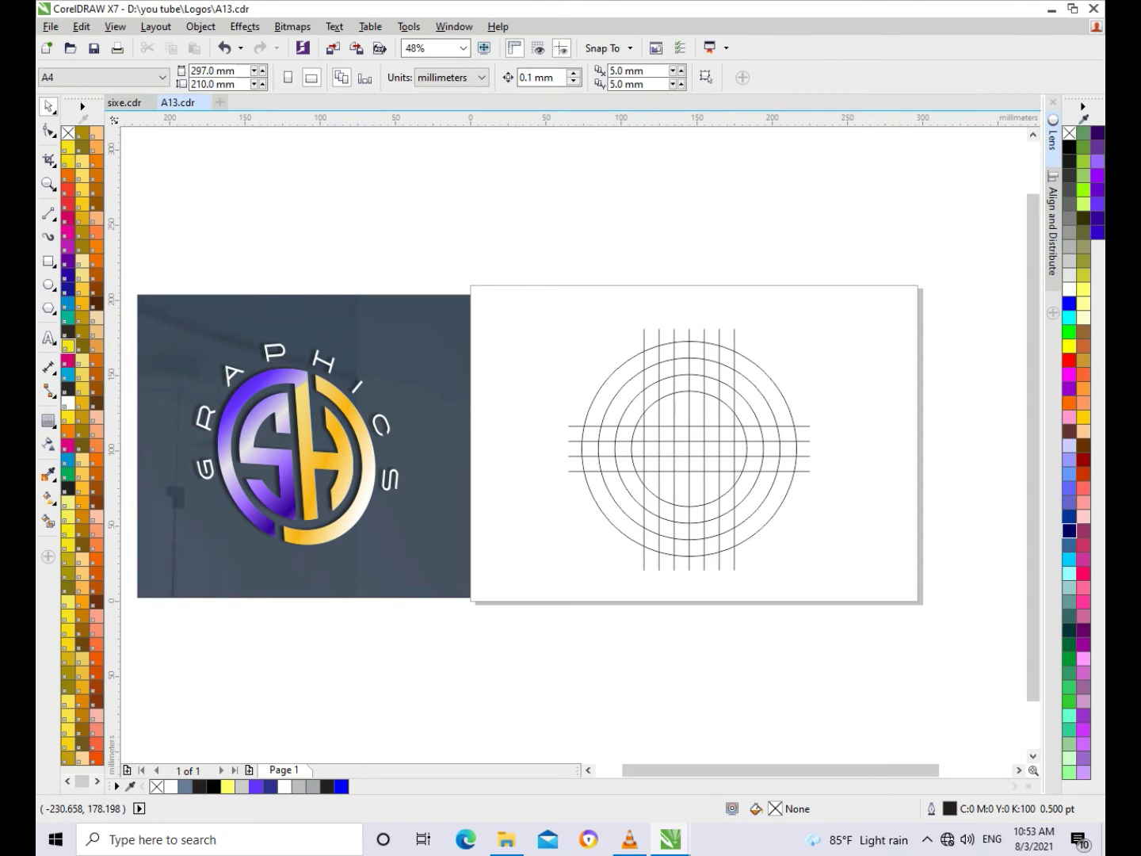
Smart Fill the outer ring's left-half cells with C40 M20 Y0 K40.
click(48, 521)
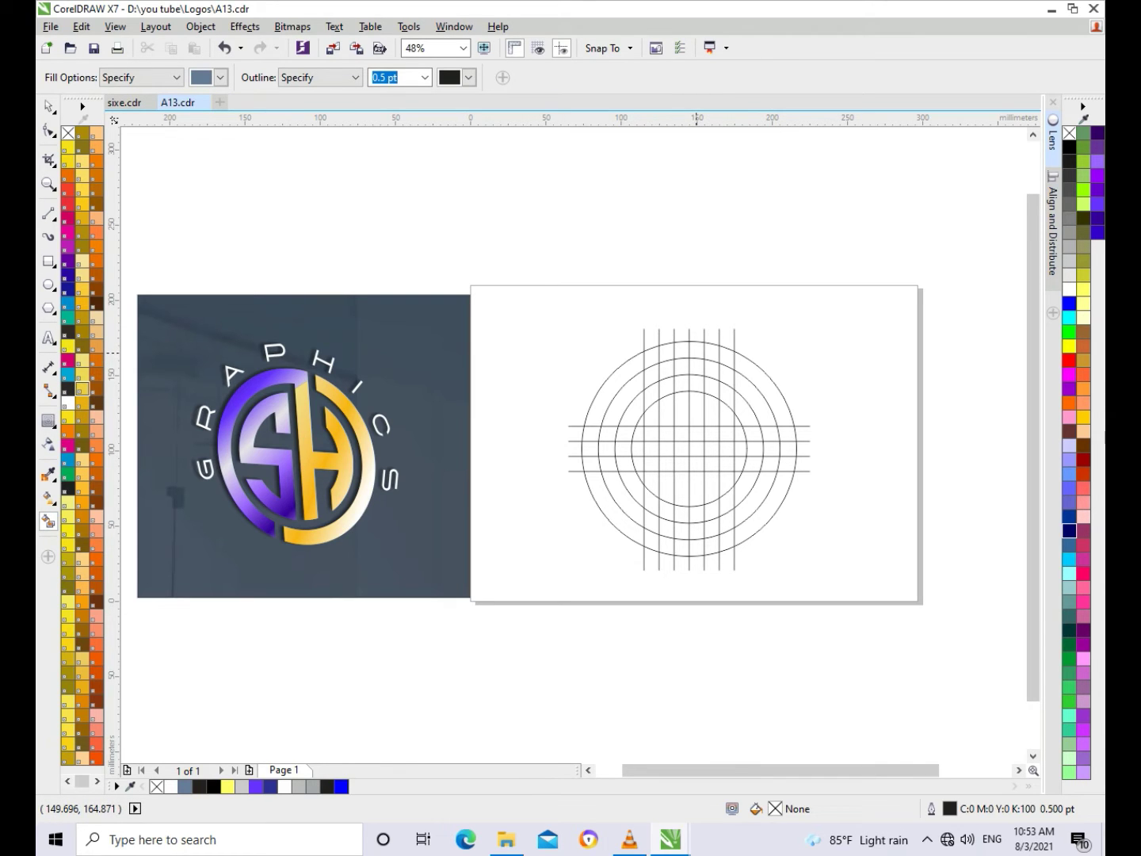
click(696, 350)
click(664, 352)
click(610, 380)
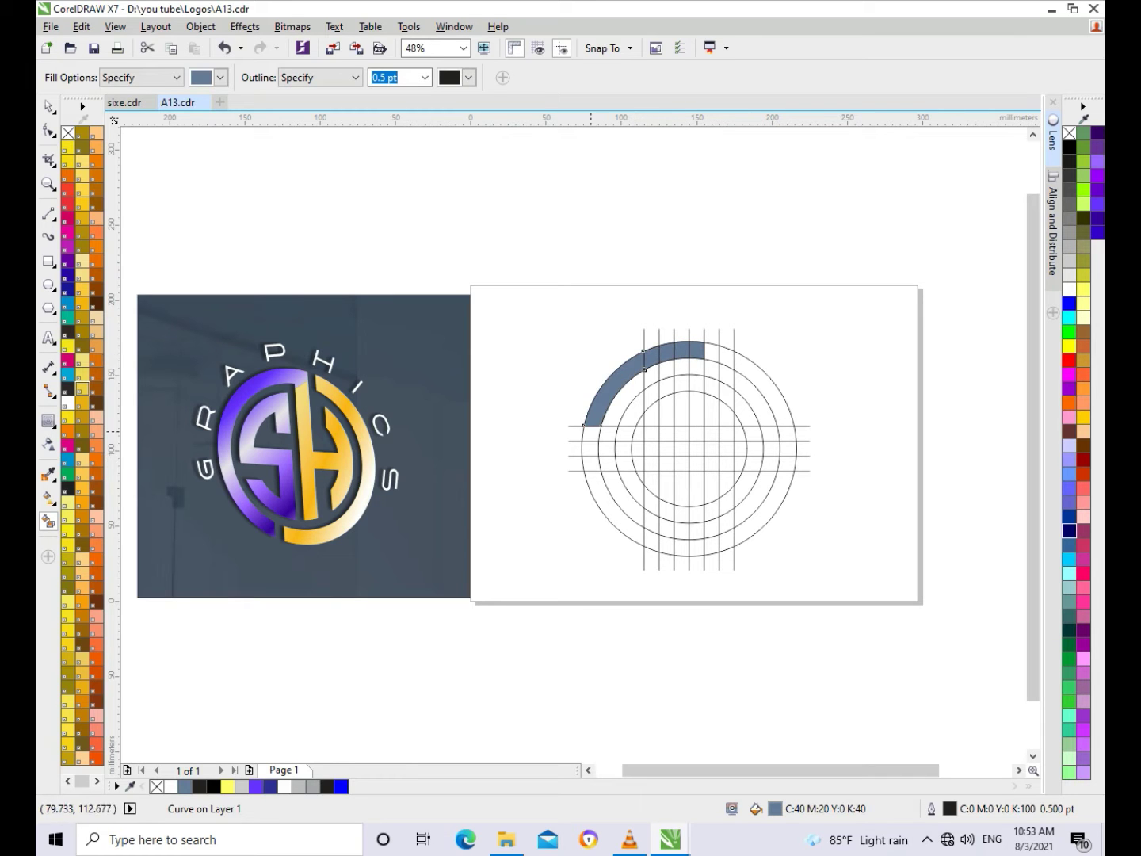
click(590, 433)
click(590, 449)
click(597, 486)
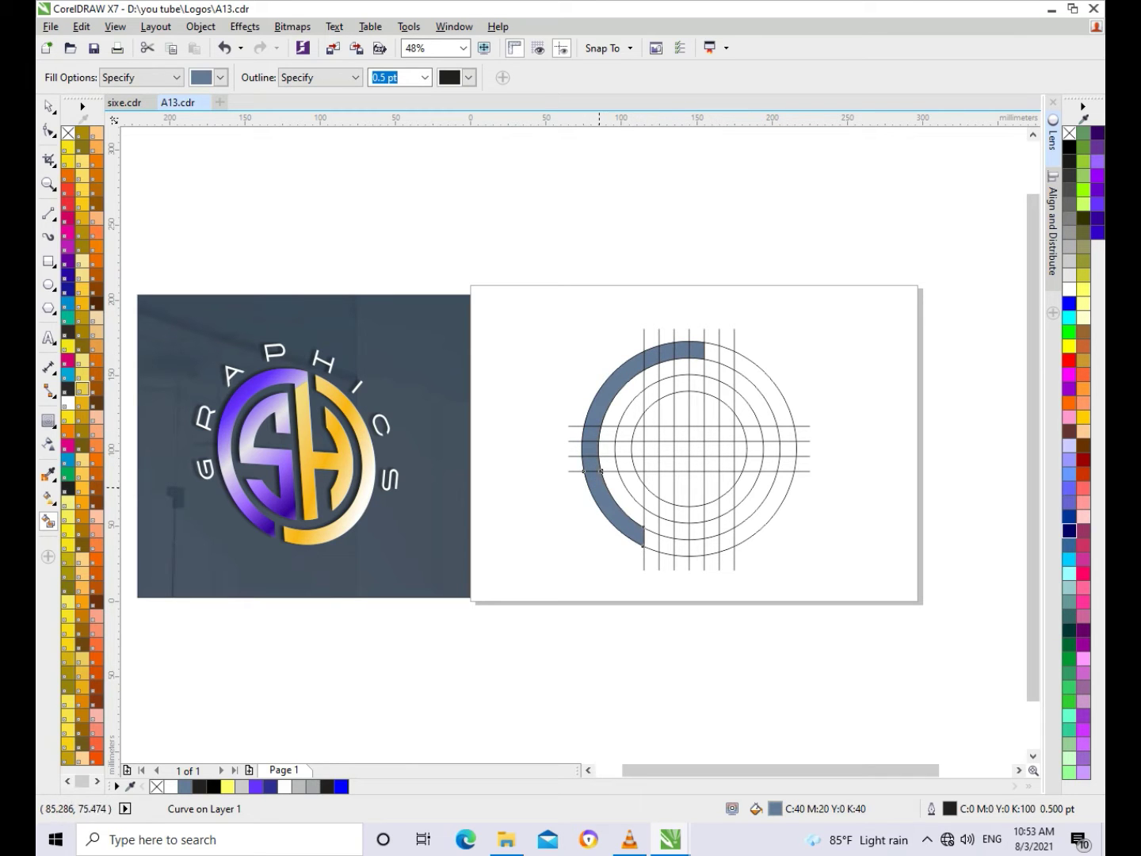
click(651, 542)
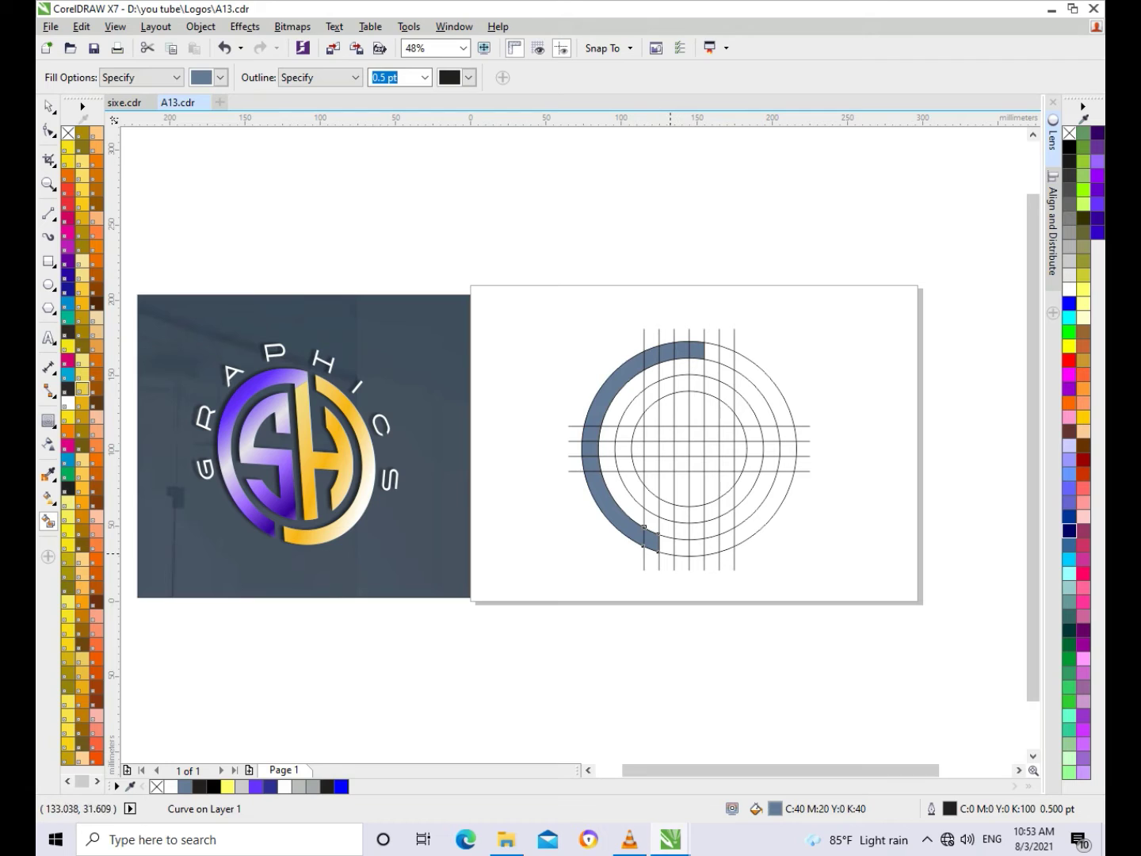
click(666, 547)
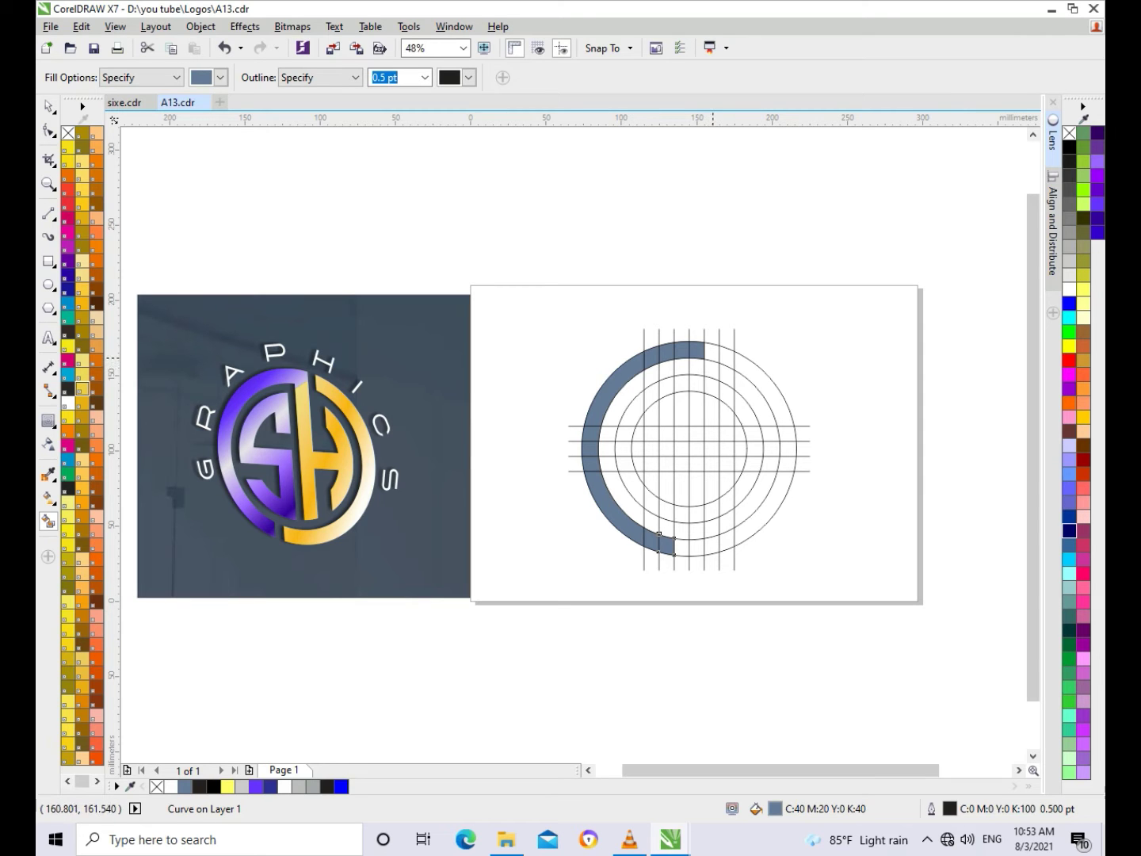
click(712, 361)
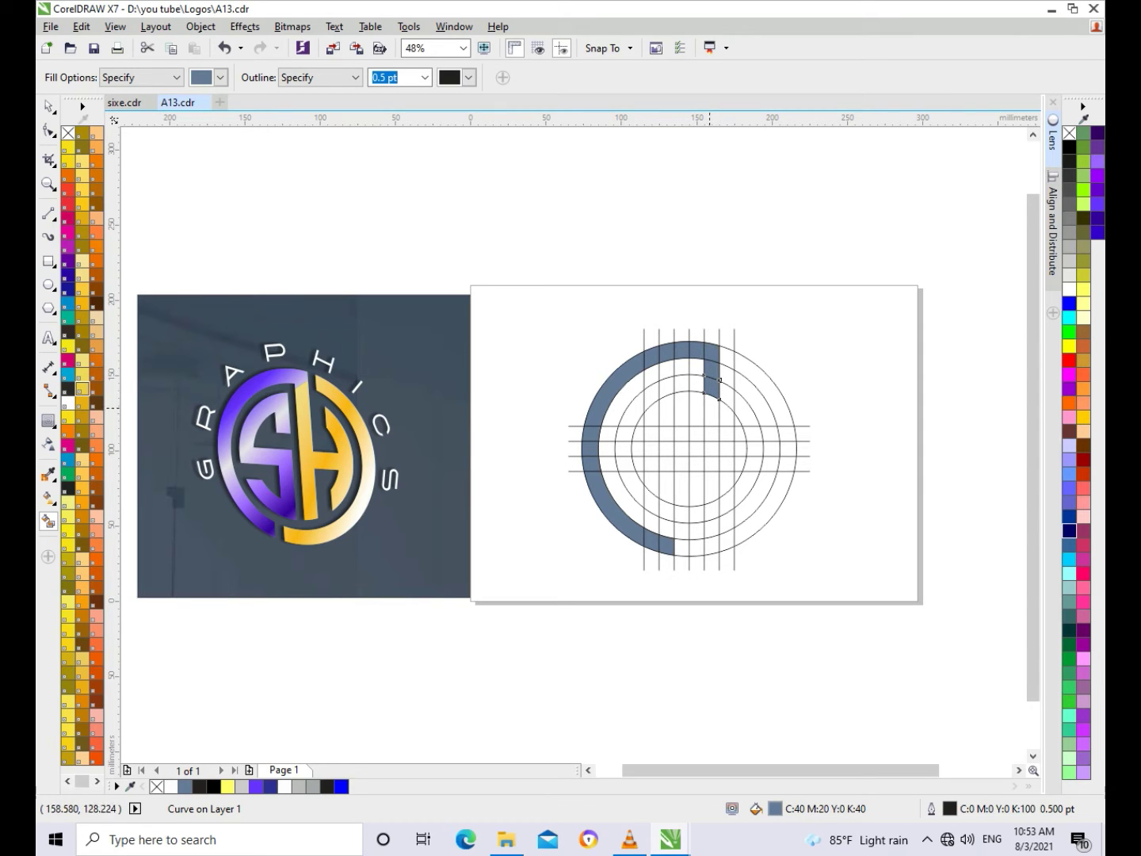
Fill the grid cells forming the H's vertical bar, crossbar and right arc.
click(710, 410)
click(710, 448)
click(709, 497)
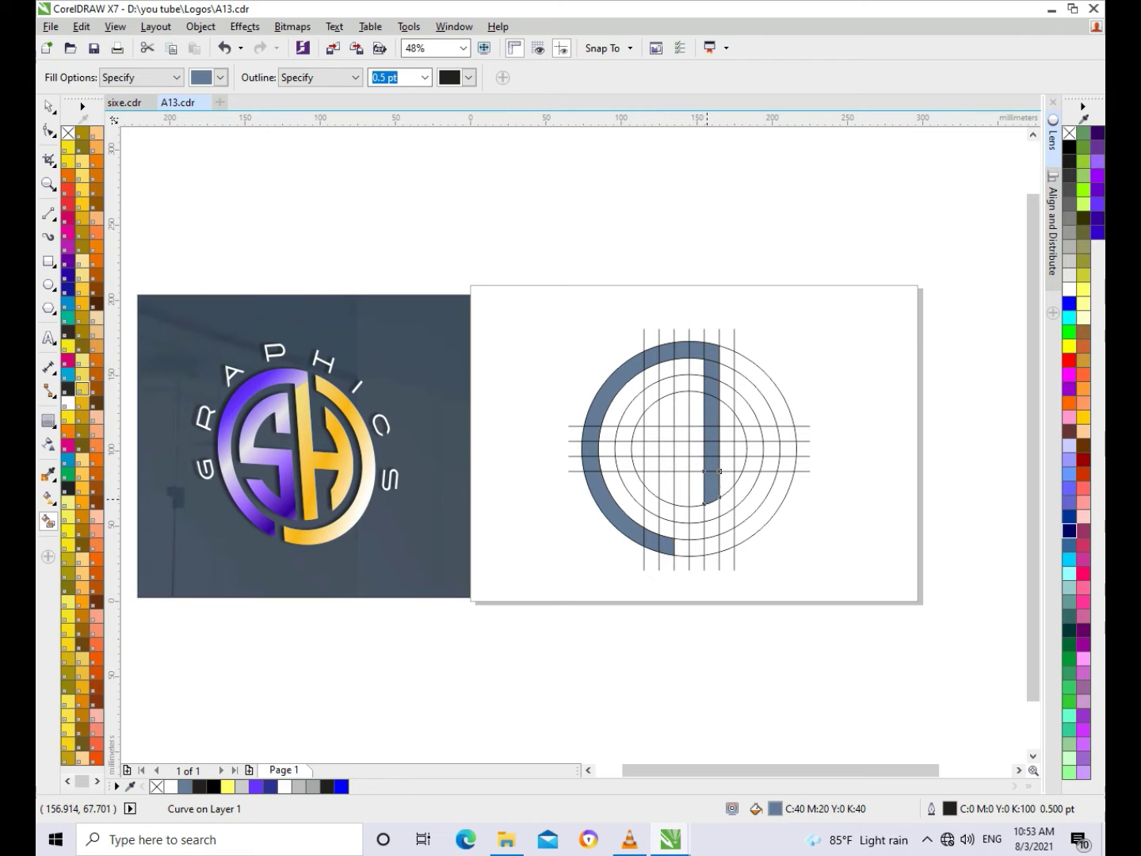
click(710, 514)
click(726, 449)
click(739, 450)
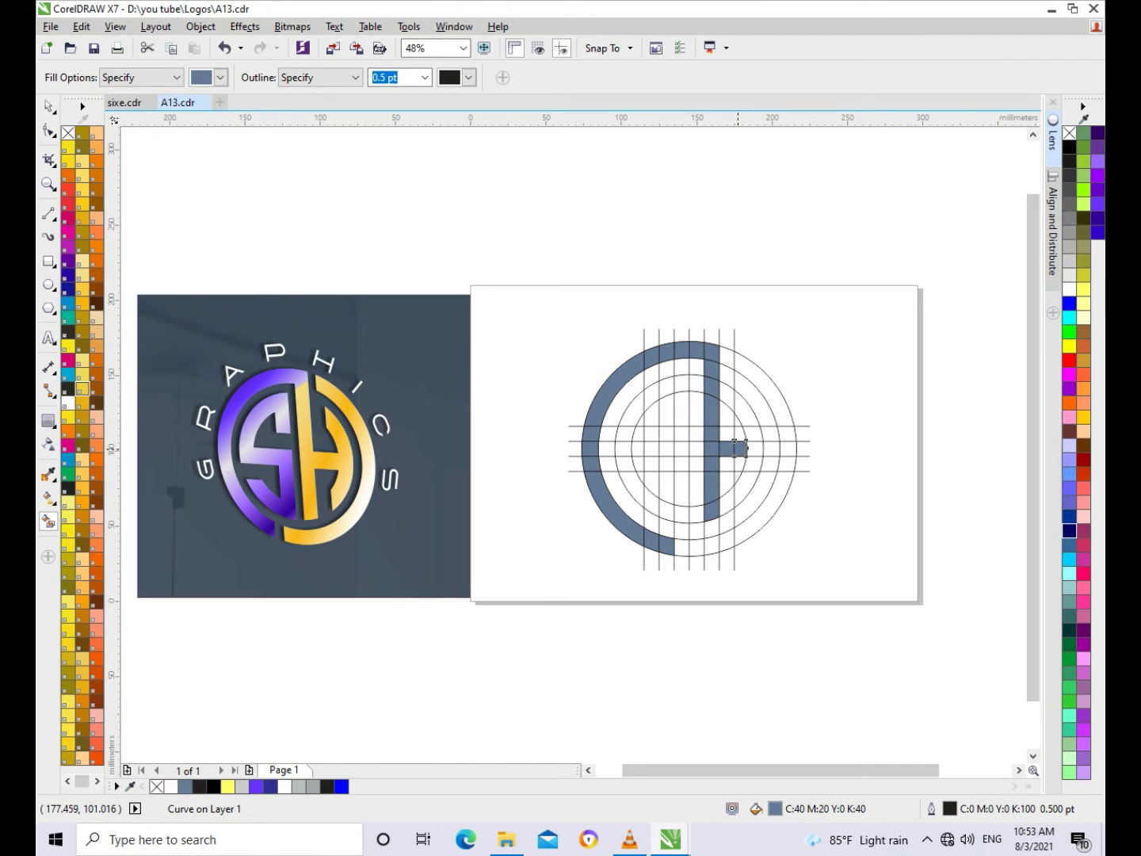
click(744, 420)
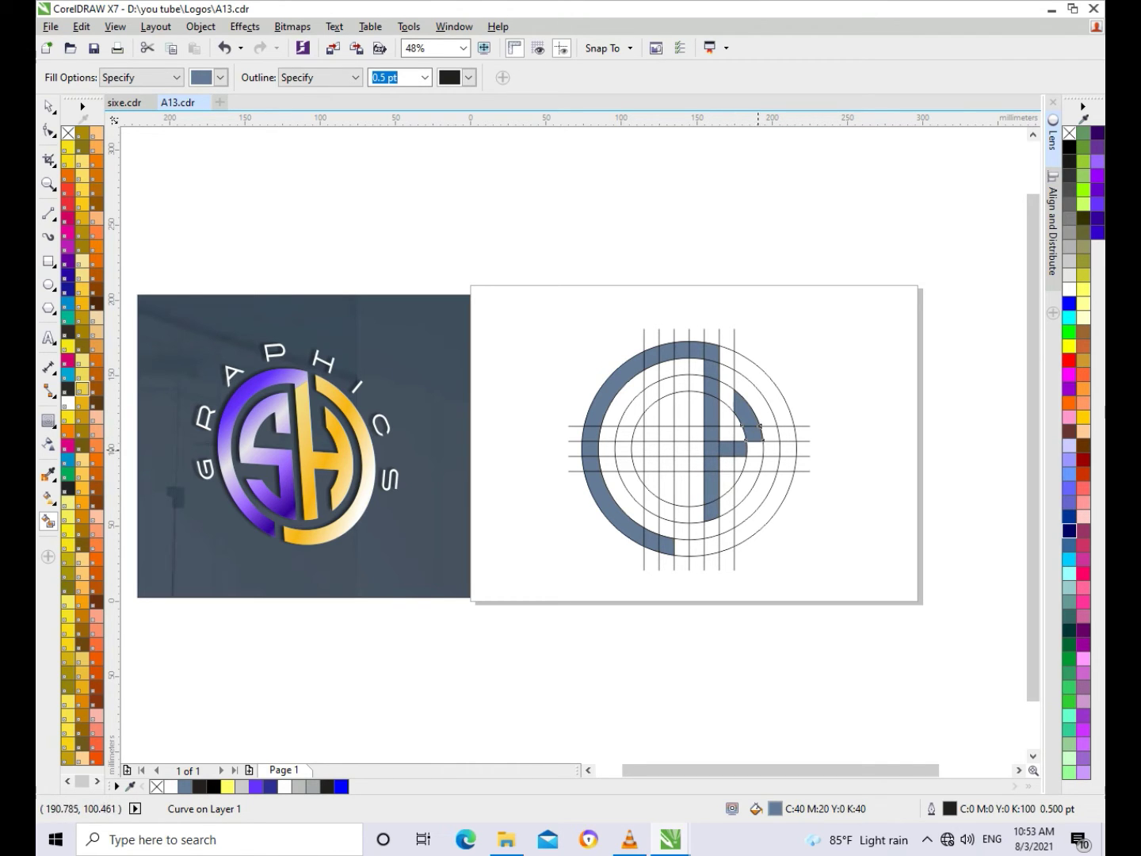
click(757, 447)
click(750, 481)
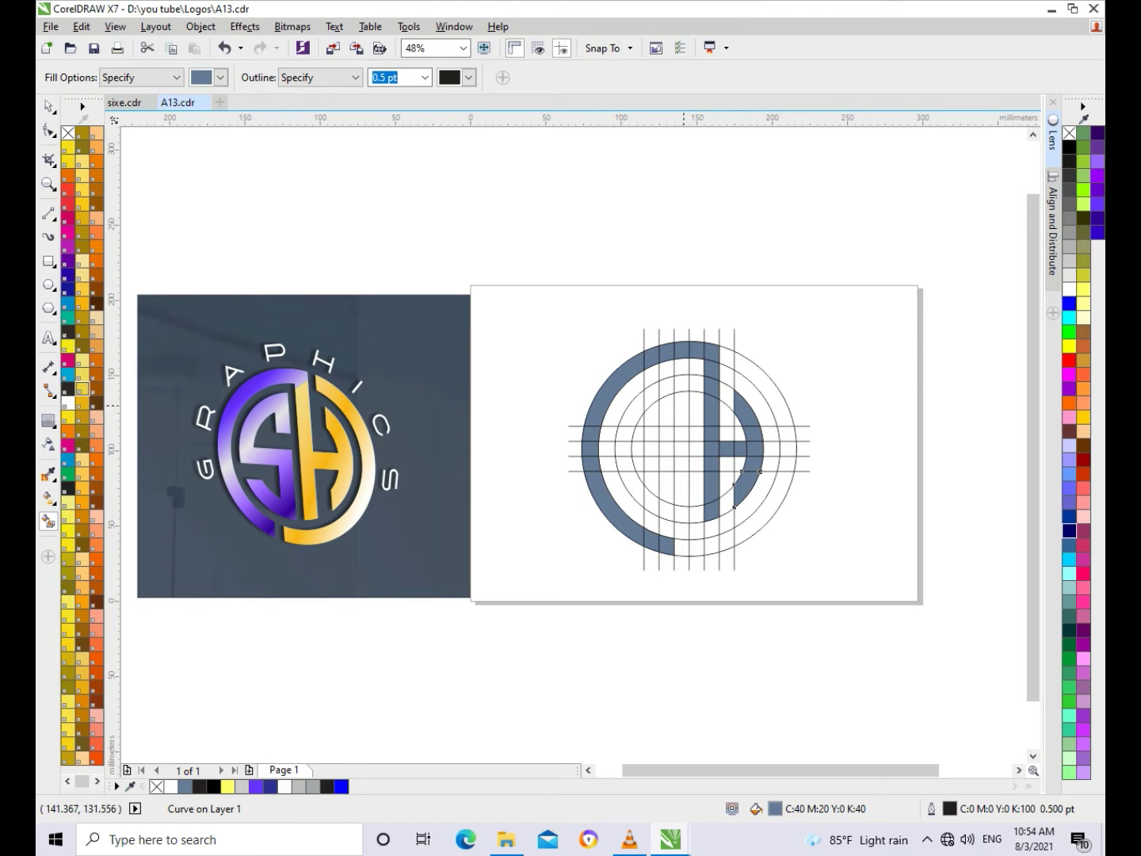
Fill the S letter's cells and select the stray small ring piece.
click(683, 409)
click(684, 385)
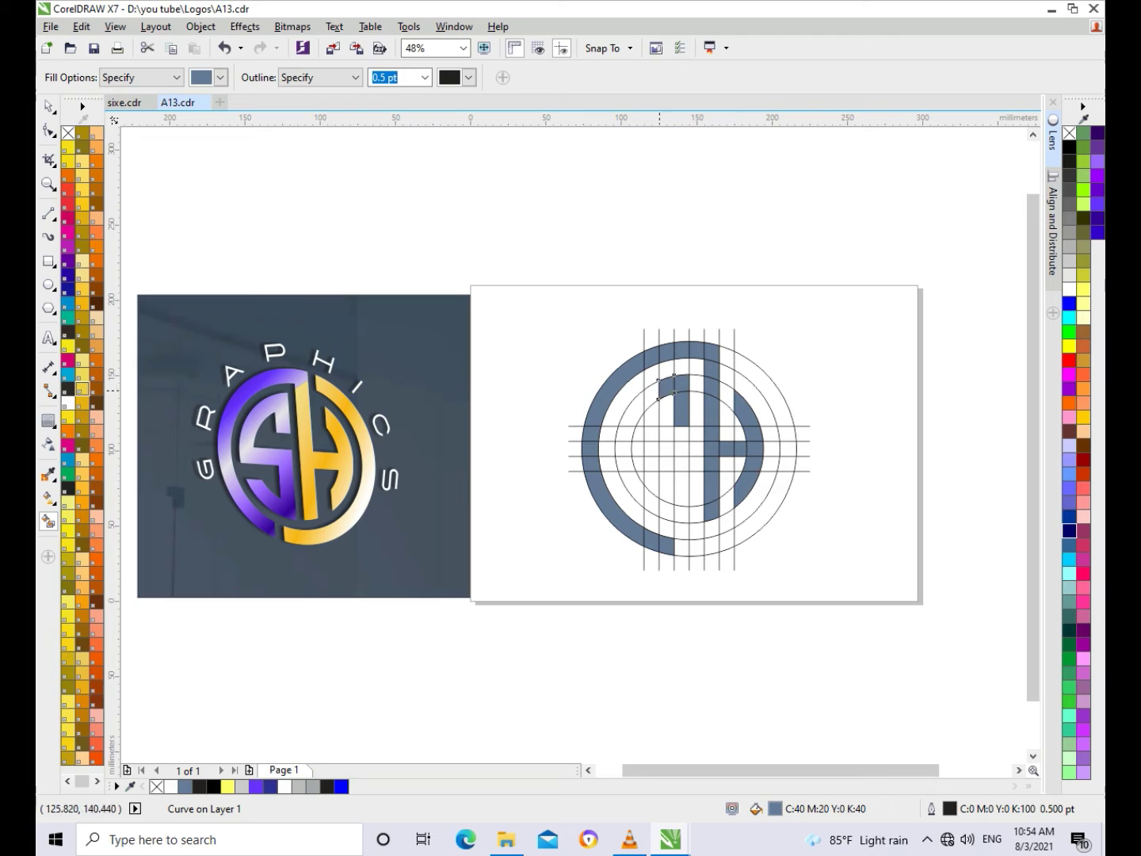
click(651, 395)
click(632, 416)
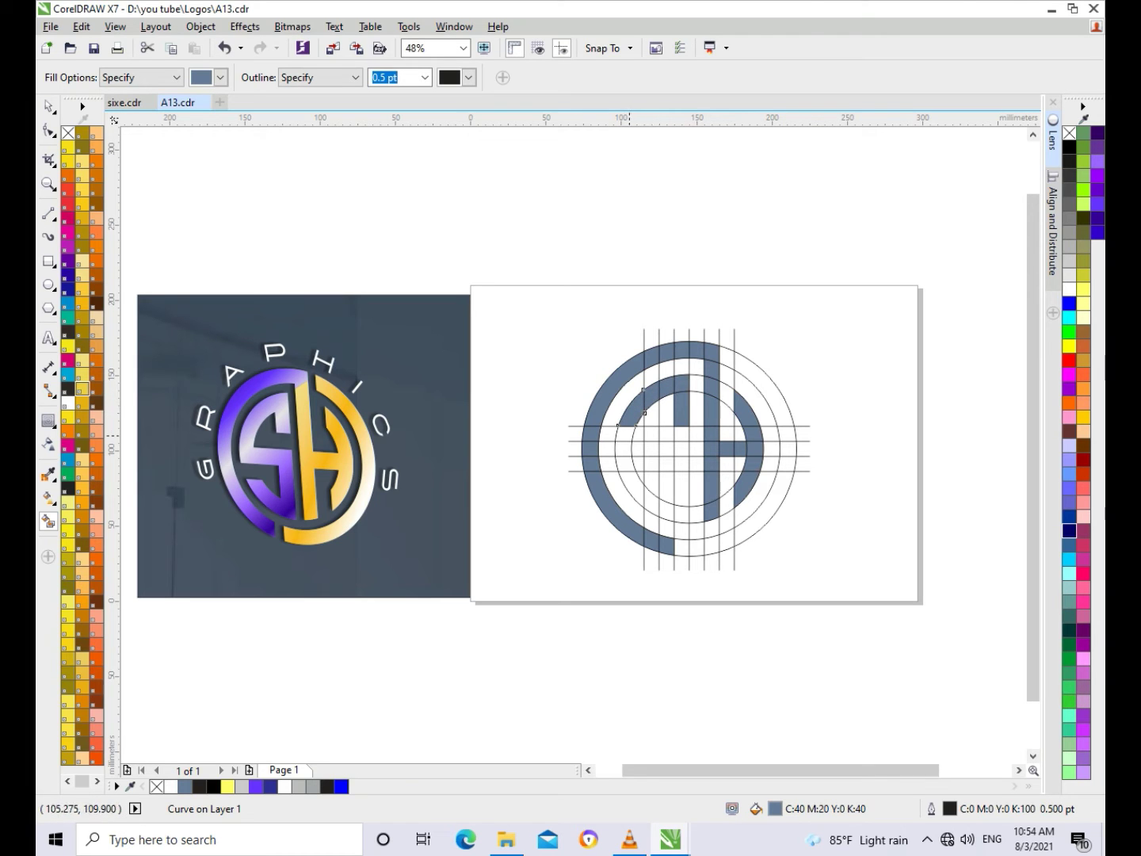
click(626, 433)
click(623, 449)
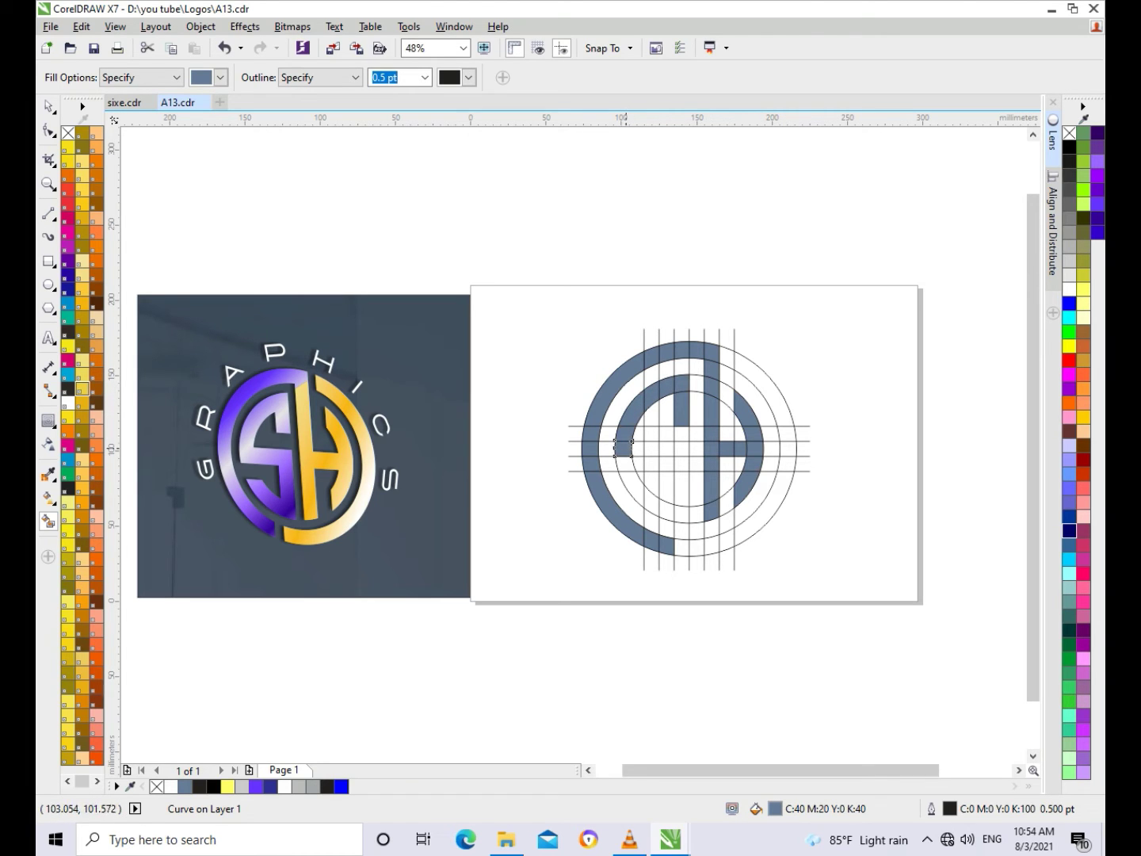
click(638, 448)
click(667, 449)
click(684, 464)
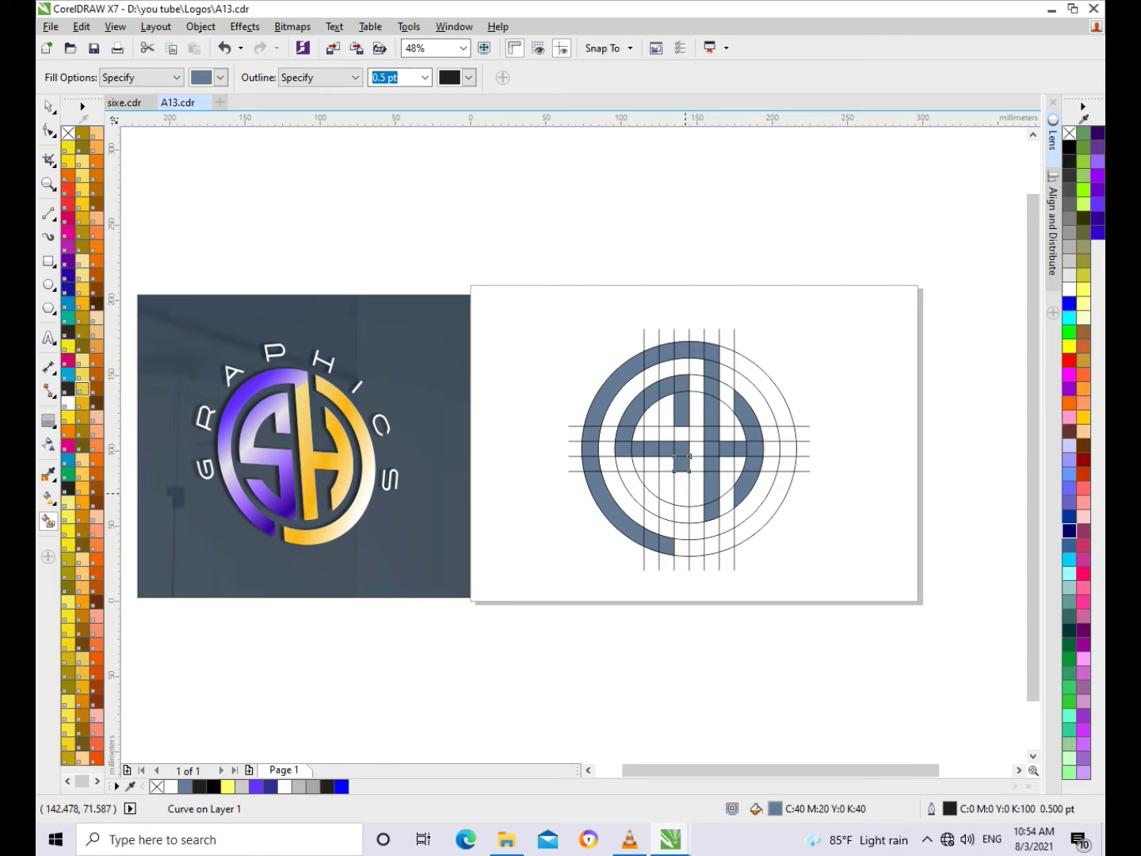
click(683, 487)
click(666, 511)
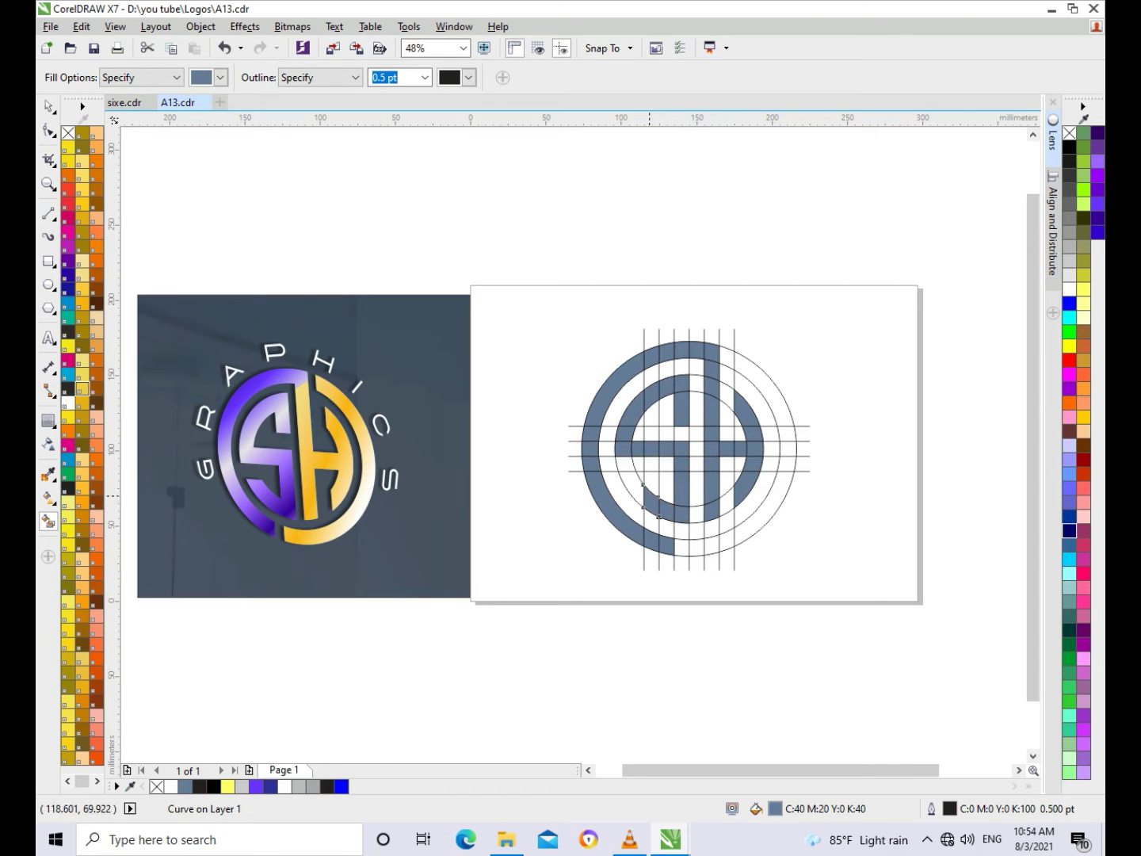
click(634, 482)
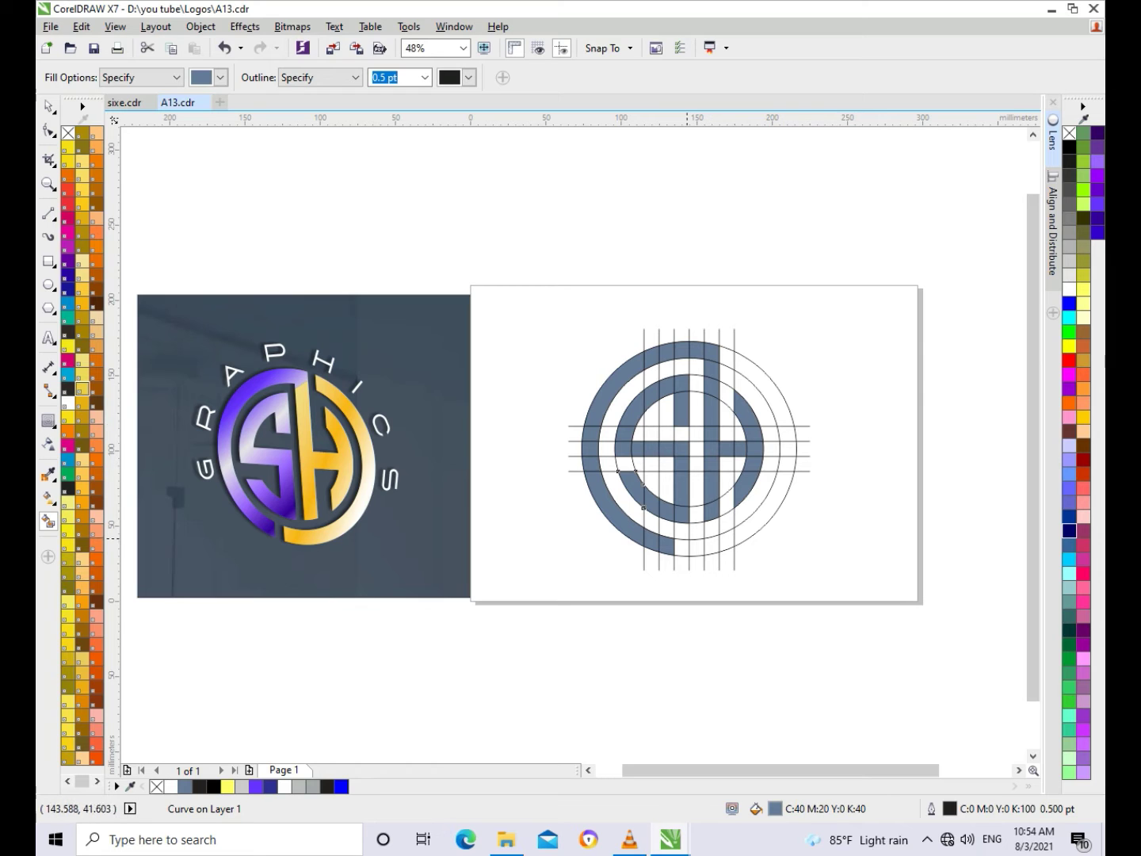
click(684, 545)
key(space)
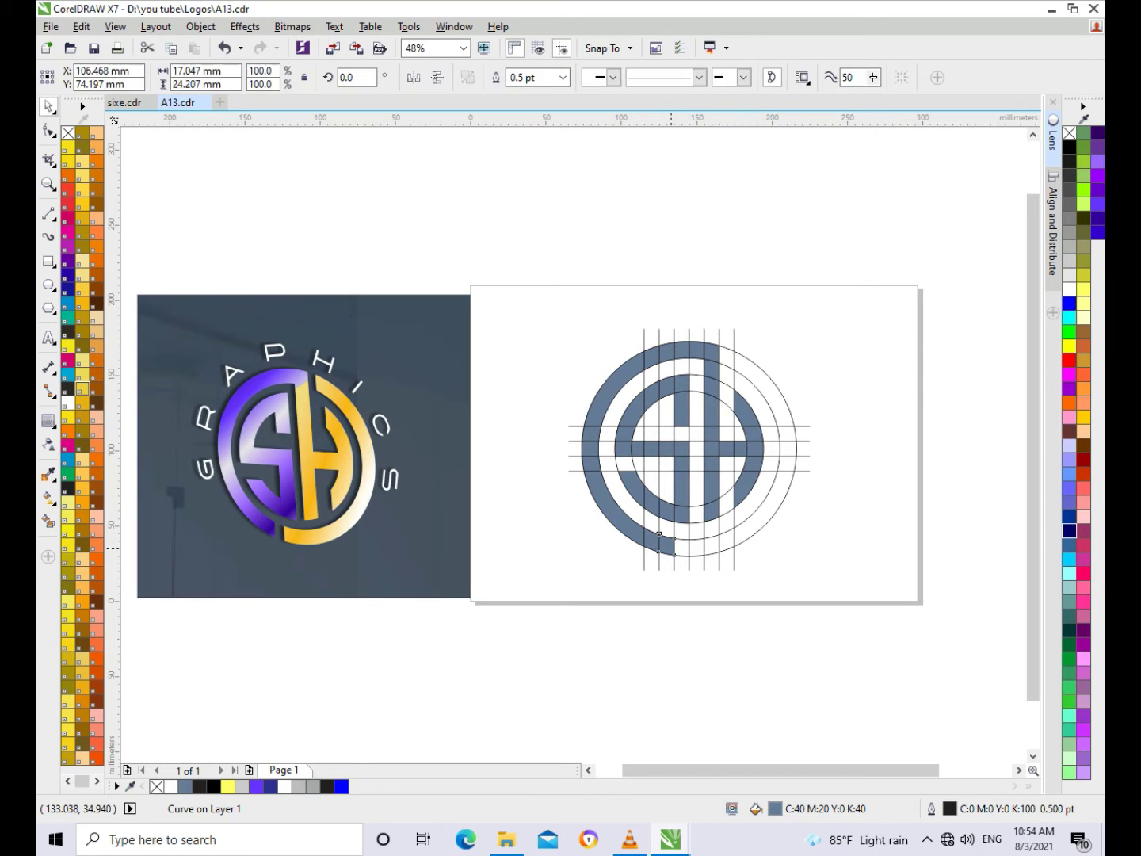
Delete the stray ring piece and Smart Fill the bottom and right outer-ring cells blue-grey.
key(Delete)
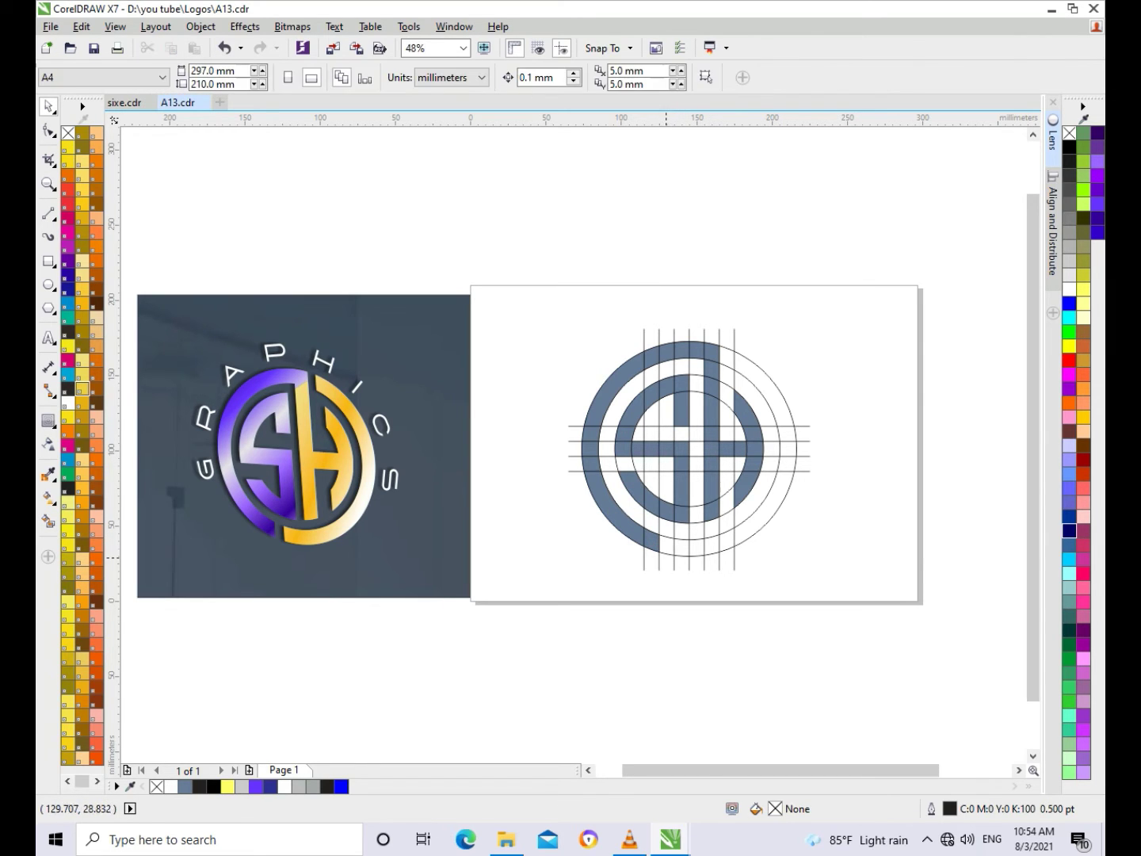
key(space)
click(690, 529)
click(696, 547)
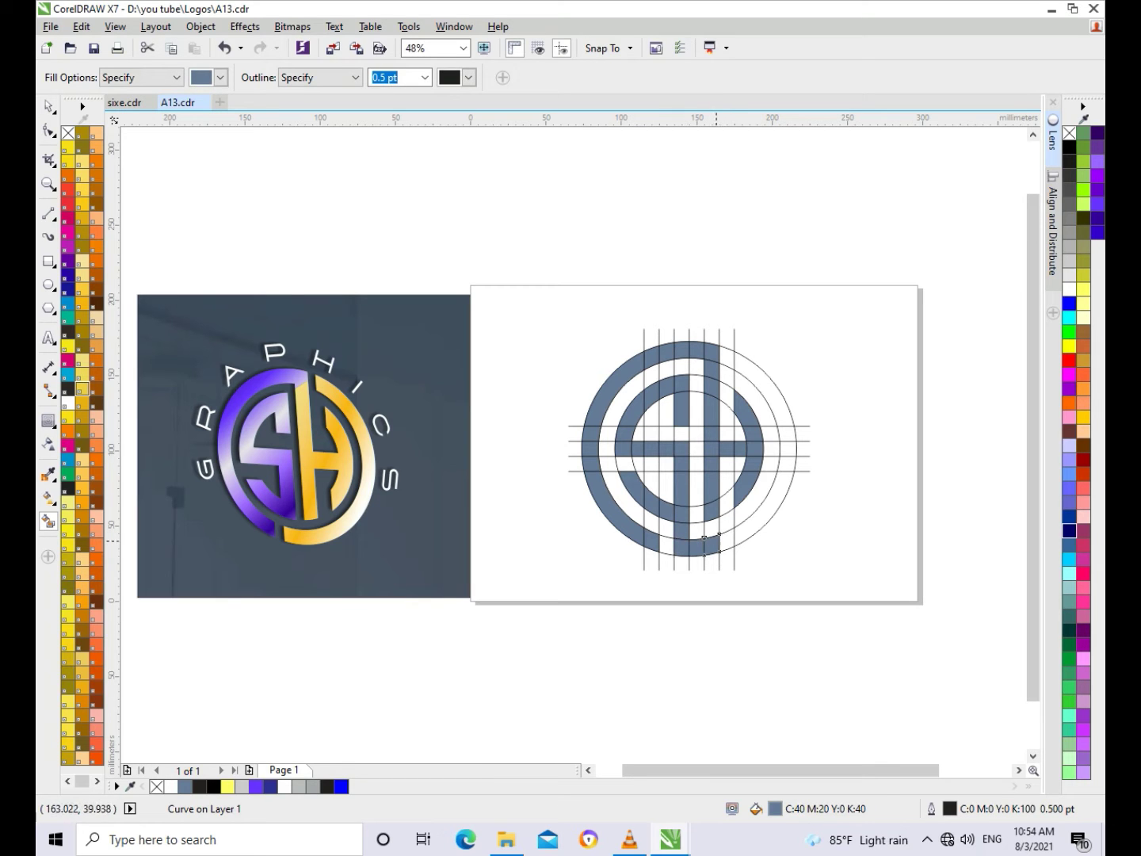
click(727, 541)
click(766, 519)
click(792, 463)
click(791, 434)
click(781, 405)
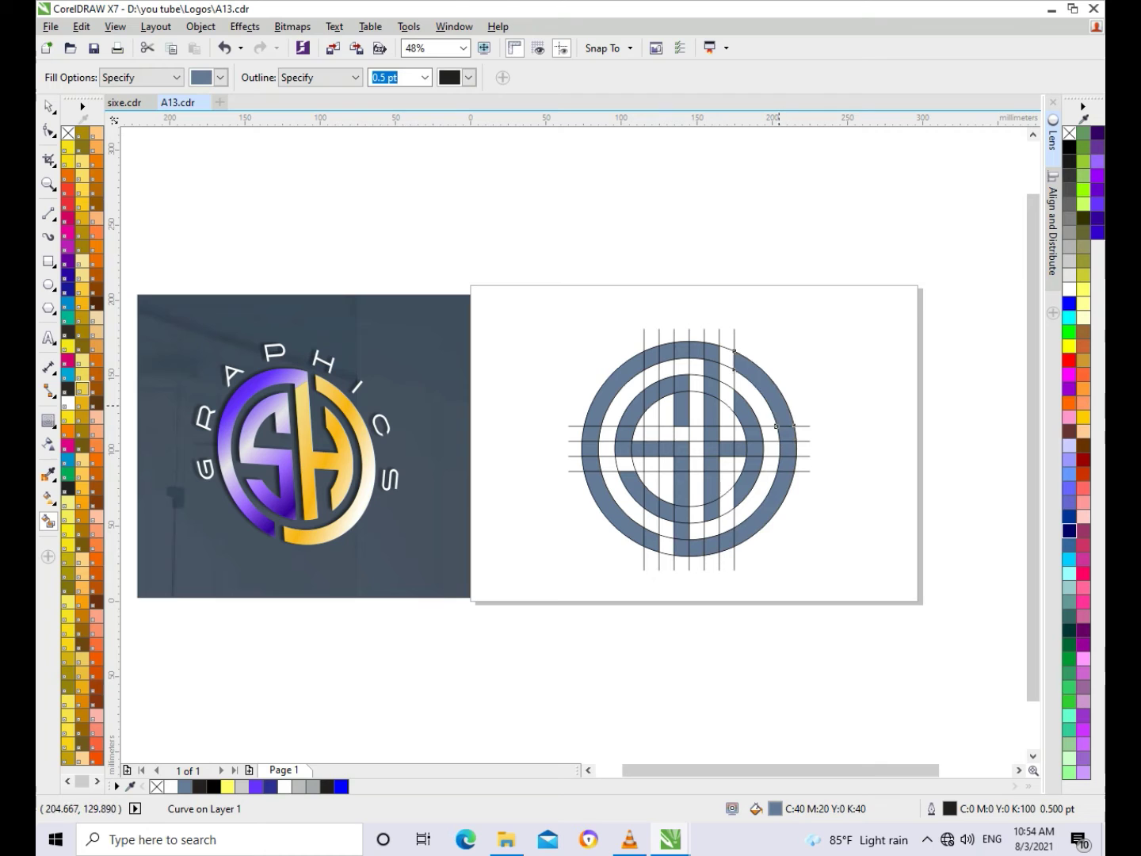
Delete the vertical construction lines one by one, from right to left.
key(space)
key(Escape)
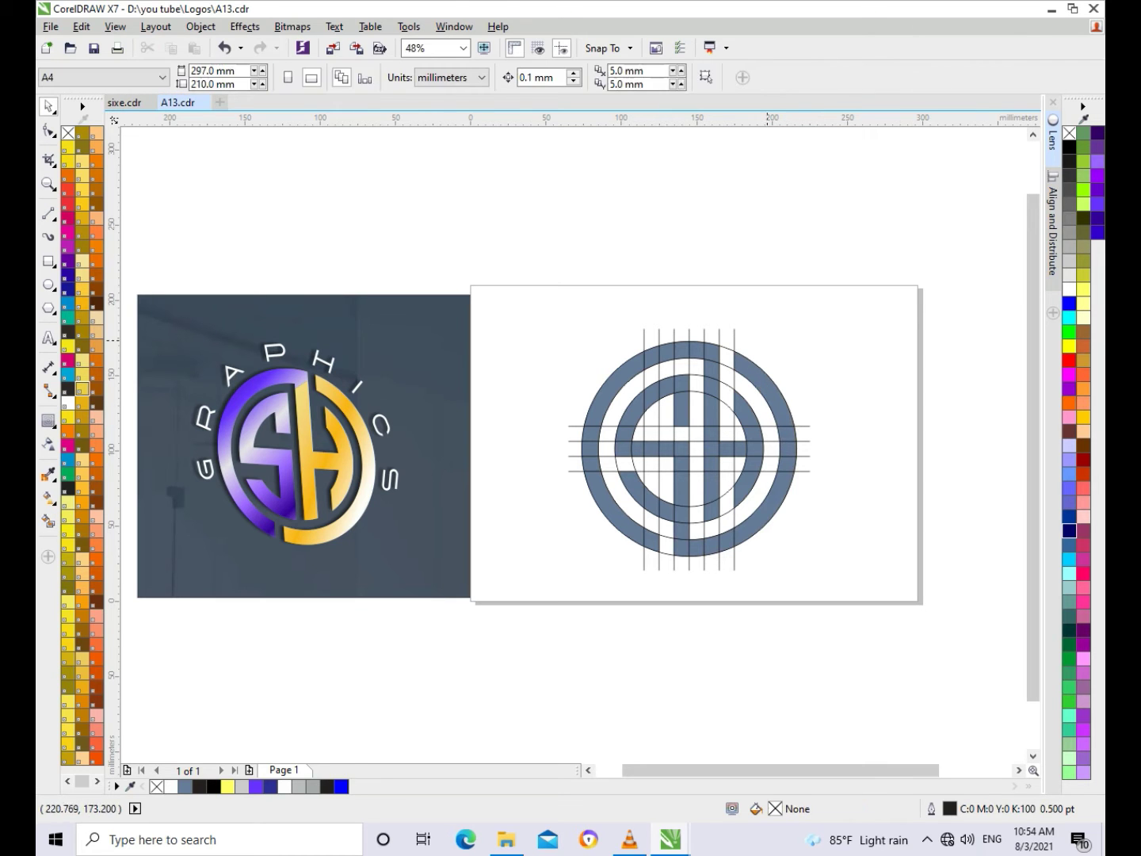
click(734, 332)
key(Delete)
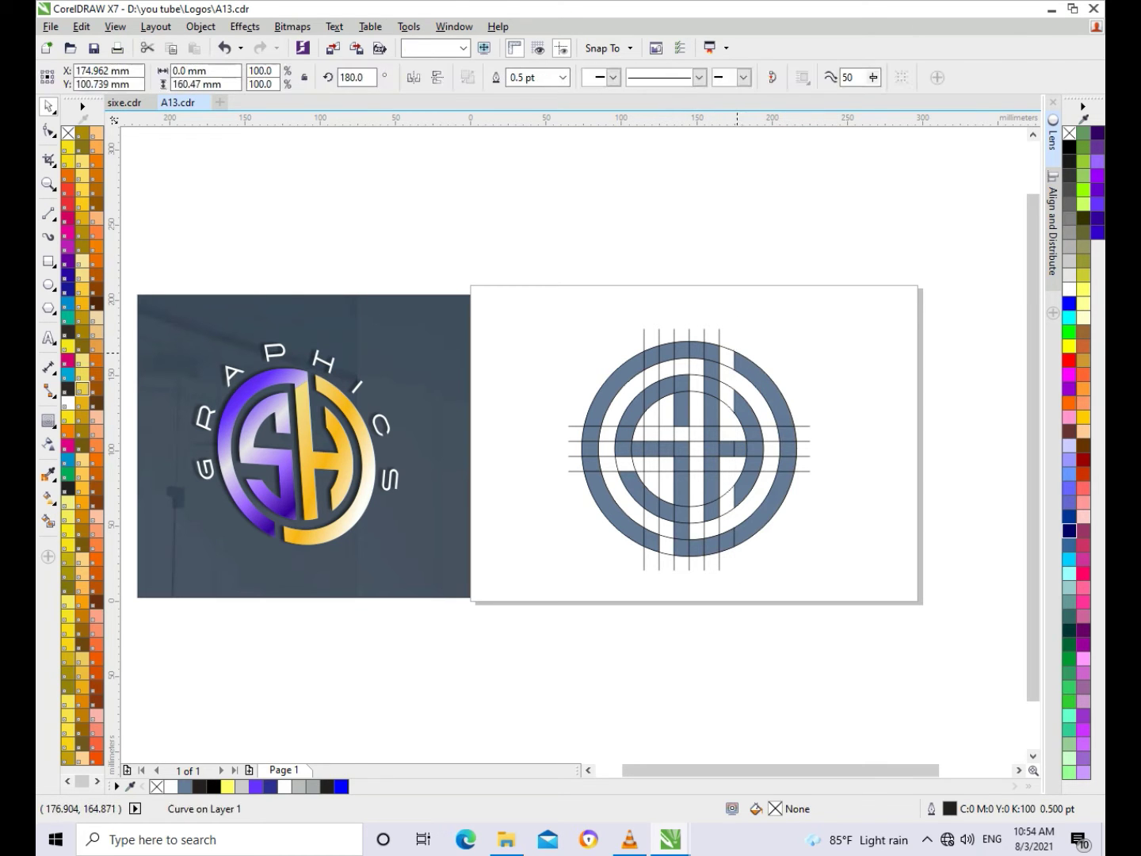
click(720, 336)
key(Delete)
key(Delete)
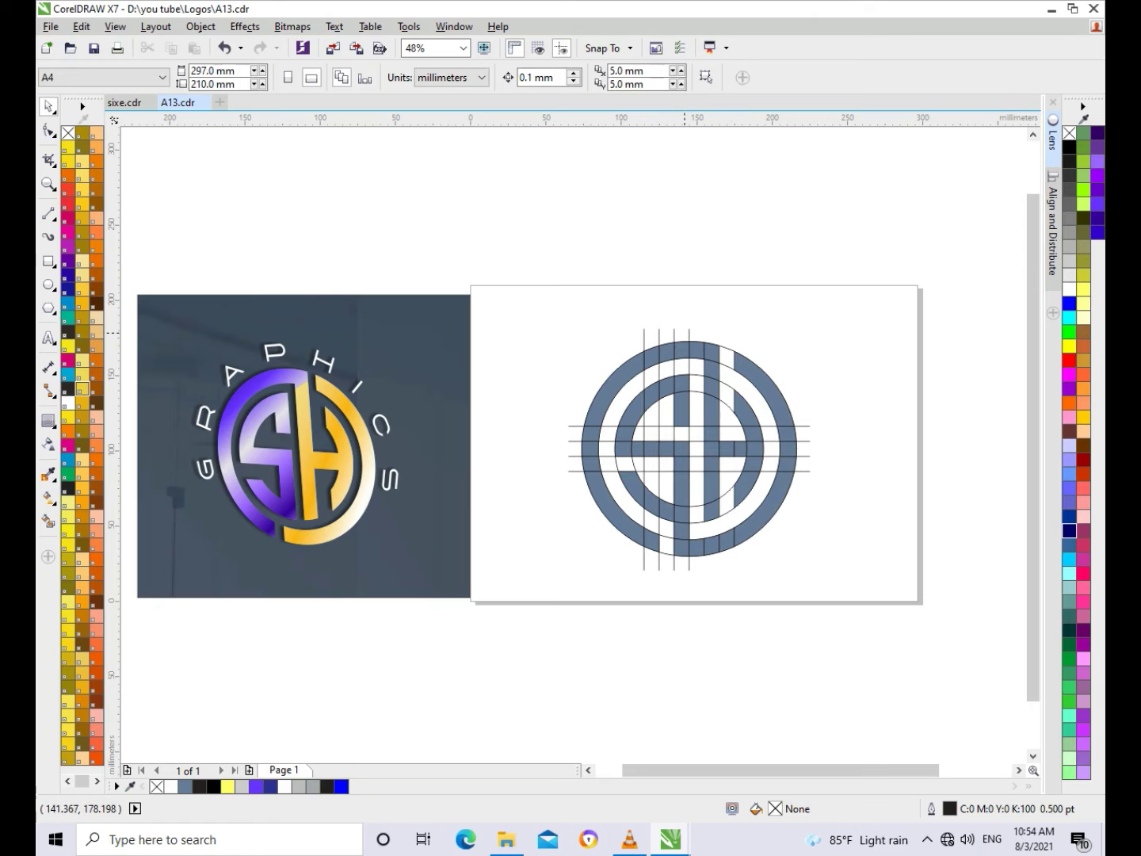
click(690, 332)
key(Delete)
click(674, 333)
key(Delete)
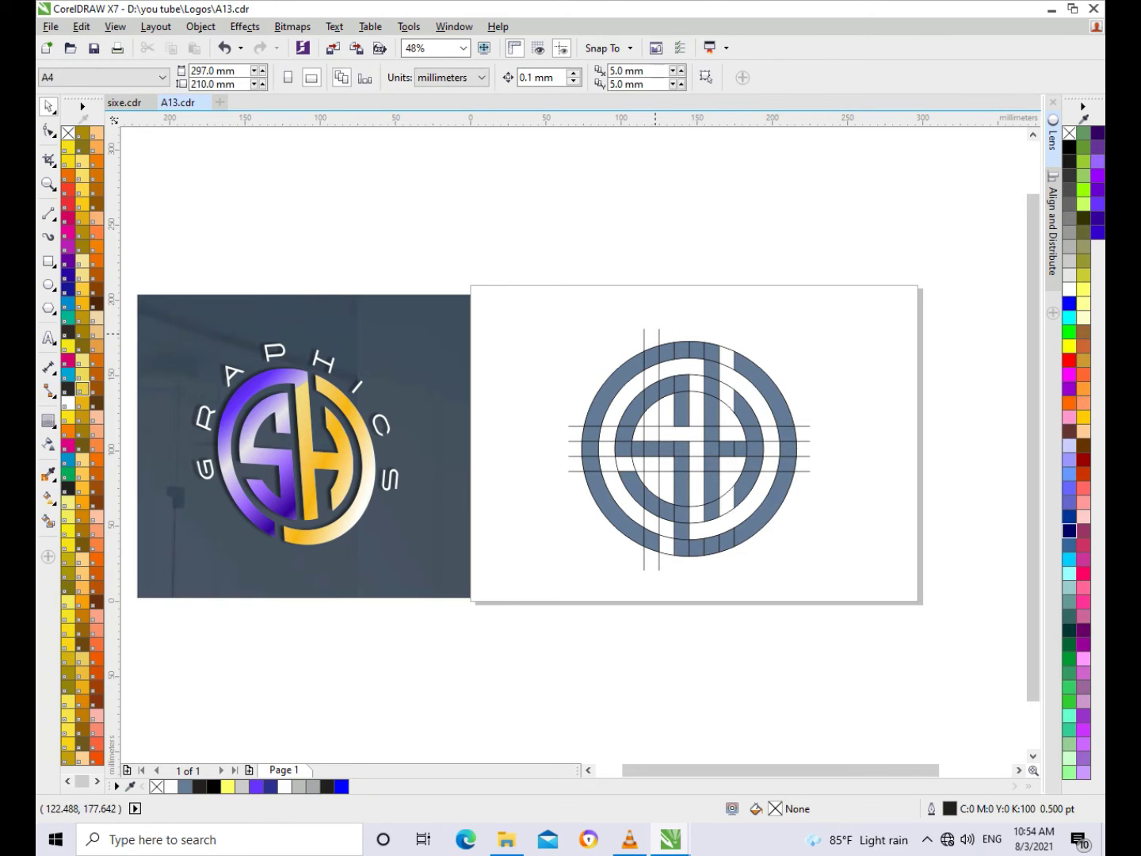
key(Delete)
click(644, 333)
Delete three horizontal construction lines on the right side.
key(Delete)
click(803, 425)
key(Delete)
click(802, 440)
key(Delete)
click(803, 456)
key(Delete)
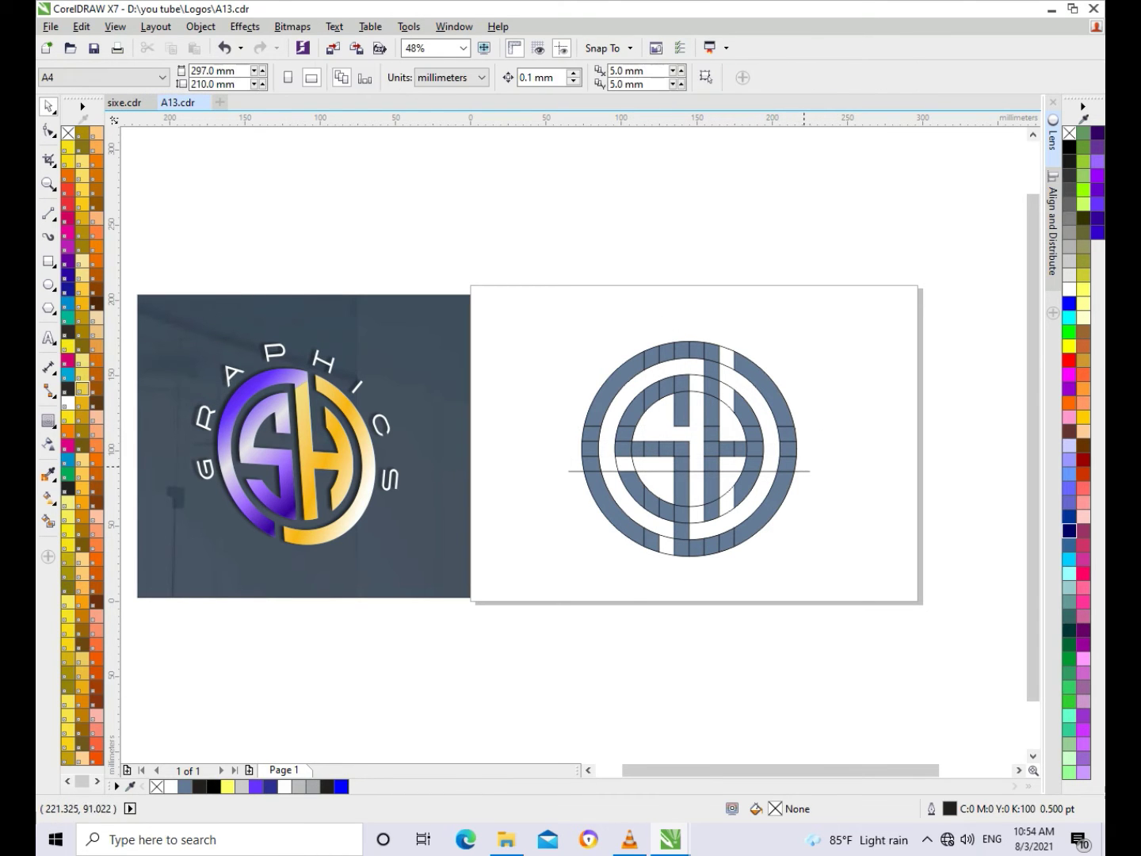
key(Delete)
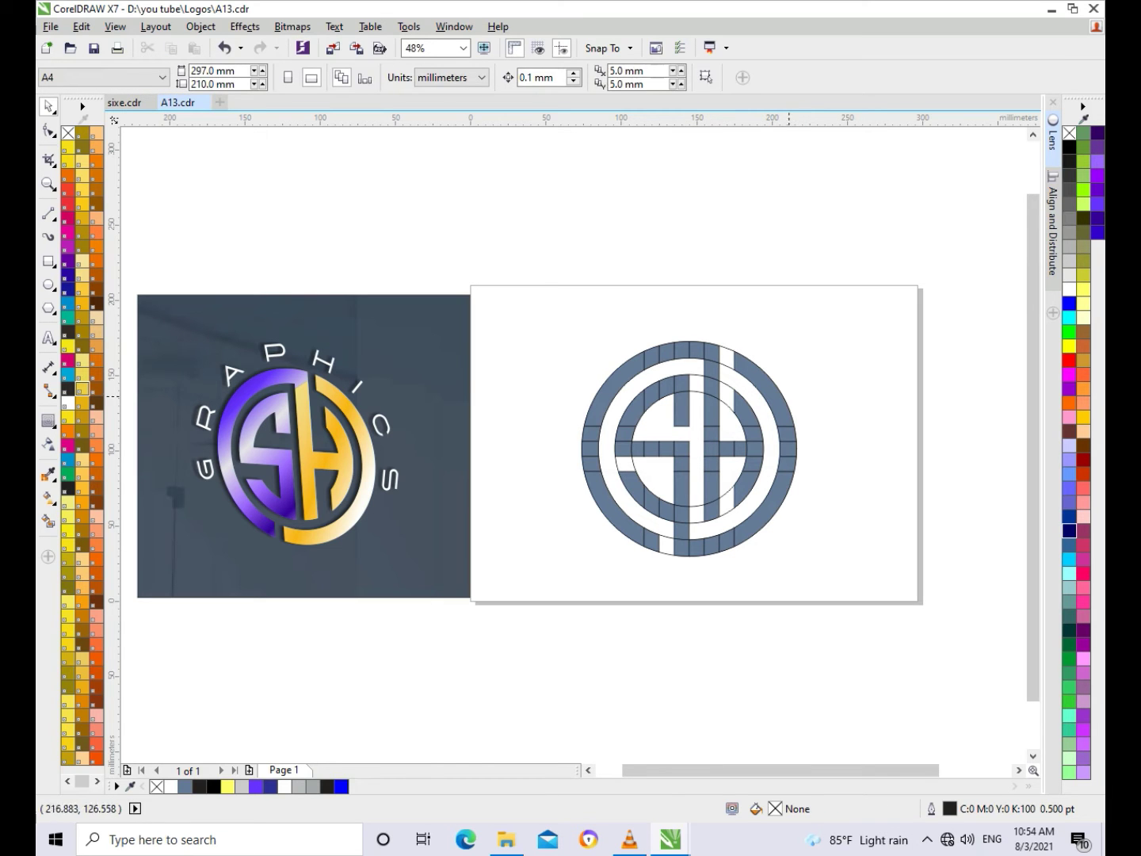
Zoom onto the logo and weld the right-side ring pieces into one shape.
key(z)
drag(556, 316, 866, 650)
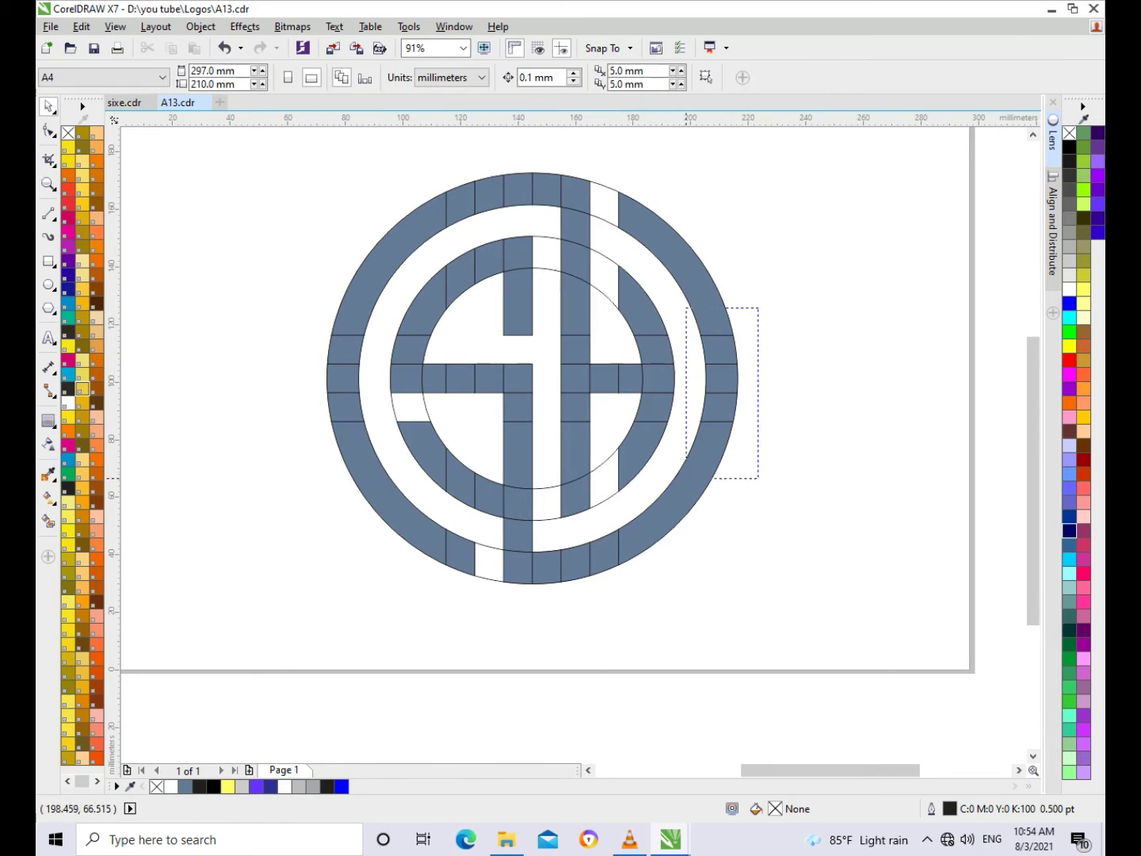
drag(726, 414, 688, 455)
shift+click(682, 262)
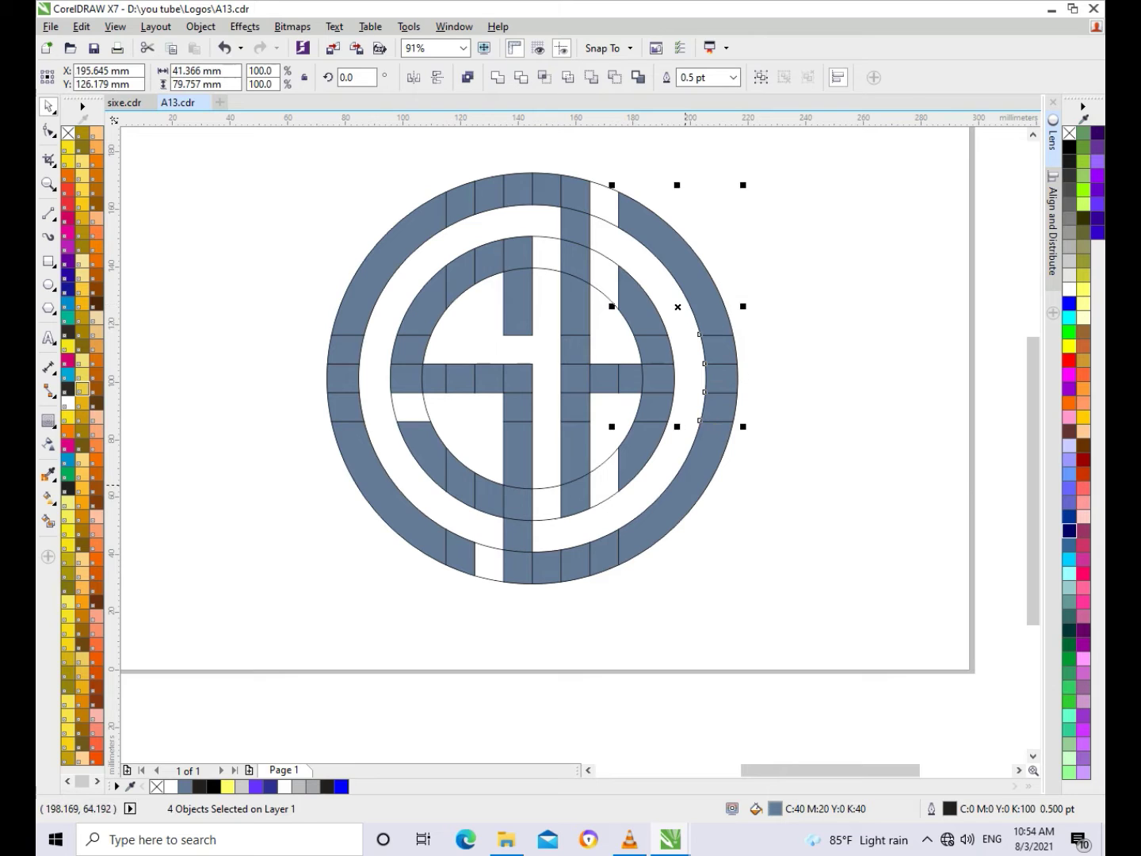
shift+click(686, 484)
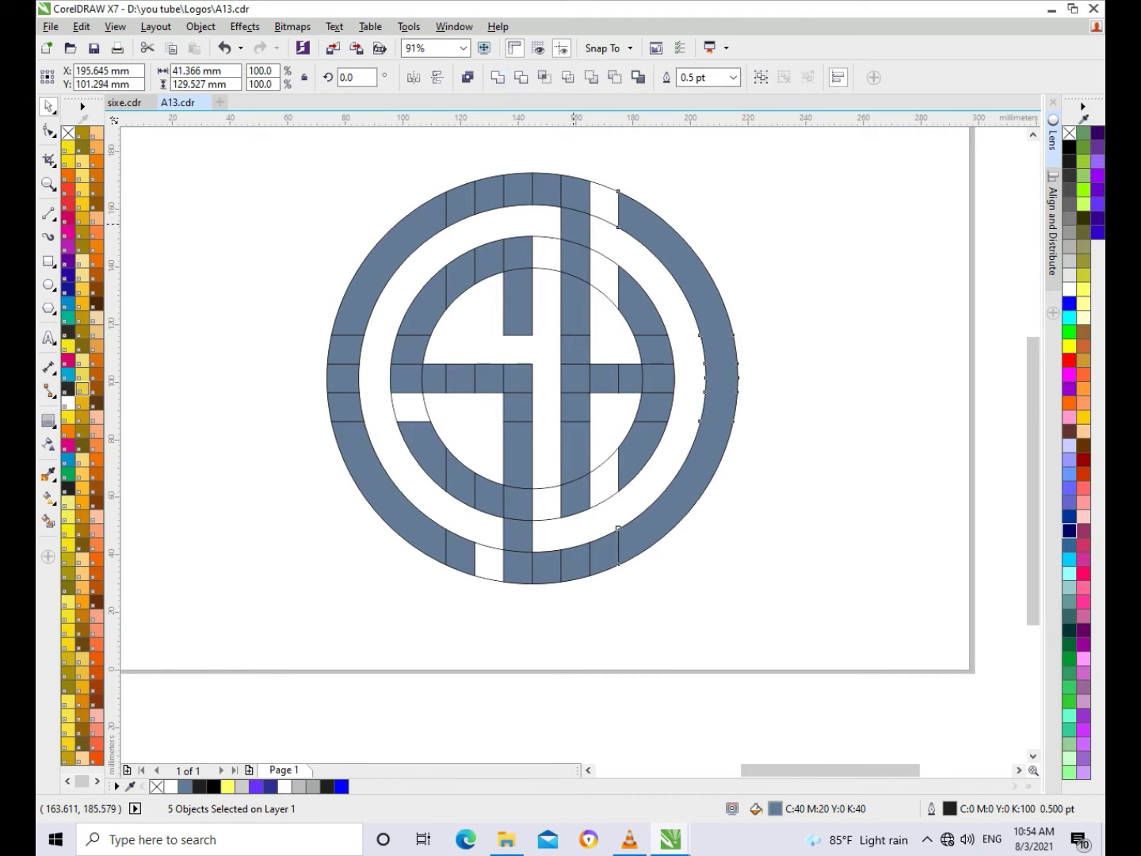
key(ctrl+l)
mouse_move(573, 611)
mouse_down()
mouse_move(510, 571)
mouse_move(637, 516)
mouse_up()
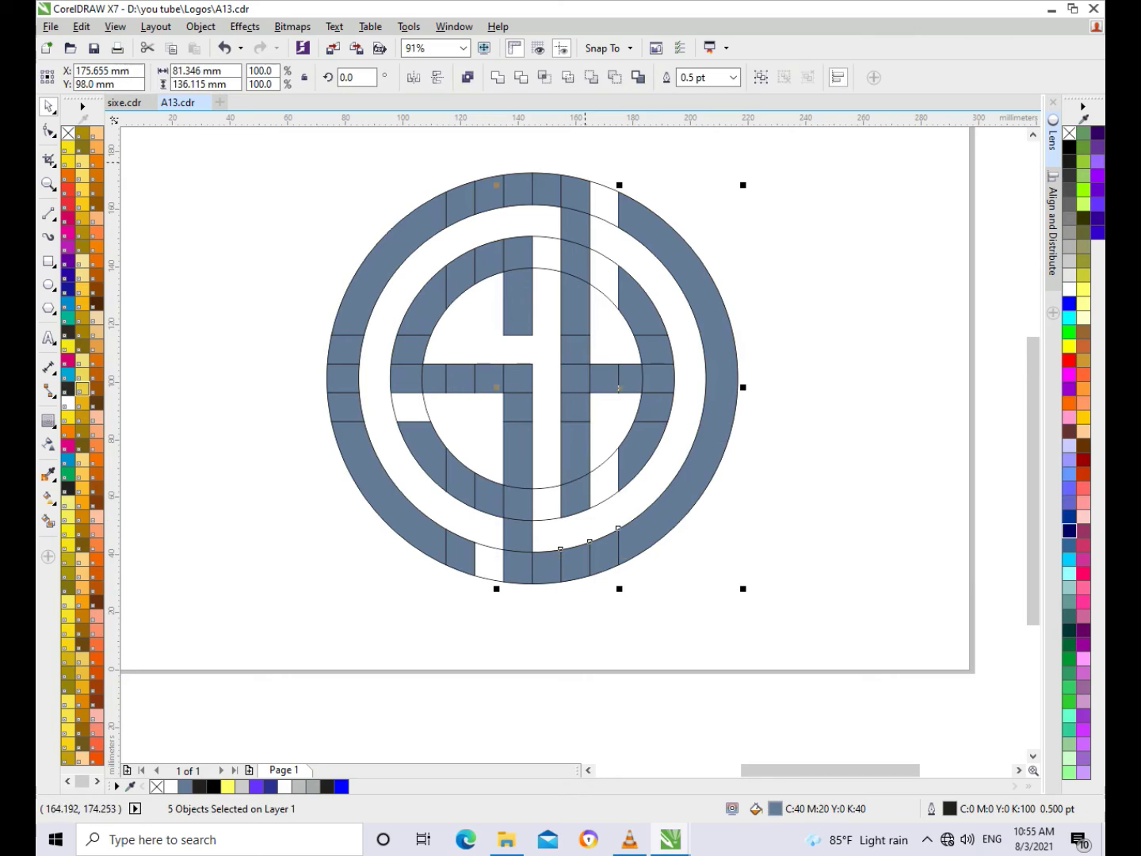
key(ctrl+l)
key(Escape)
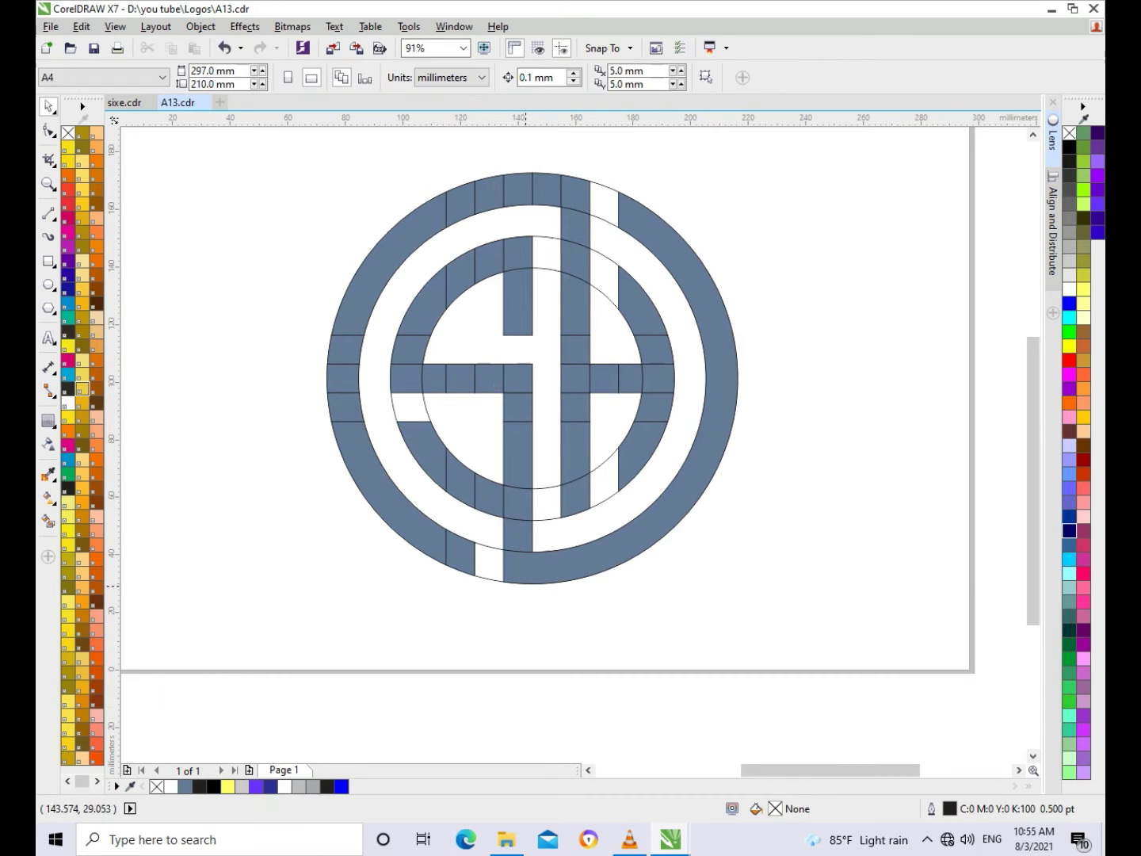
Weld the lower-left ring pieces, then the seven lower monogram pieces, into single curves.
mouse_move(382, 410)
mouse_down()
mouse_move(503, 521)
mouse_move(543, 540)
mouse_up()
shift+click(531, 536)
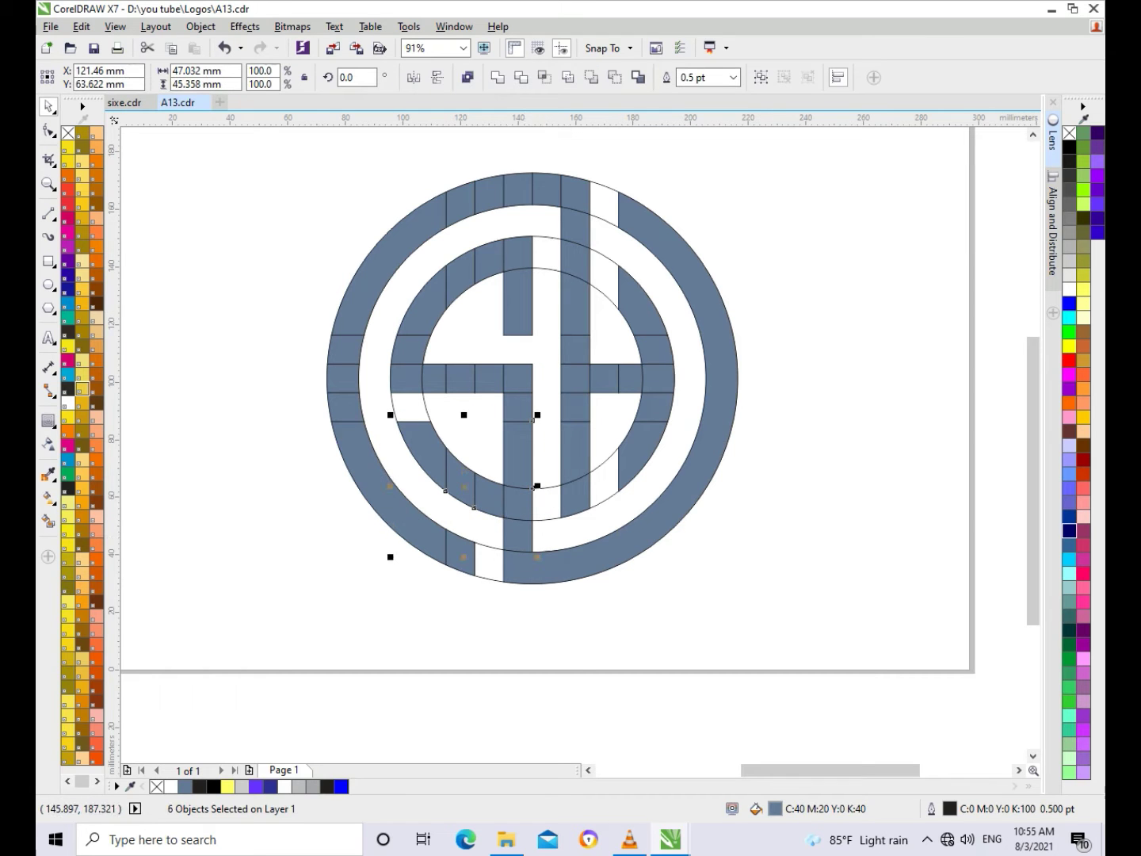
key(ctrl+l)
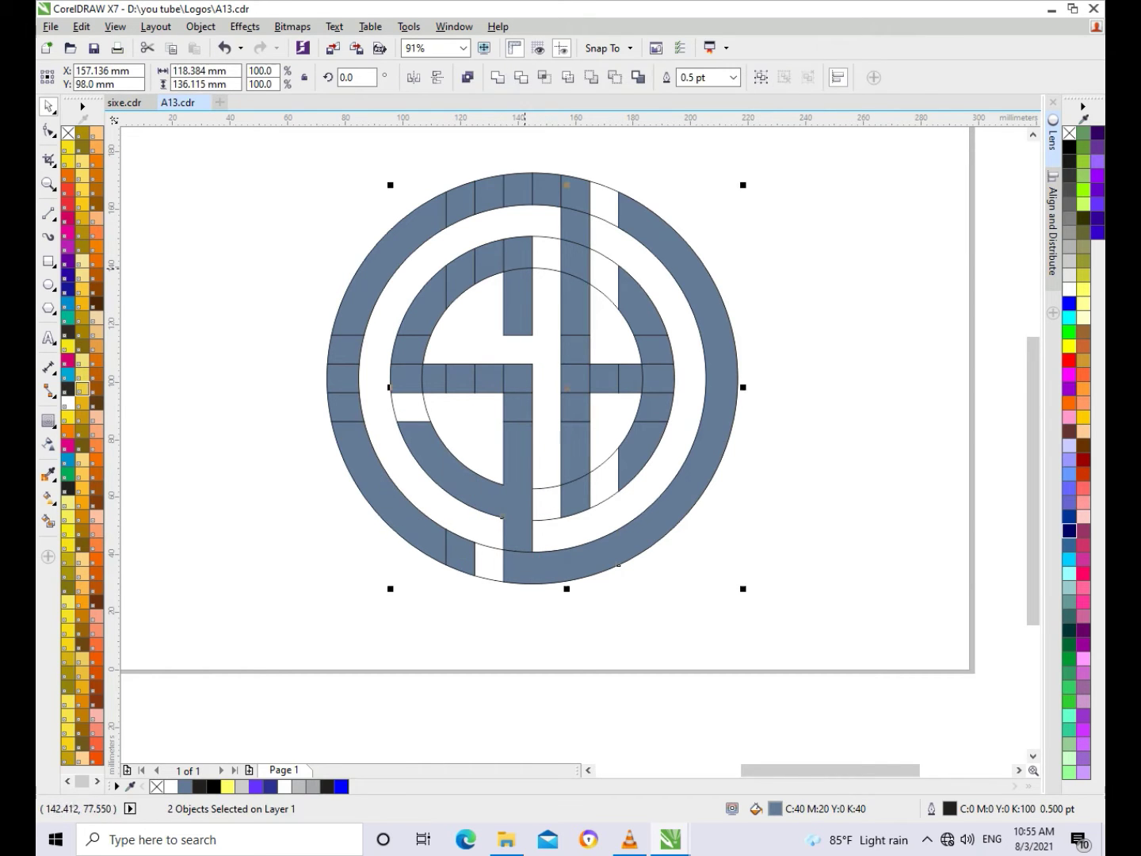
drag(382, 351, 542, 419)
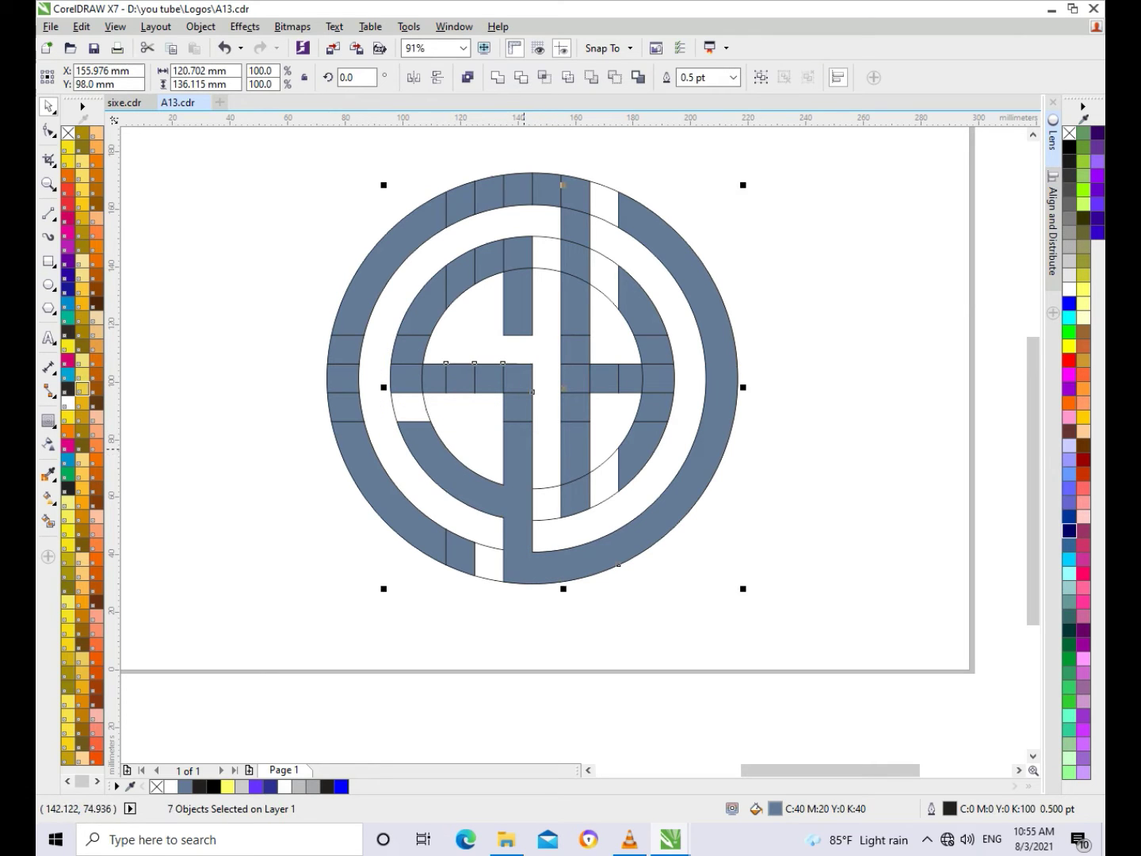
key(ctrl+l)
Select the S pieces in the upper-left inner area, adding three more pieces.
drag(438, 239, 536, 334)
key(ctrl+k)
shift+click(436, 309)
shift+click(418, 344)
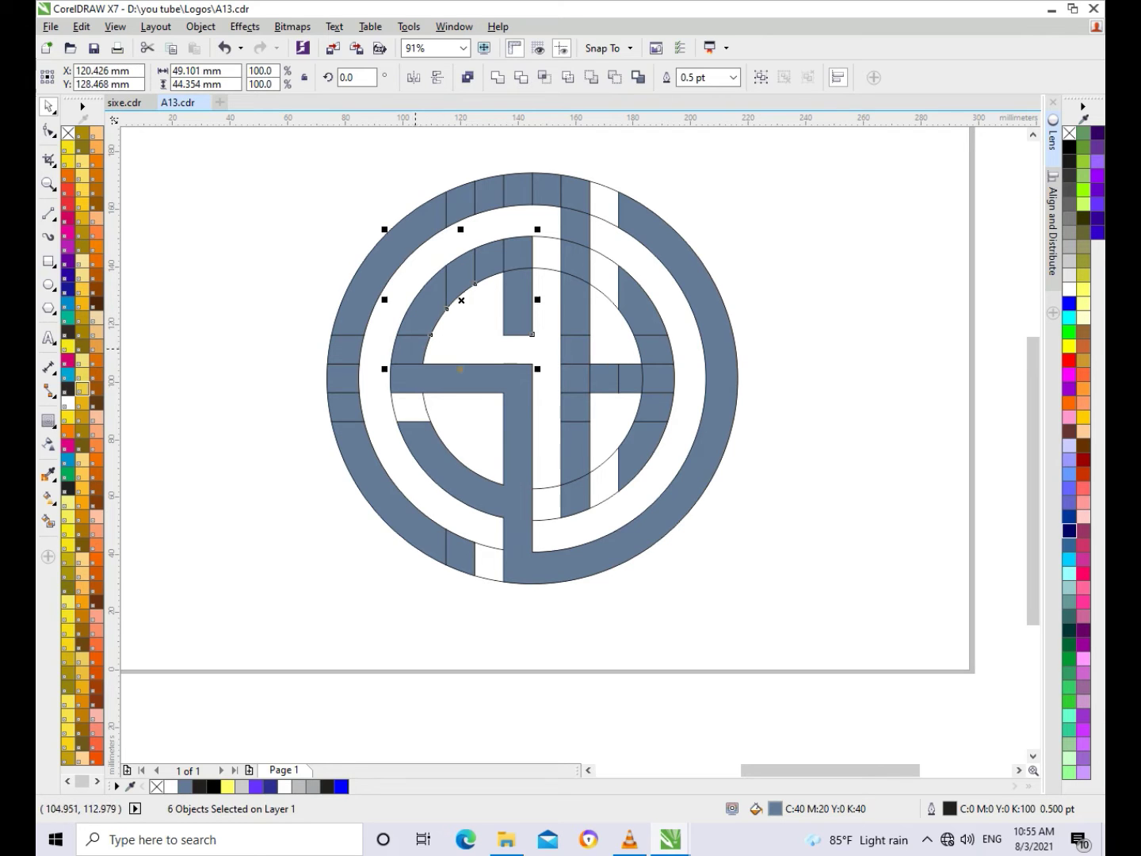
shift+click(418, 219)
Weld the S pieces into one curve, then weld the H pieces.
key(ctrl+l)
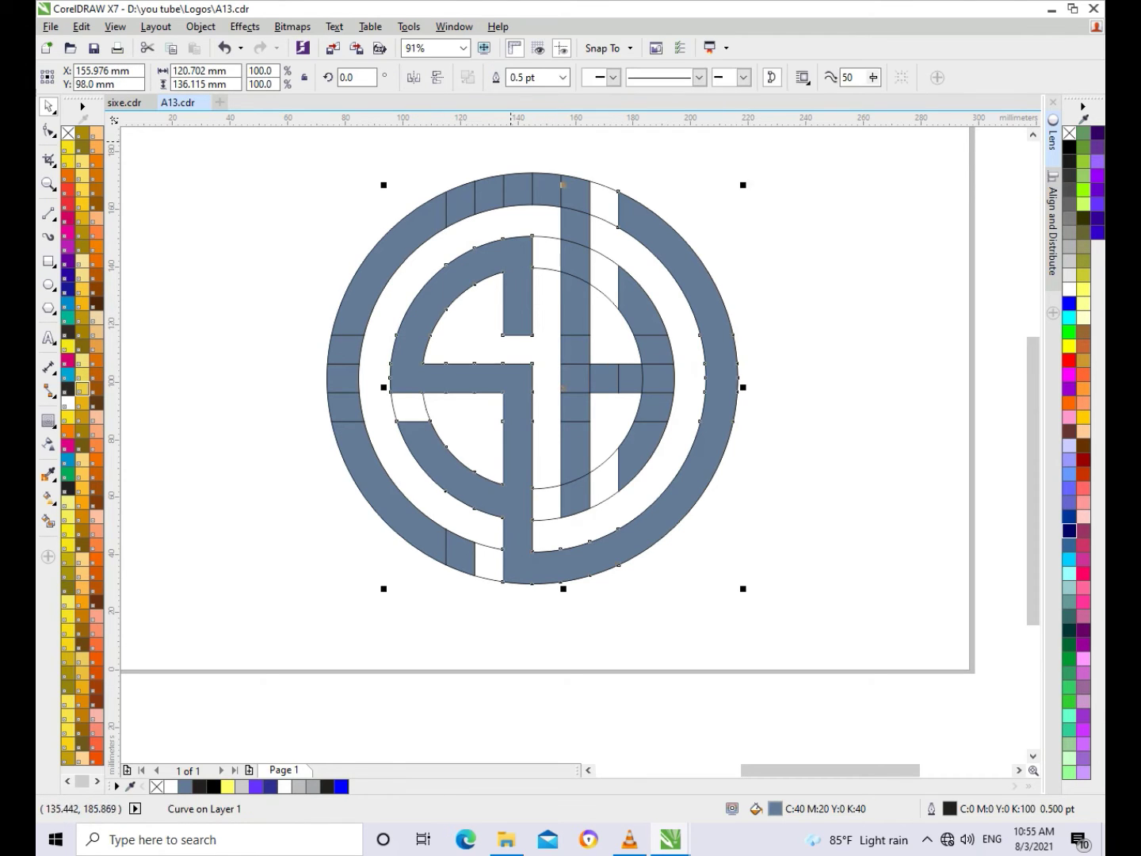
key(Escape)
drag(548, 226, 680, 525)
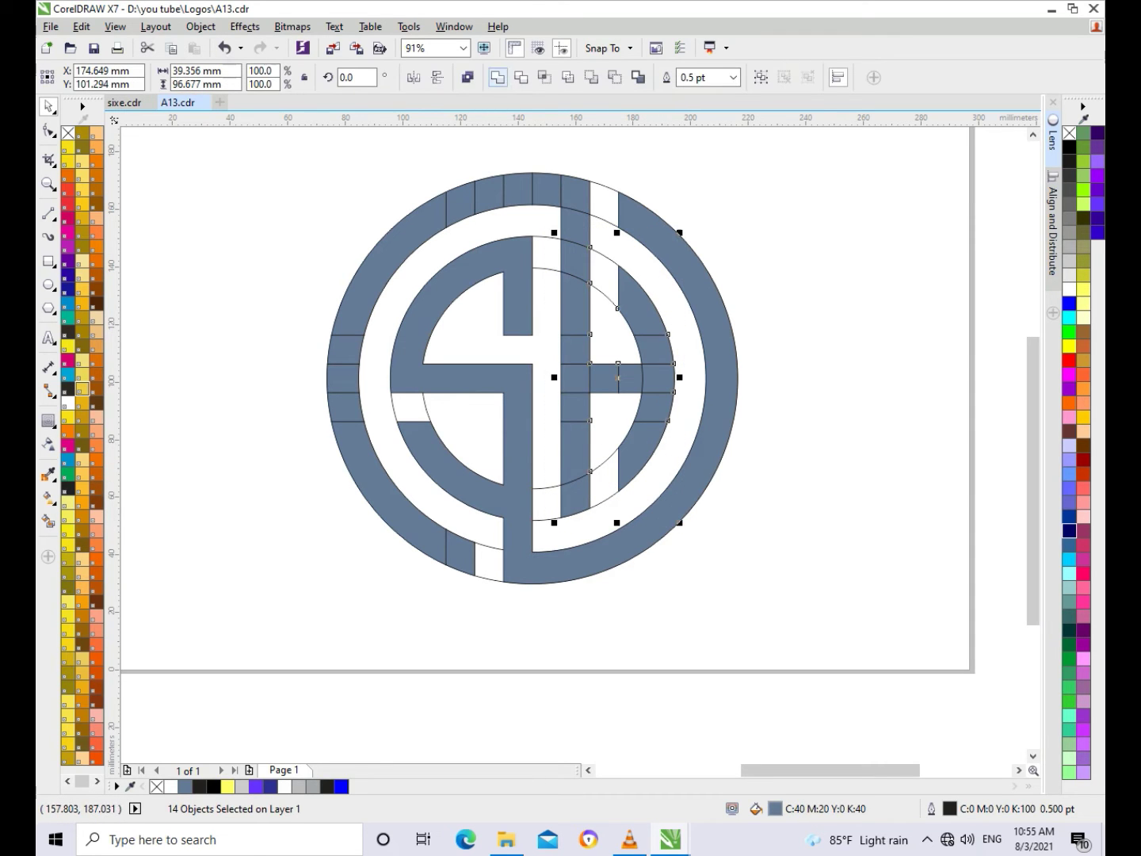
click(498, 77)
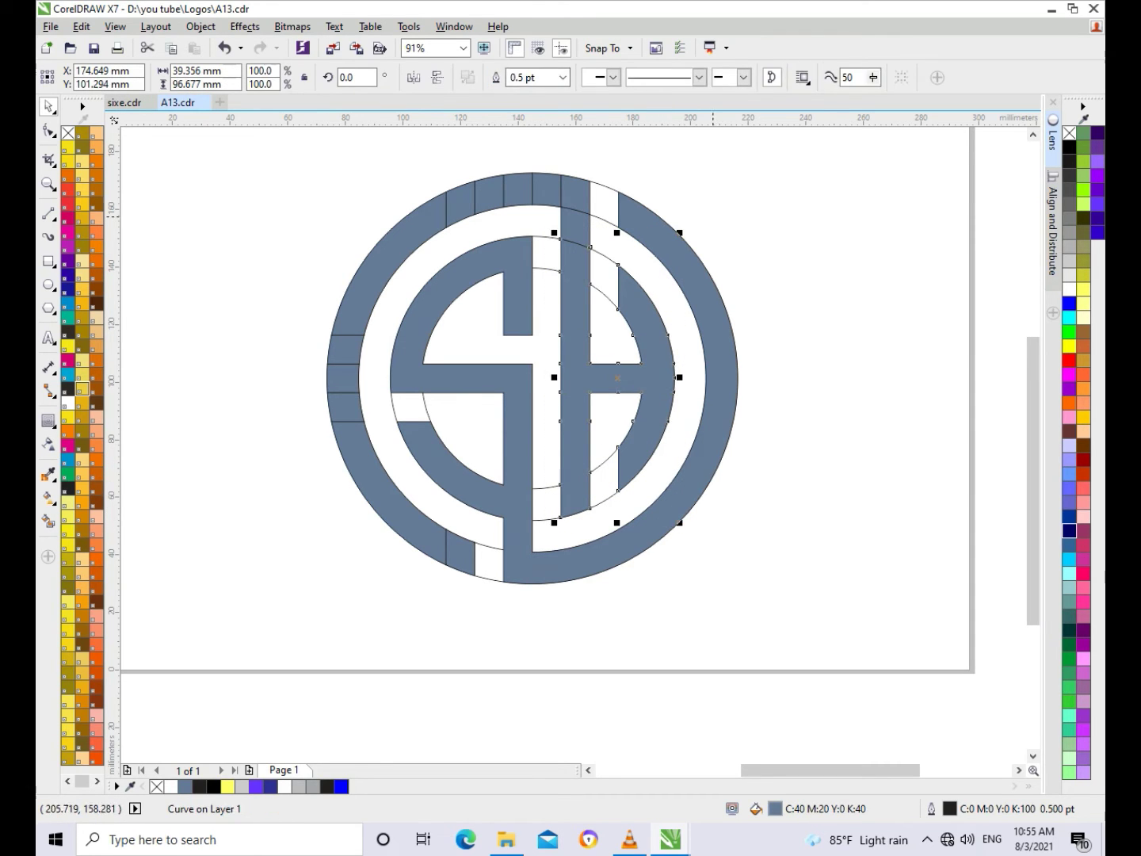
click(714, 215)
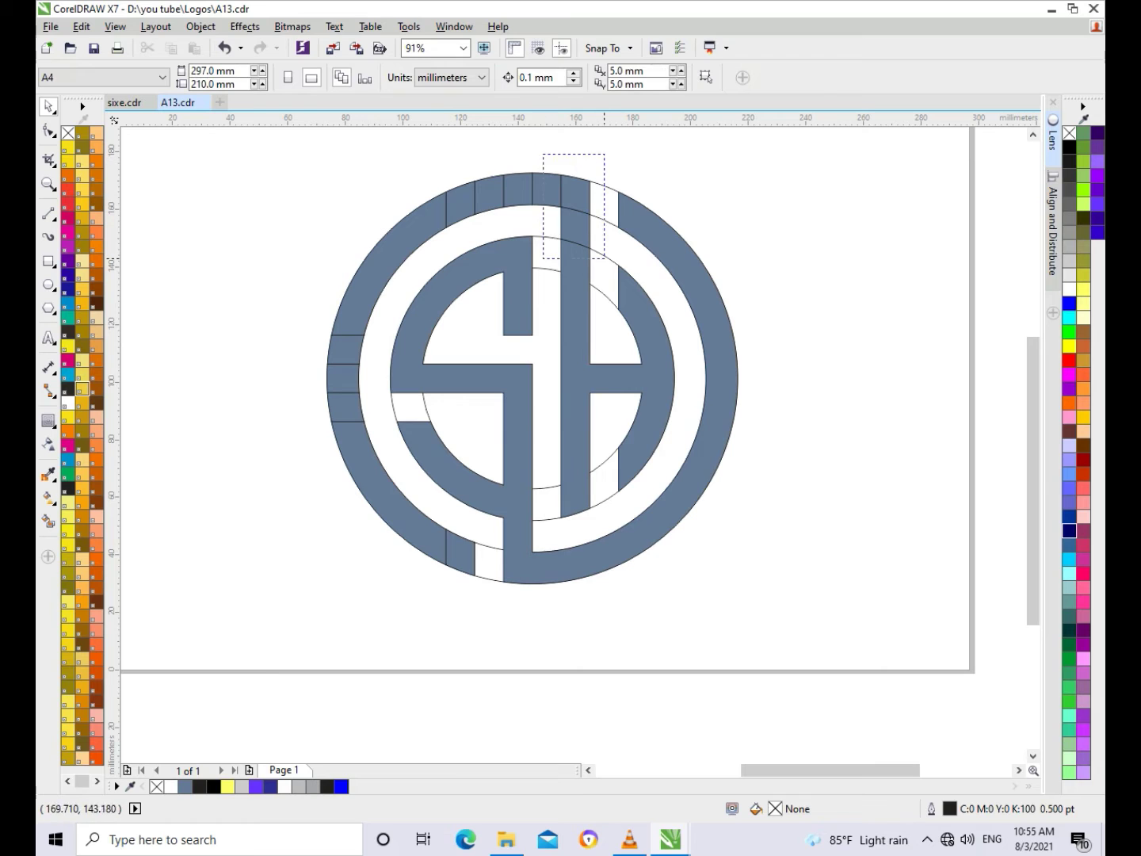
Weld the top outer-ring pieces into one continuous curve.
drag(544, 154, 601, 258)
shift+click(529, 189)
shift+click(490, 194)
shift+click(453, 199)
shift+click(424, 224)
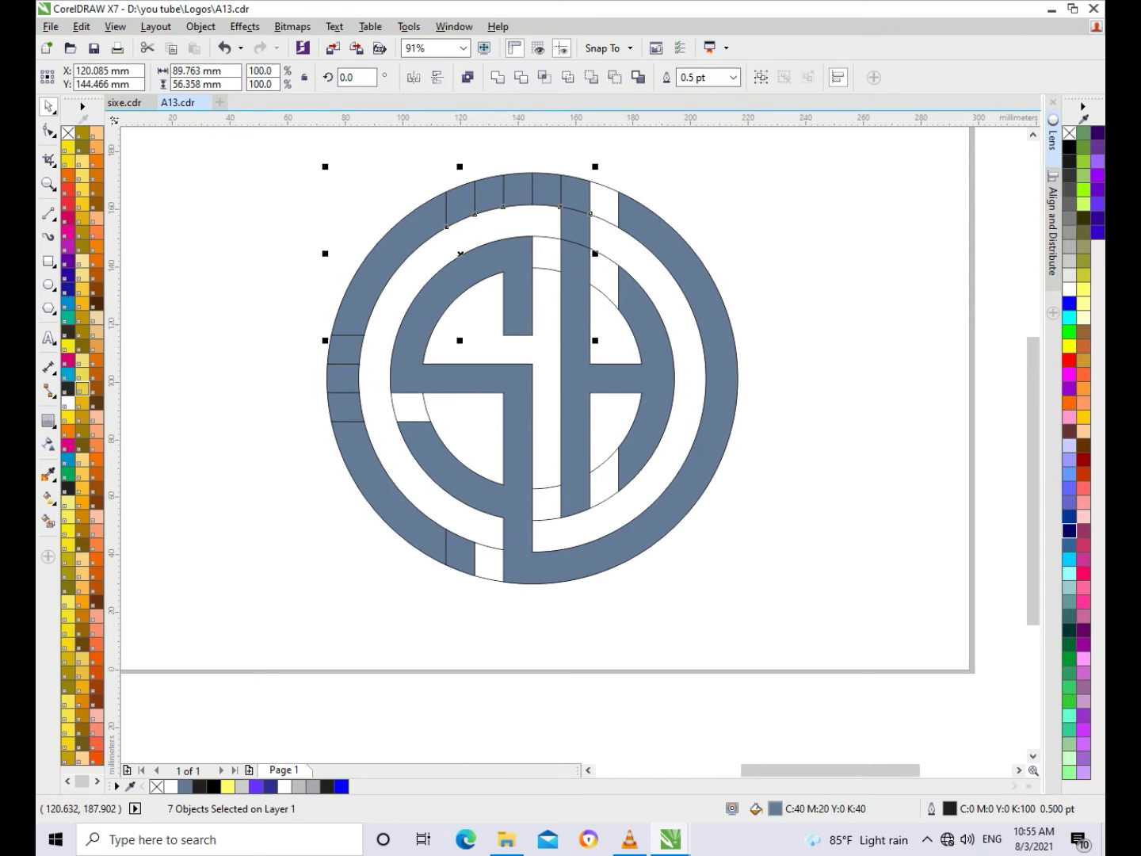
click(498, 77)
click(300, 252)
Weld the left outer-ring segments and the lower piece into one curve.
drag(300, 300, 453, 573)
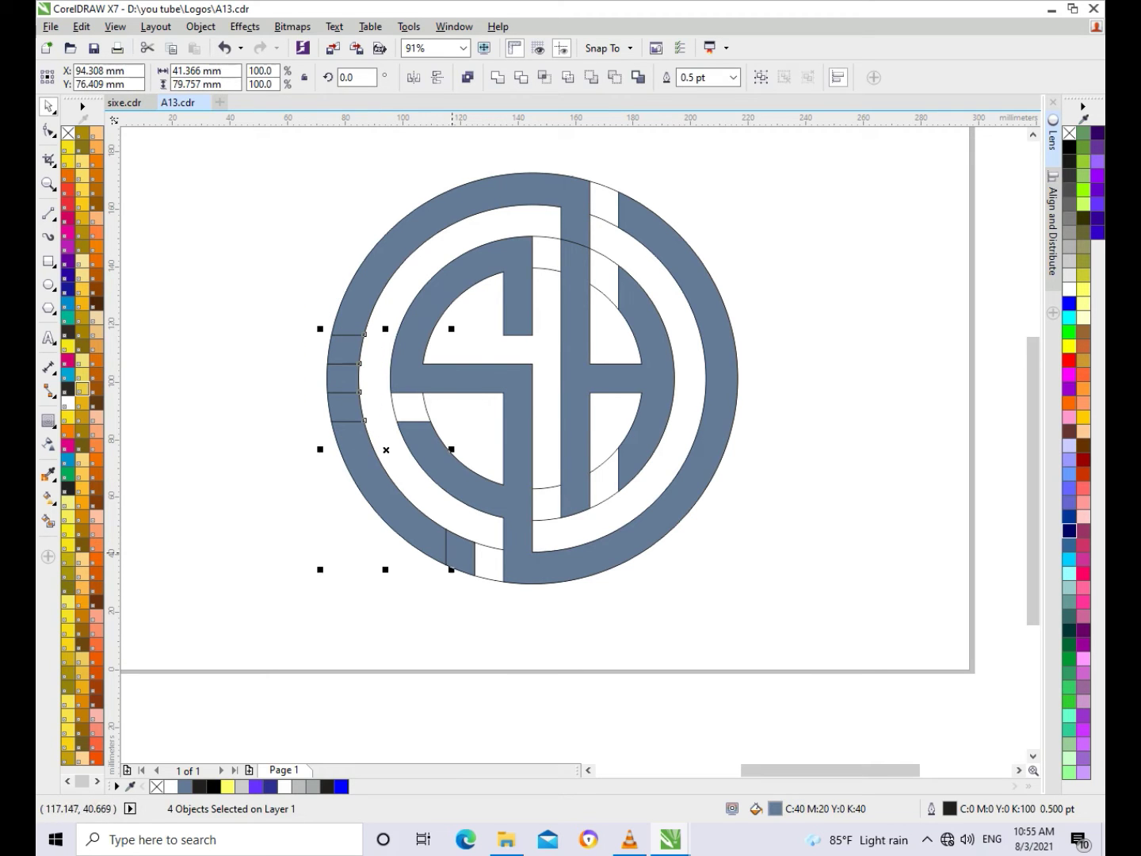
shift+click(453, 552)
click(498, 76)
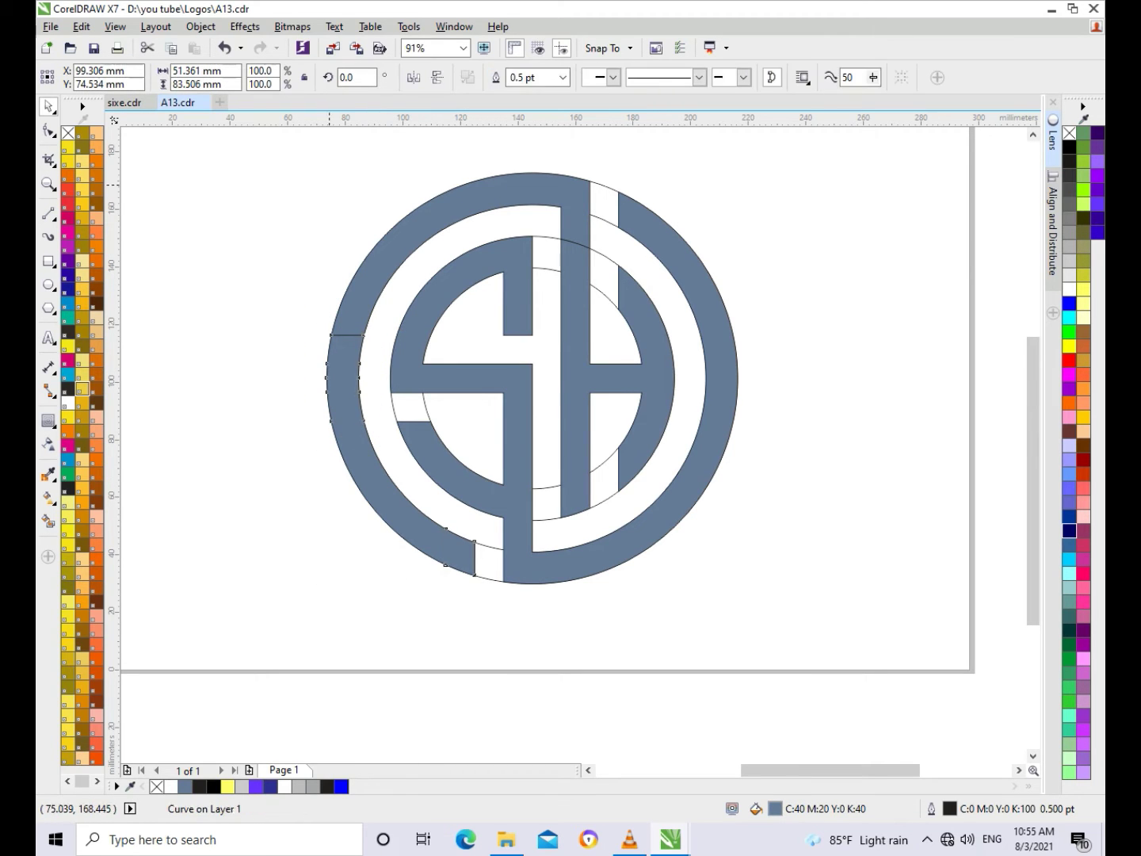
click(329, 185)
key(Tab)
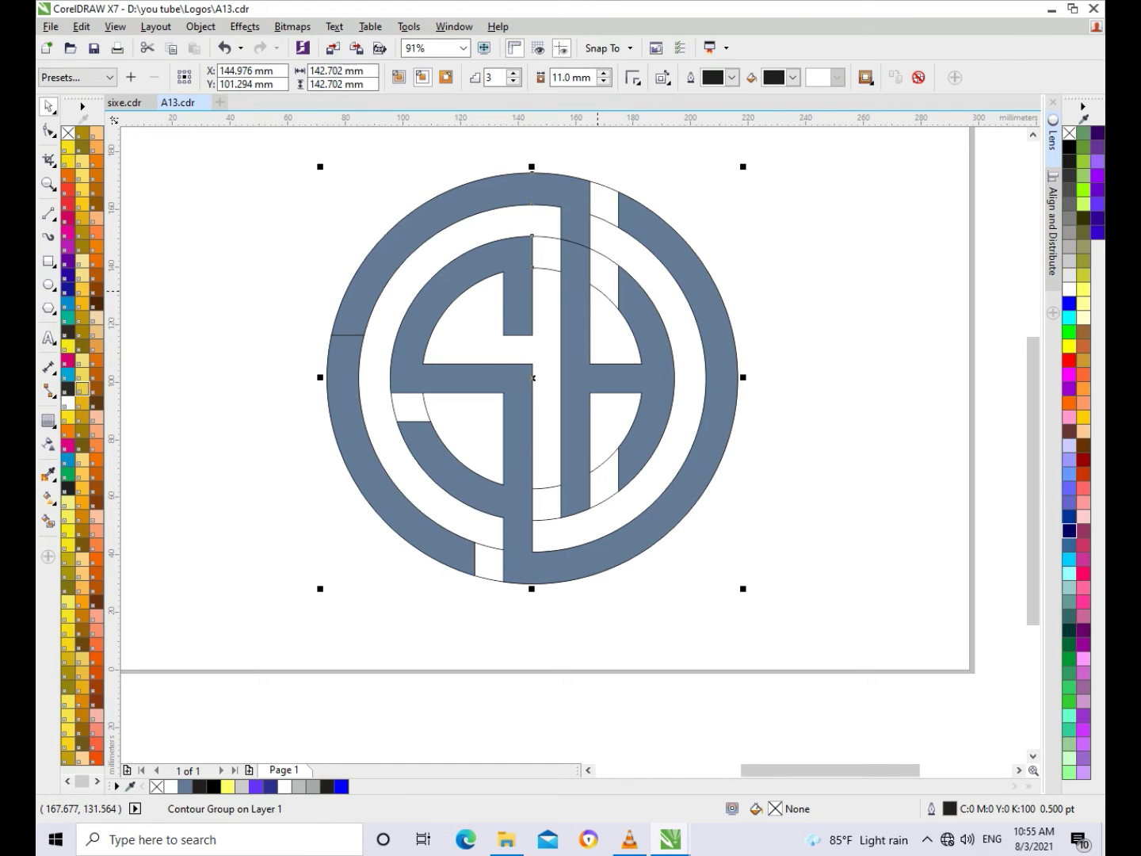
Try an 11 mm contour on two outer-ring pieces, then undo it.
key(Escape)
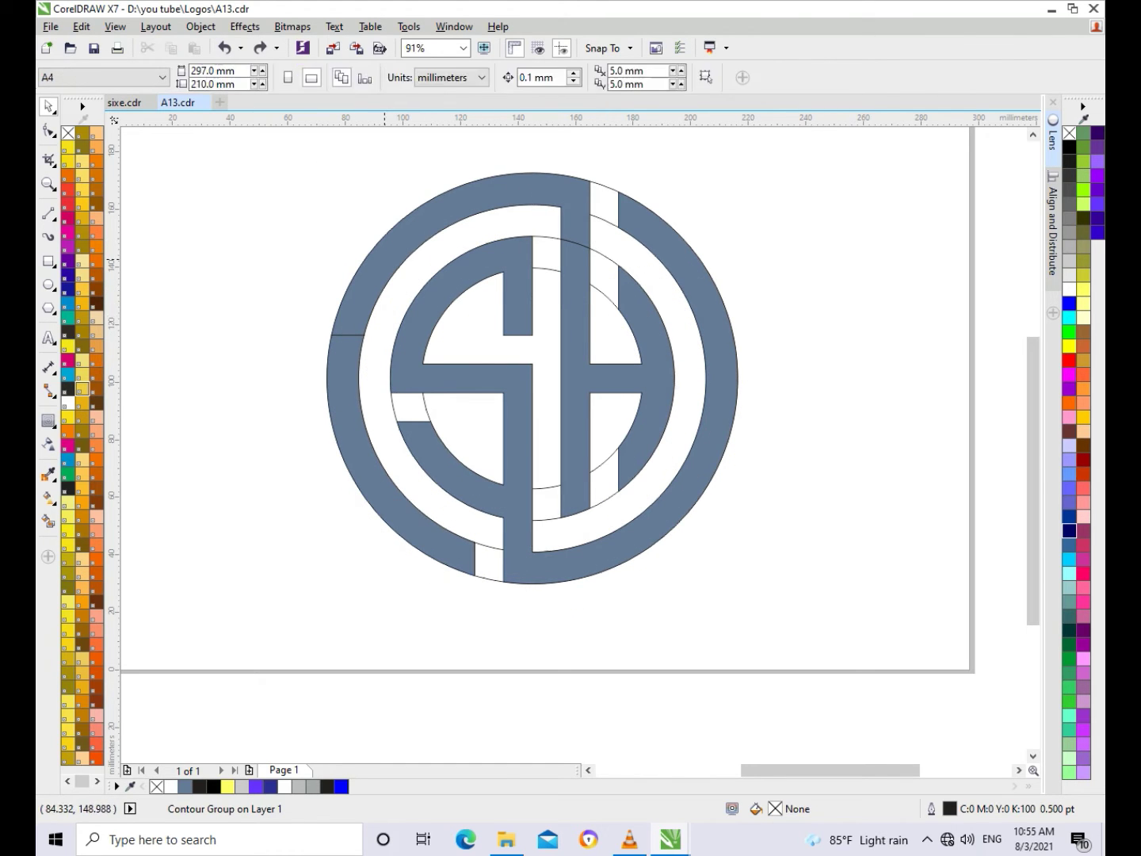
click(346, 307)
shift+click(336, 381)
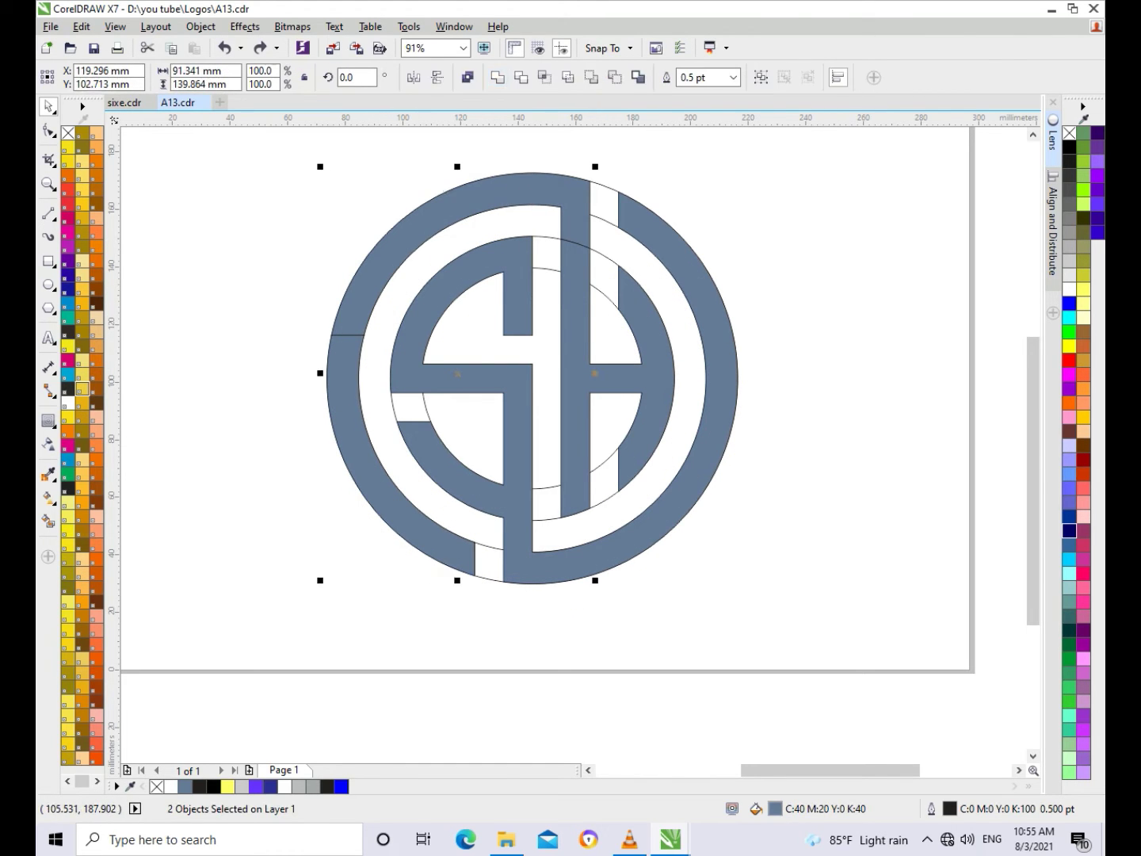
drag(590, 312, 600, 312)
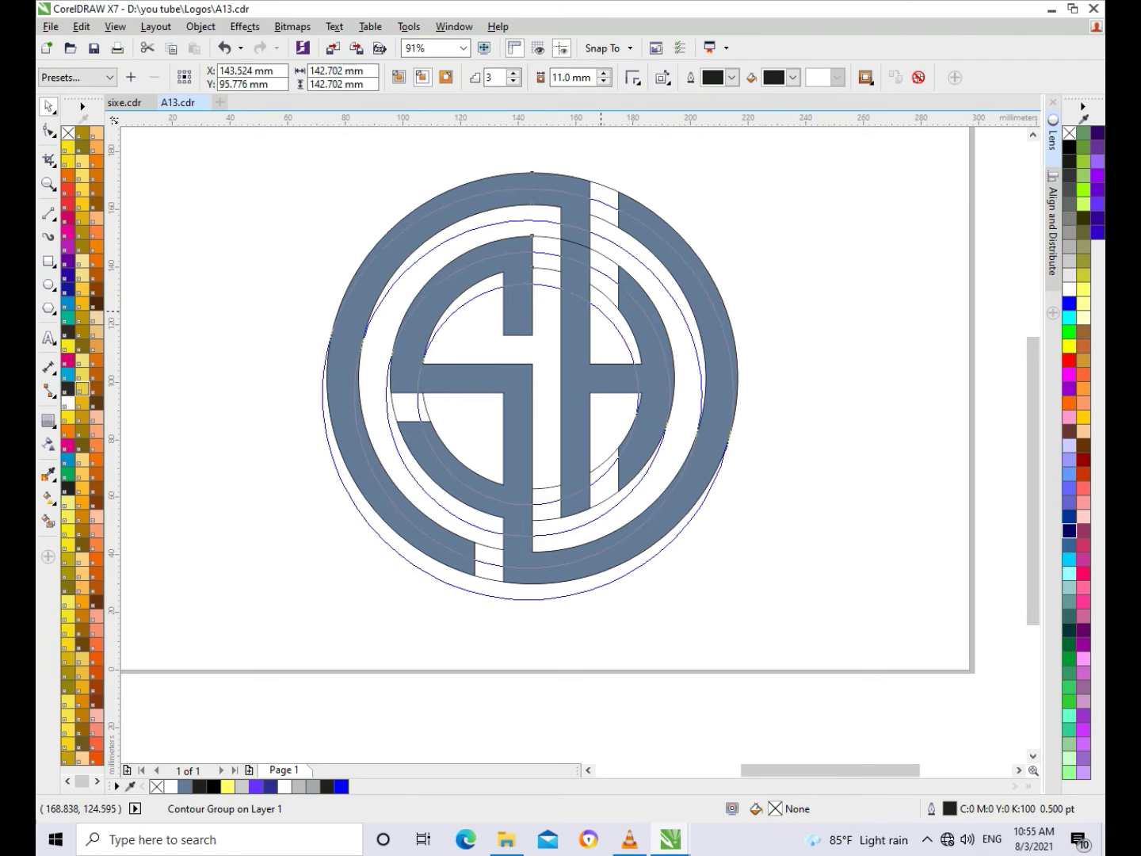
key(ctrl+z)
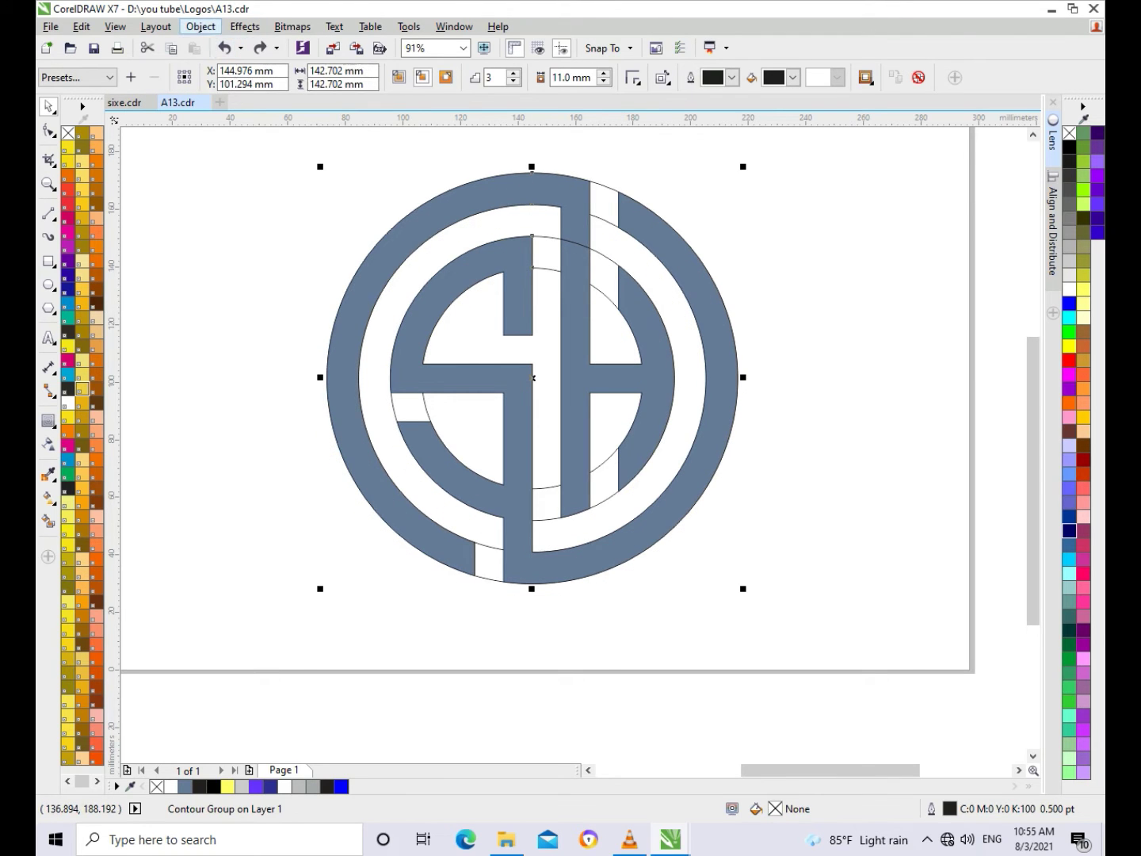
Break the contour group apart and ungroup the three resulting objects.
click(200, 26)
click(238, 277)
click(743, 231)
click(600, 288)
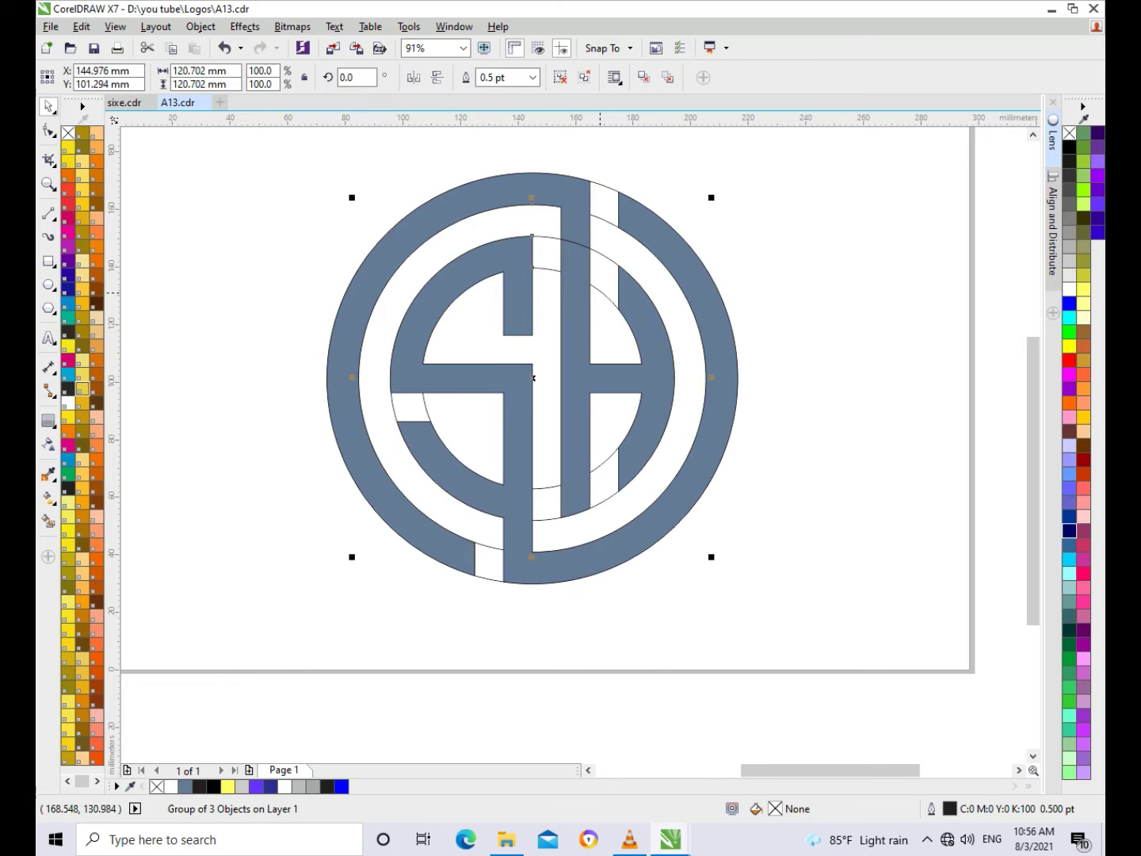
click(559, 77)
key(Escape)
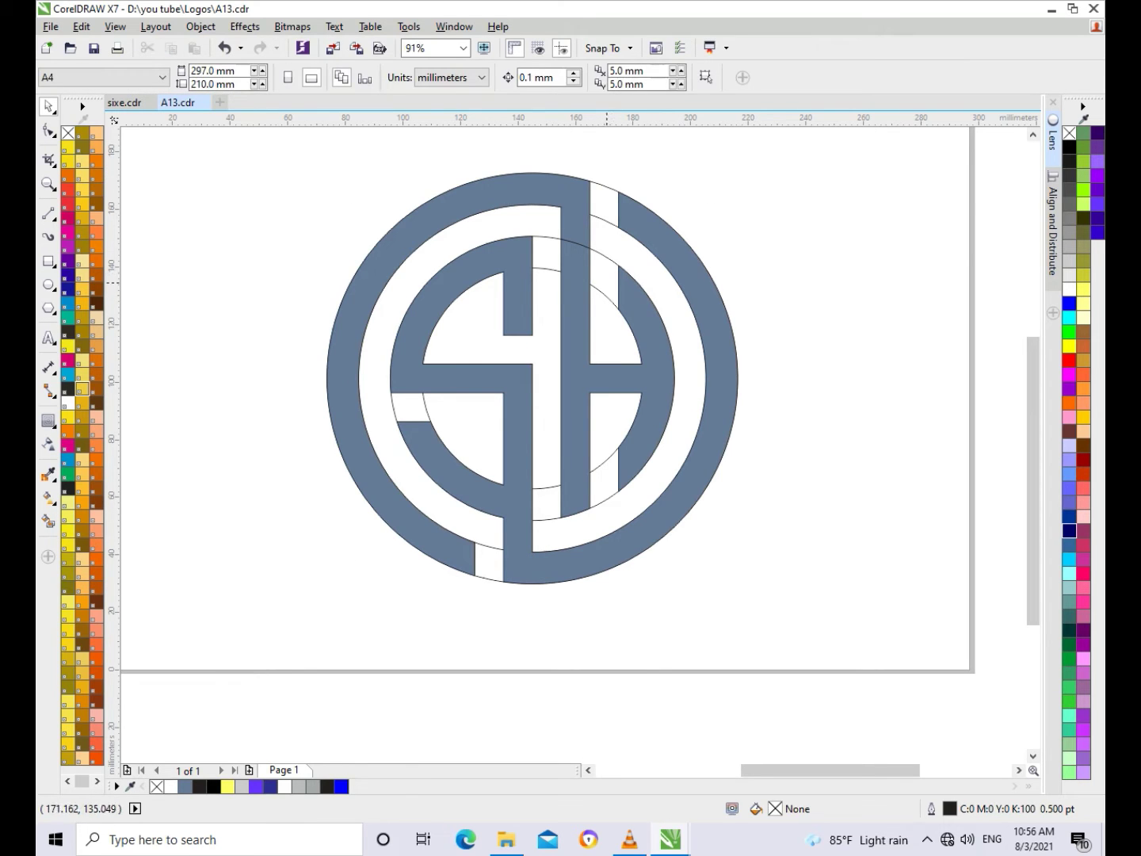
Delete the leftover inner circle outline.
click(600, 288)
key(Delete)
key(Delete)
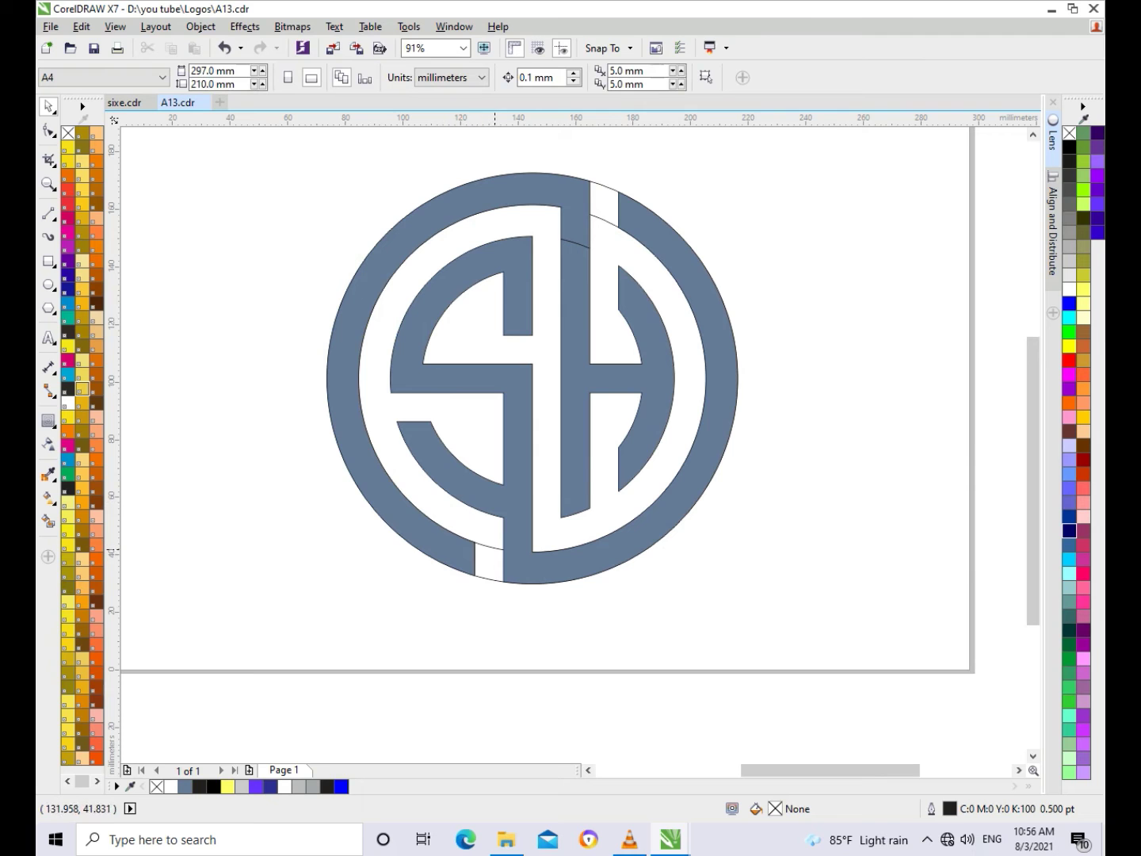
click(495, 543)
key(Escape)
scroll(794, 355, down, 2)
Scale a copy of the outer circle to about 107% (152.2 mm wide) around the monogram.
click(670, 278)
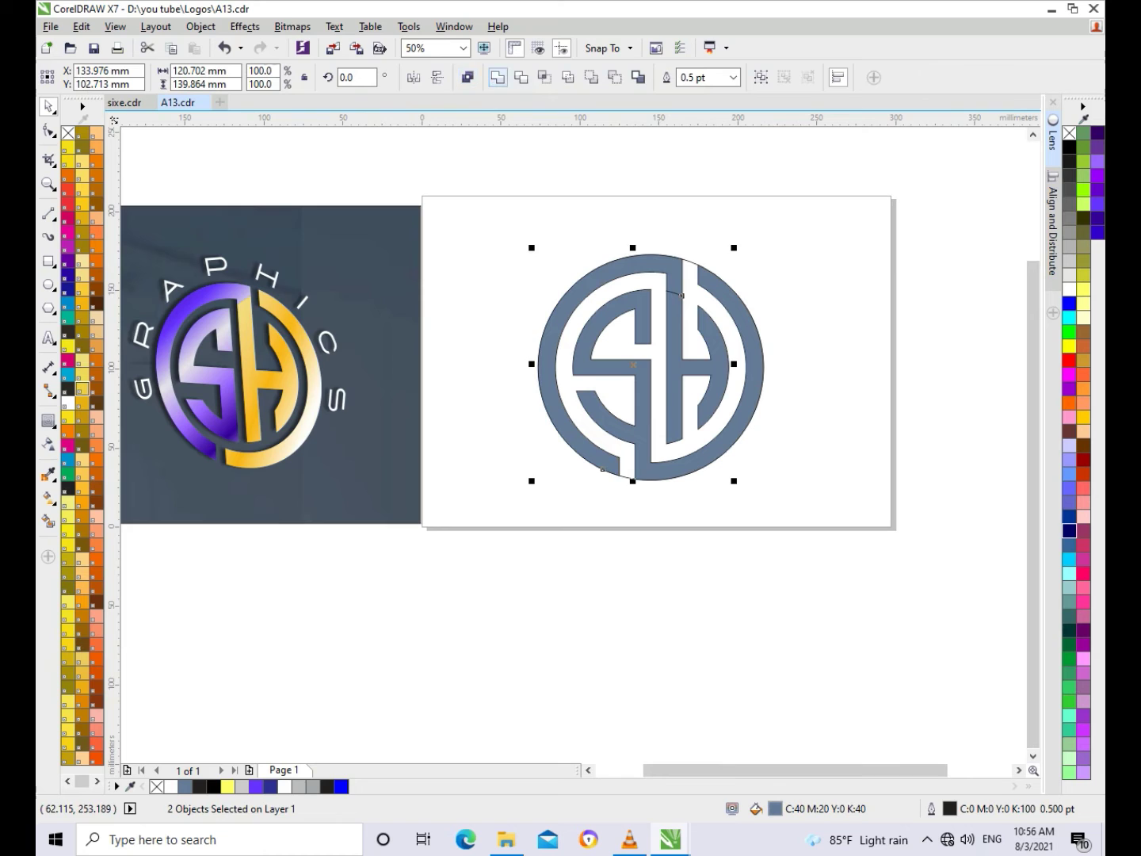
key(Escape)
key(z)
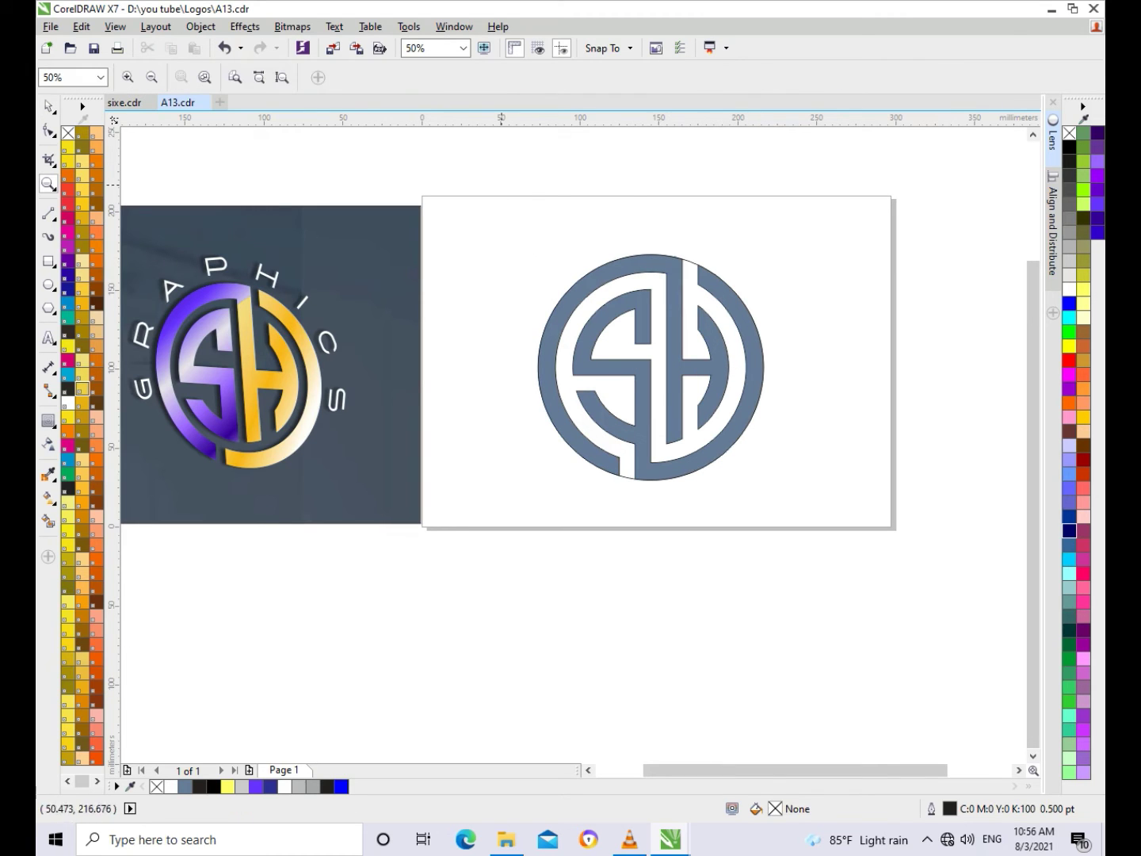
drag(503, 186, 815, 561)
key(space)
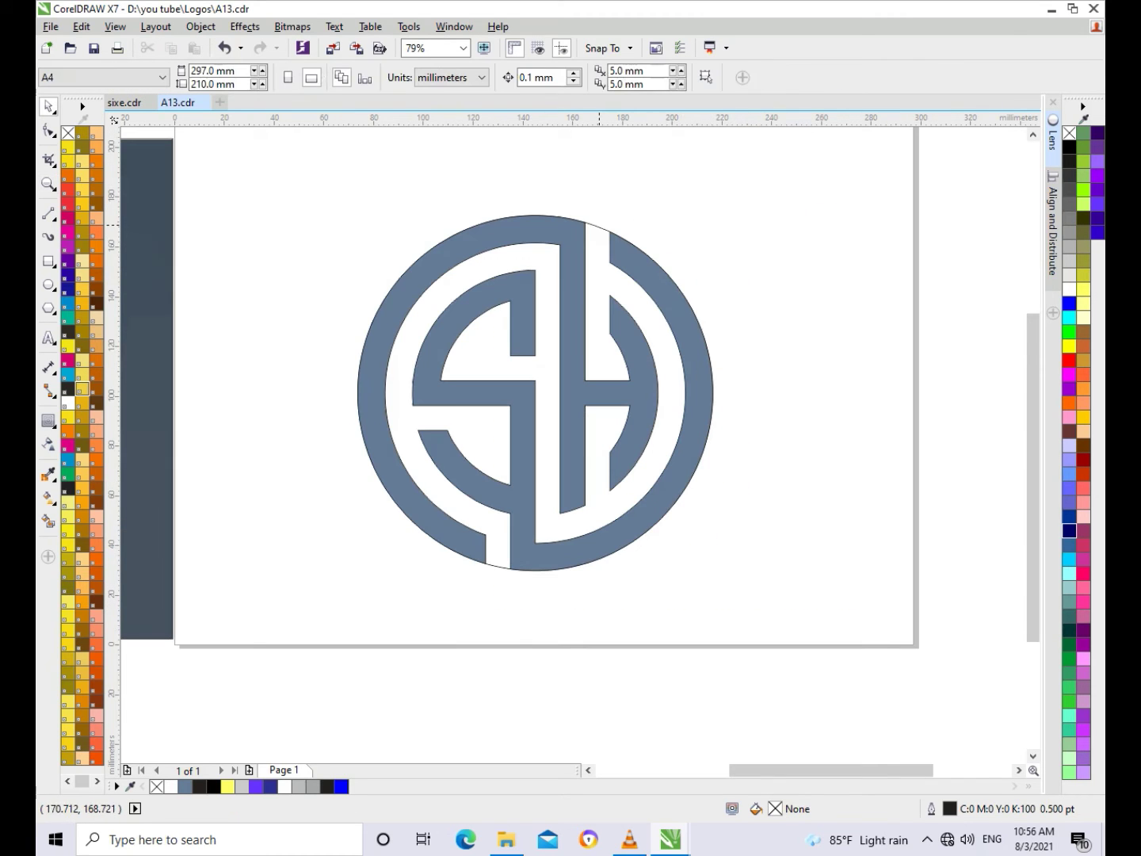
click(599, 225)
mouse_move(719, 576)
mouse_down()
mouse_move(734, 590)
mouse_move(722, 584)
mouse_up()
mouse_move(335, 185)
mouse_down()
mouse_move(360, 258)
mouse_move(721, 604)
mouse_up()
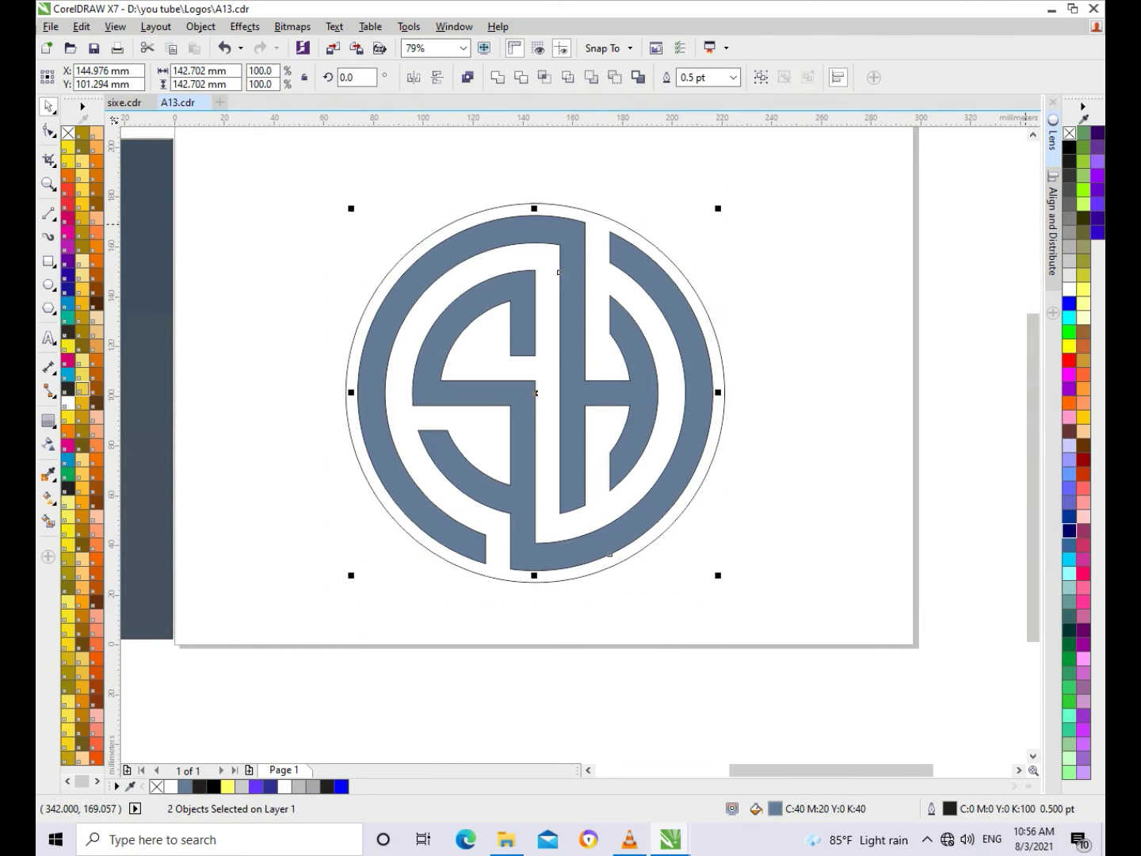
click(718, 233)
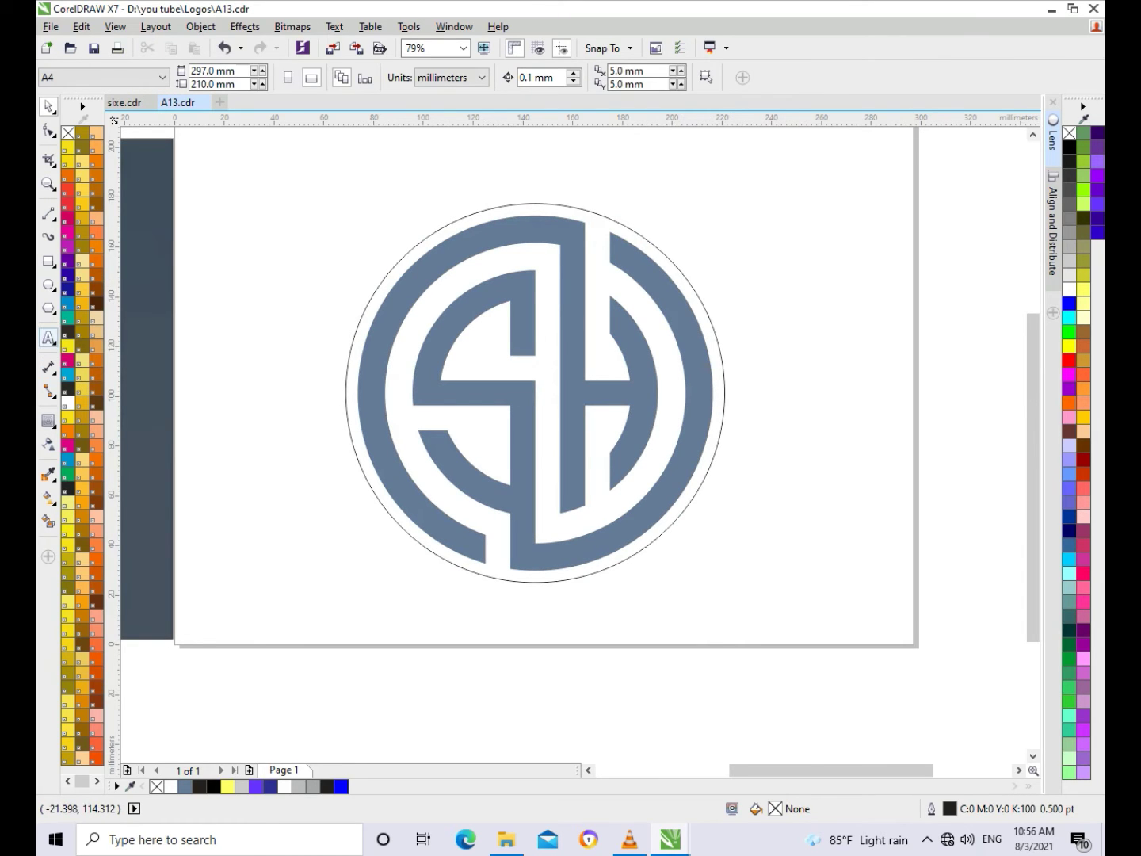
Type the GRAPHICS title above the logo and set it in the GUMES font.
click(255, 186)
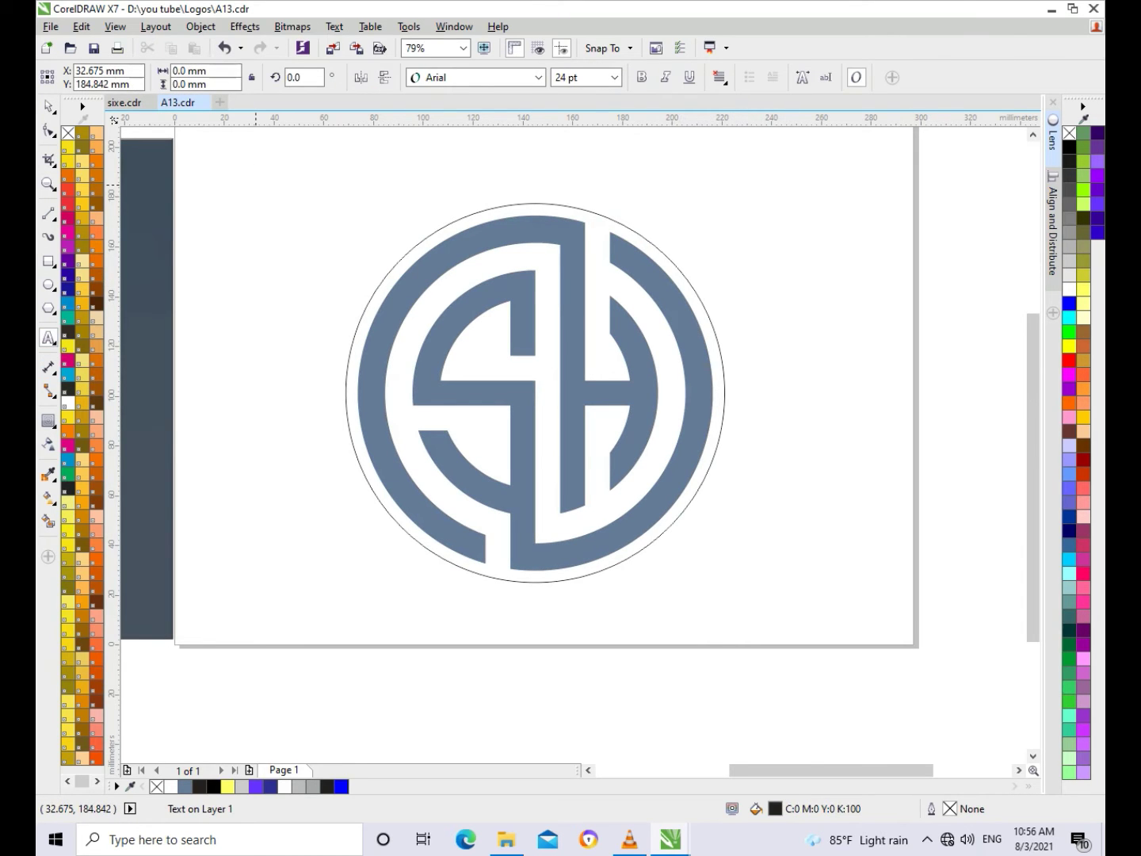
text(GRAPHICS)
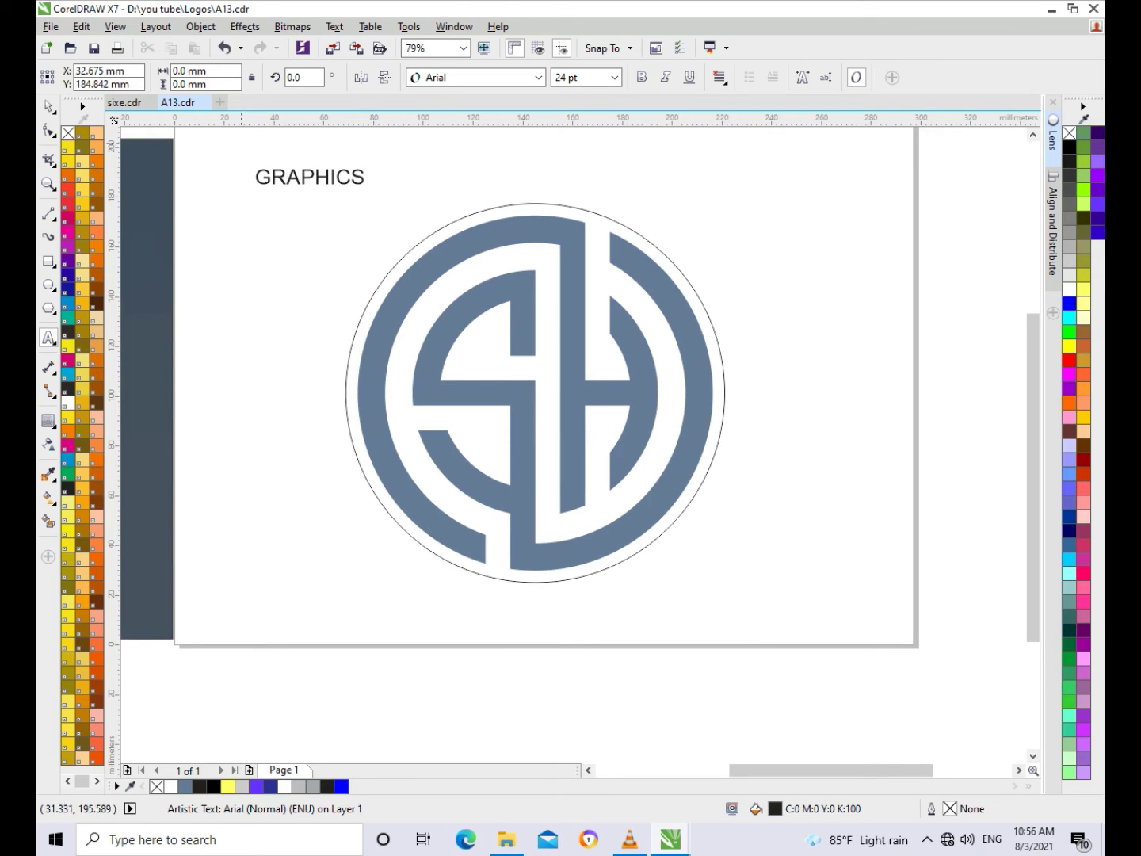
key(Escape)
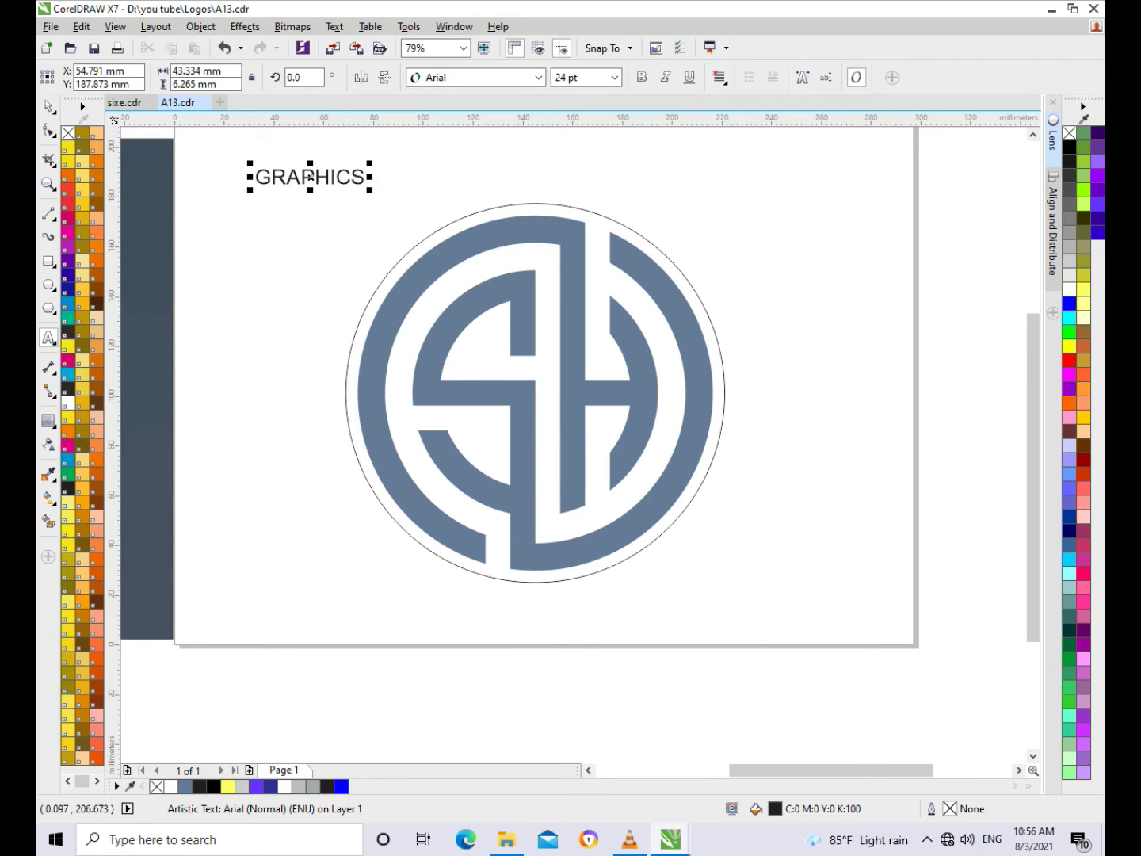
click(538, 77)
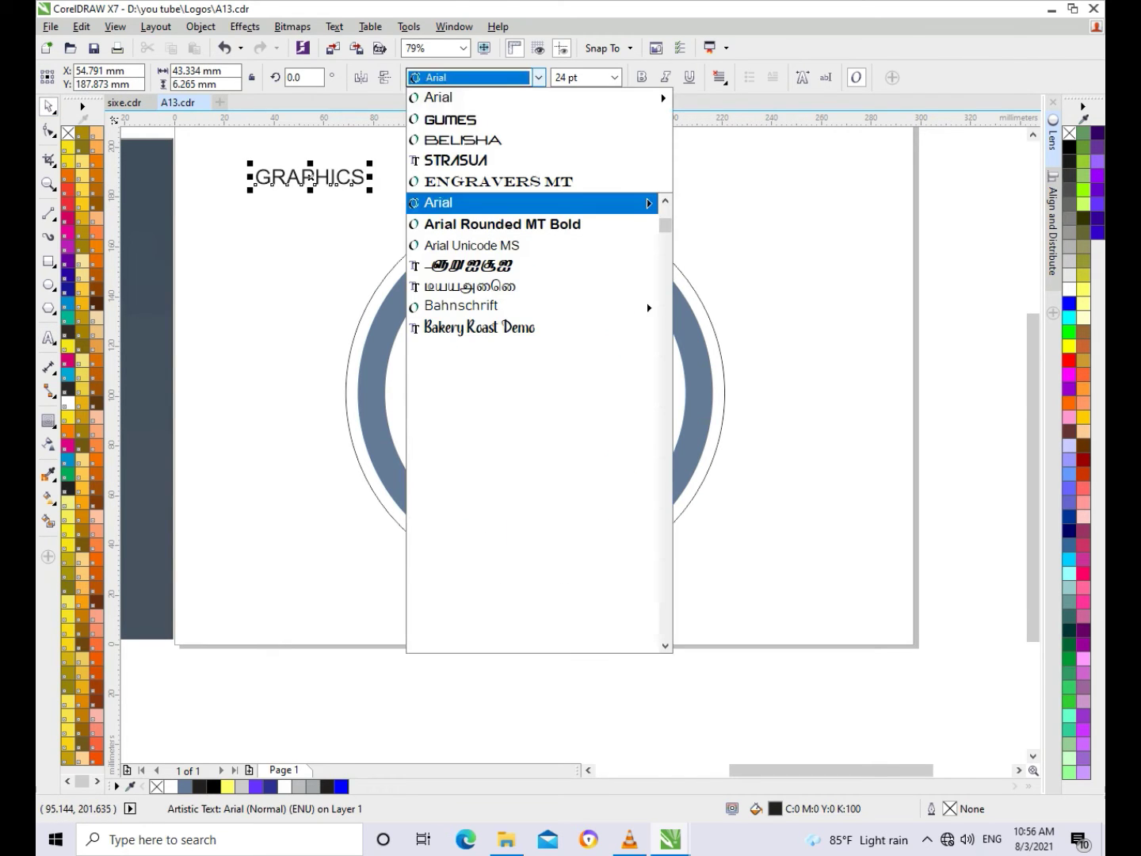
click(451, 119)
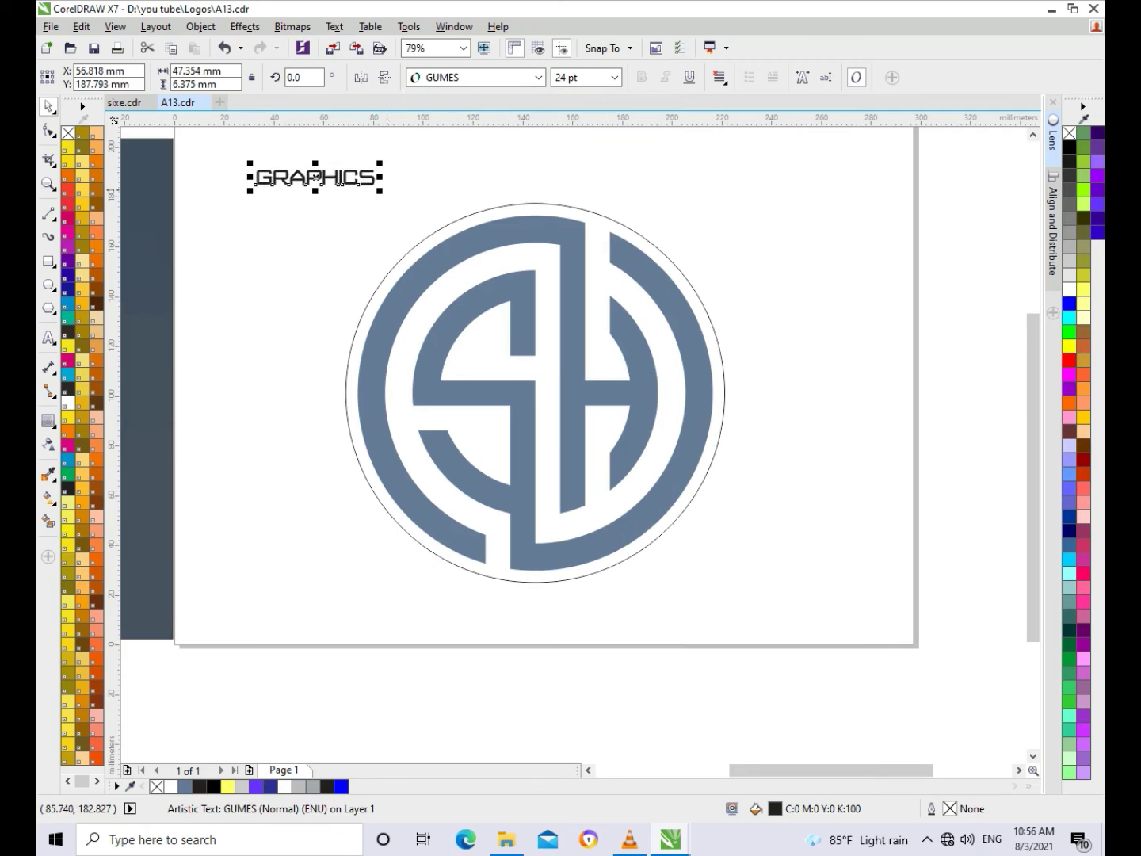
Center the title above the monogram, scale it to about 45.9 pt and widen letter spacing.
drag(379, 188, 593, 219)
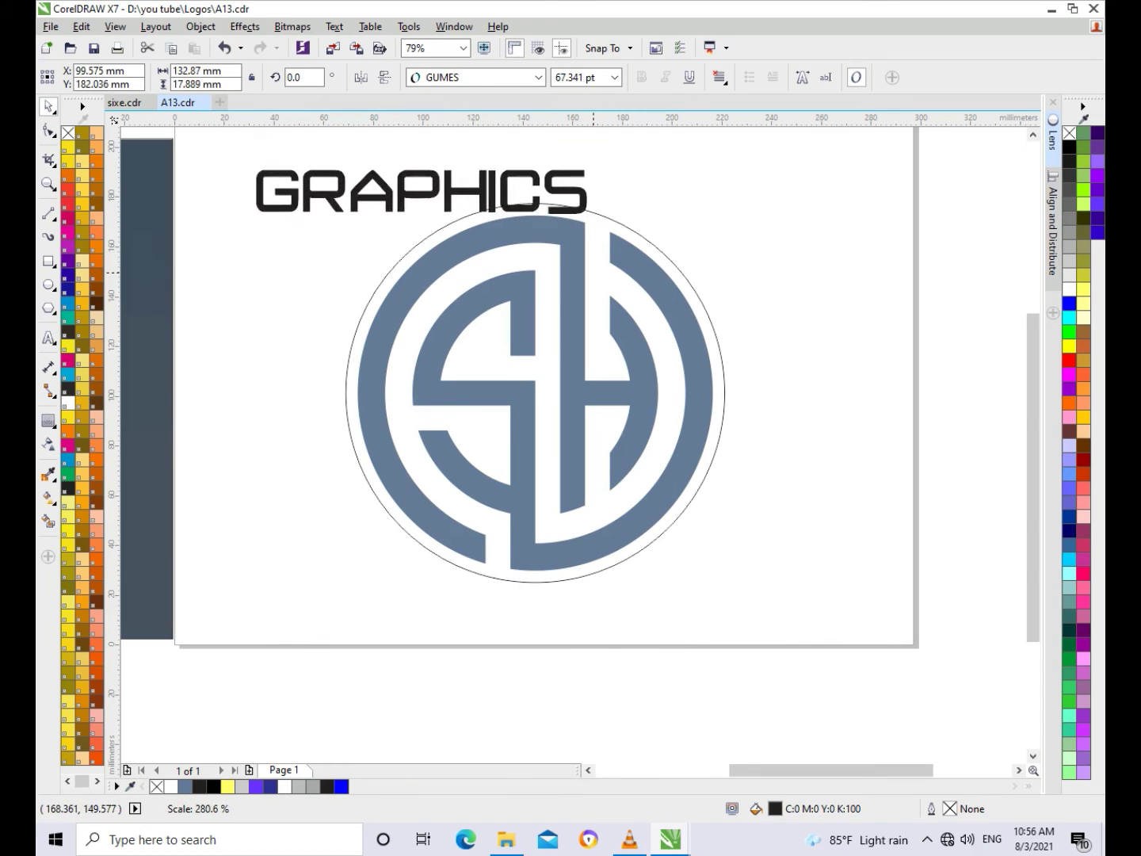
drag(482, 188, 607, 176)
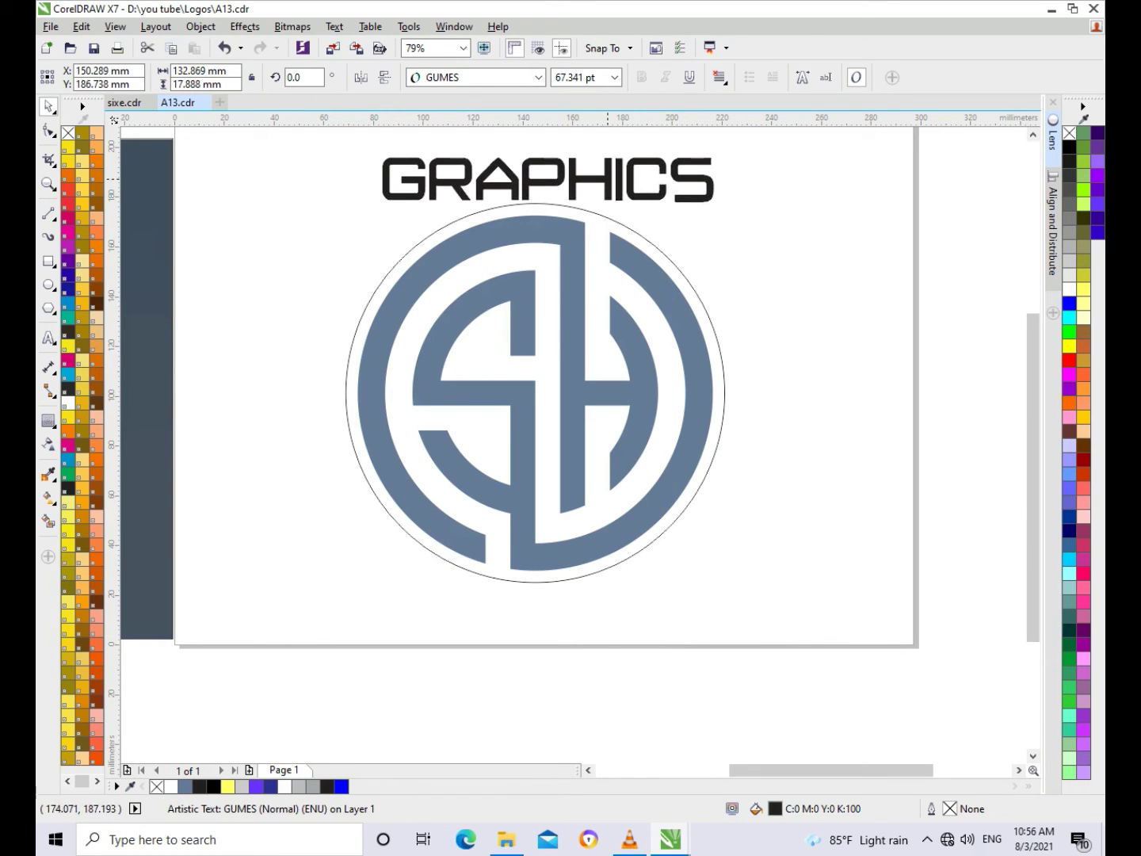
drag(718, 207, 666, 207)
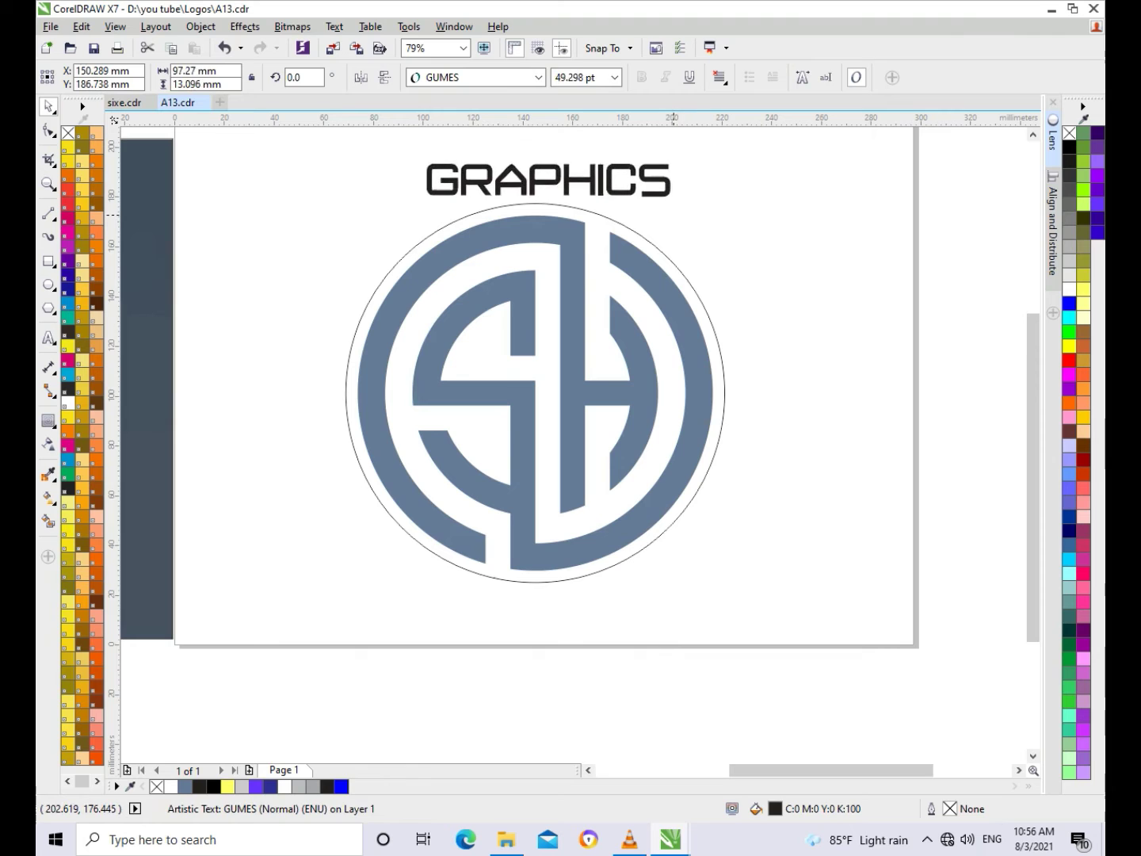
key(F10)
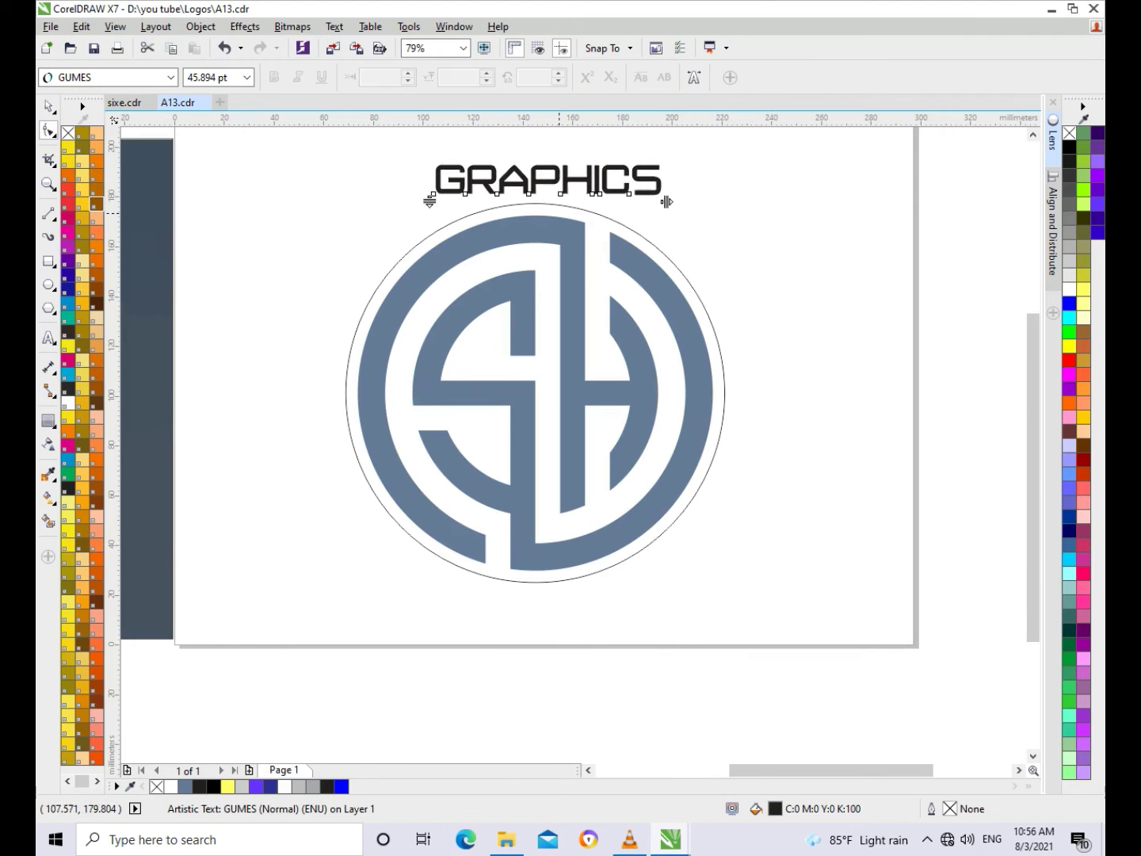
drag(667, 201, 982, 201)
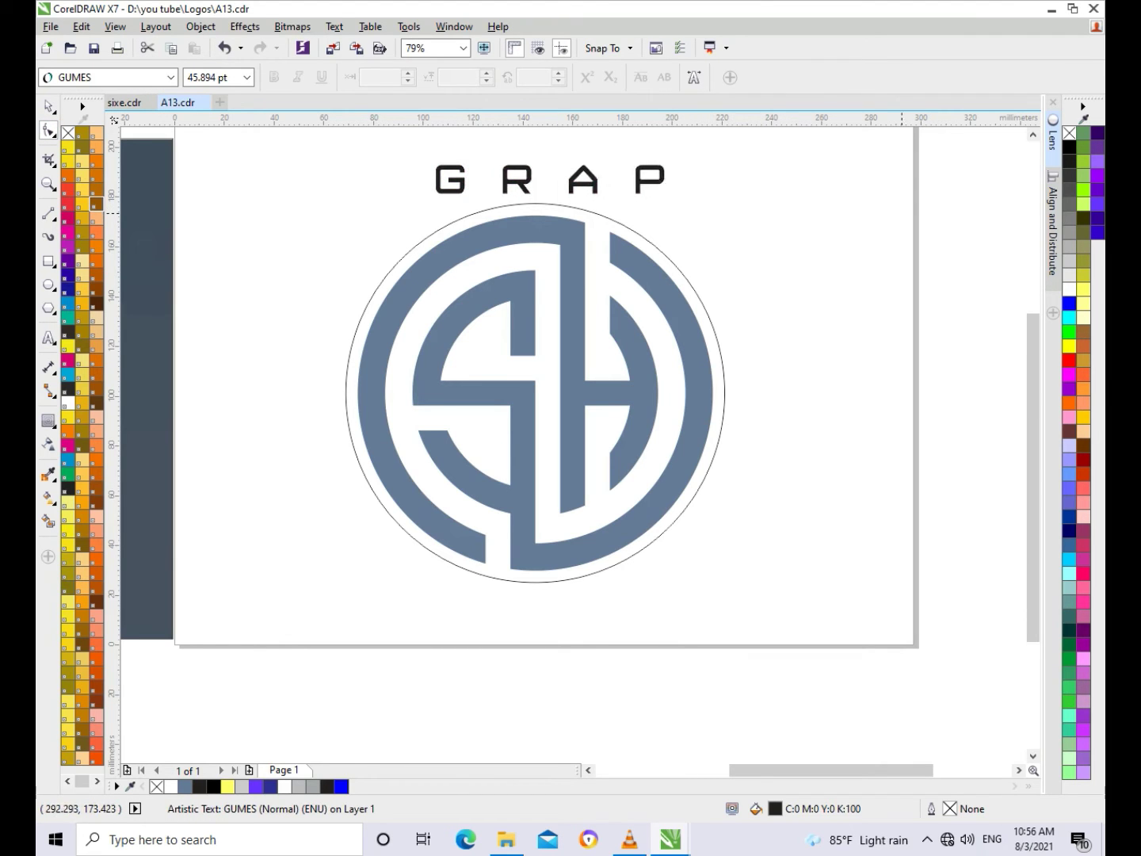
Fit the GRAPHICS text to the circle path, then undo it.
key(space)
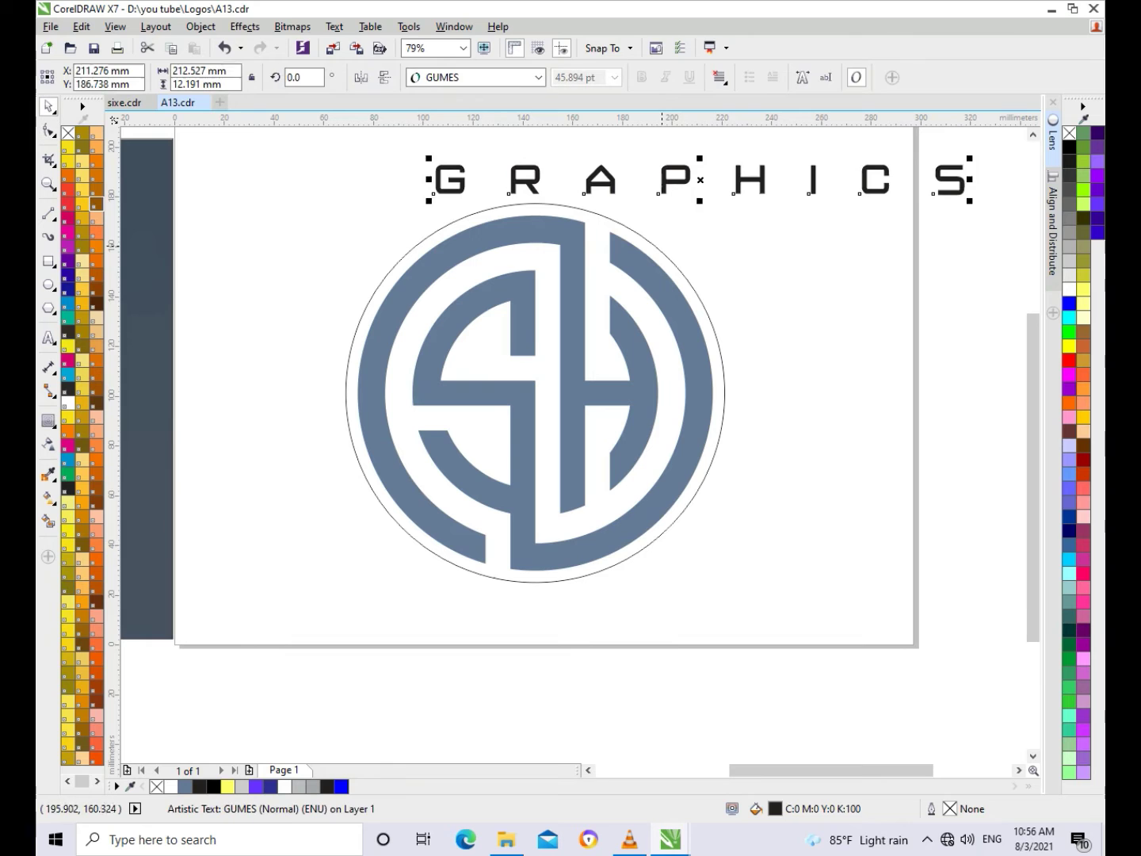
shift+click(662, 247)
click(335, 26)
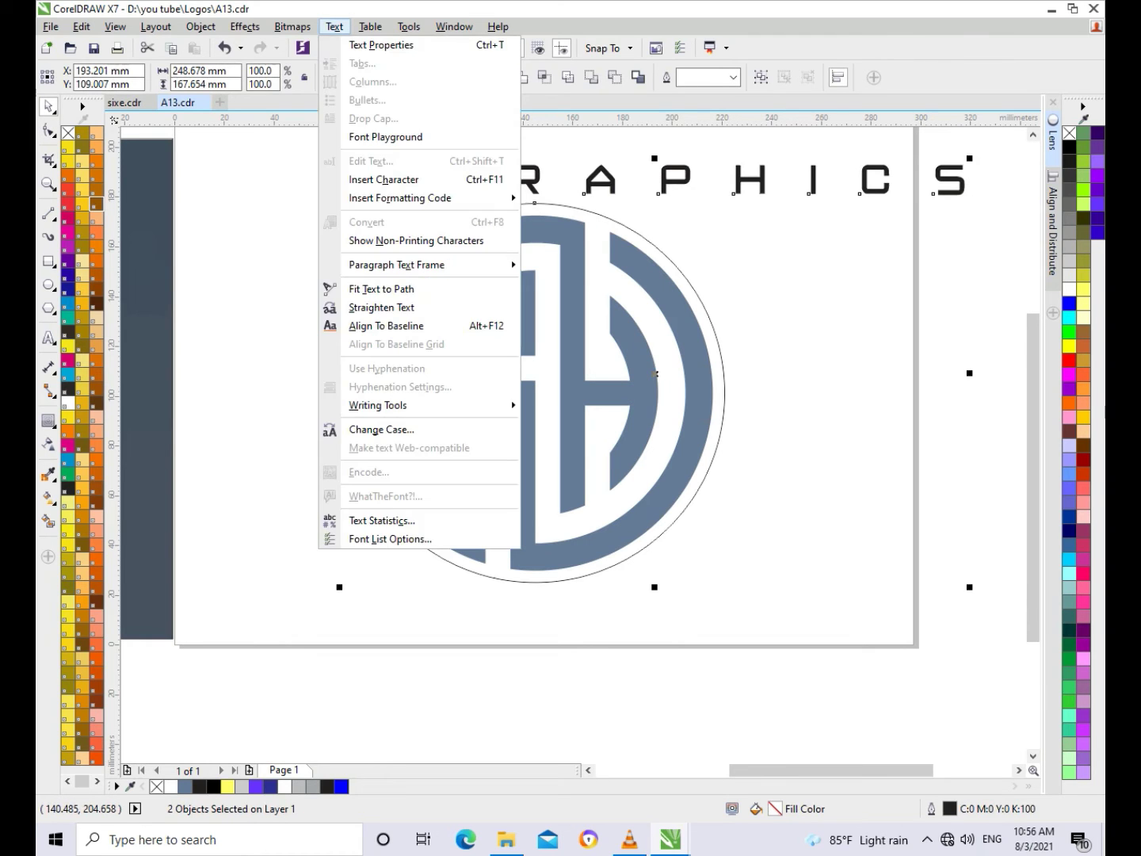
click(382, 288)
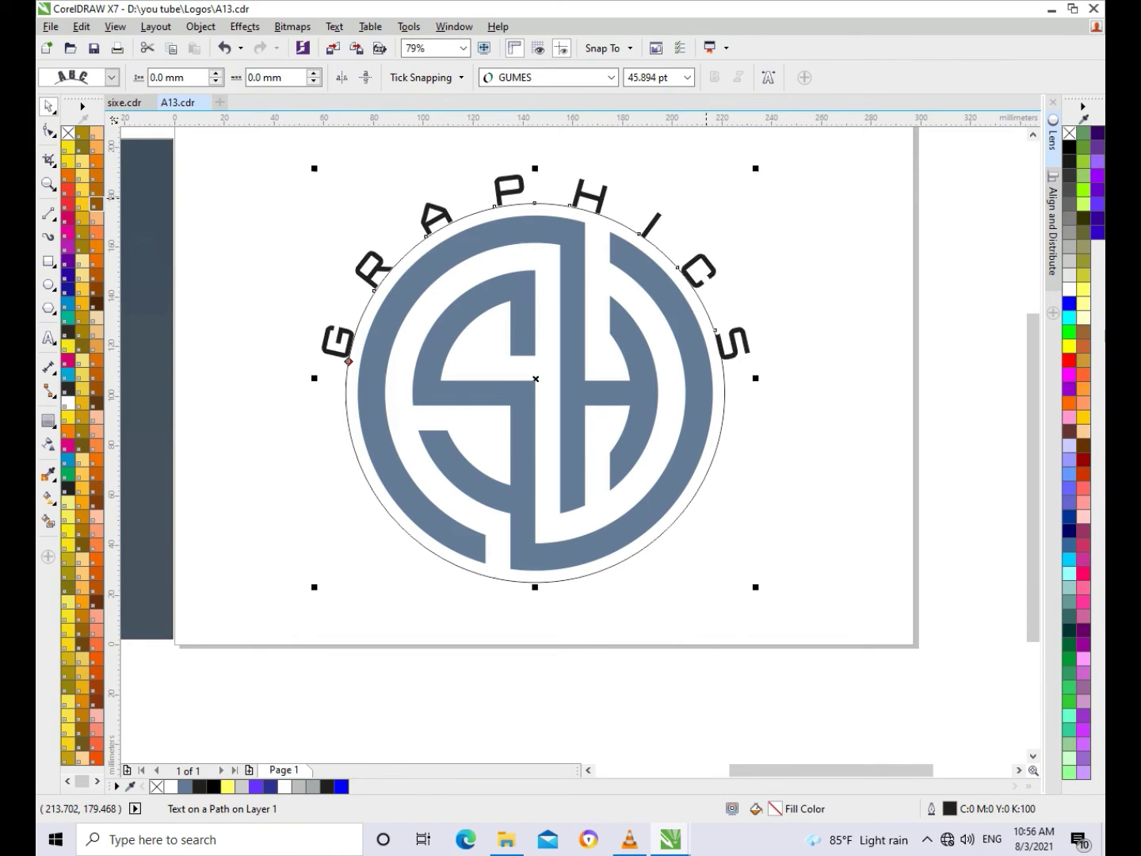
key(ctrl+z)
key(Escape)
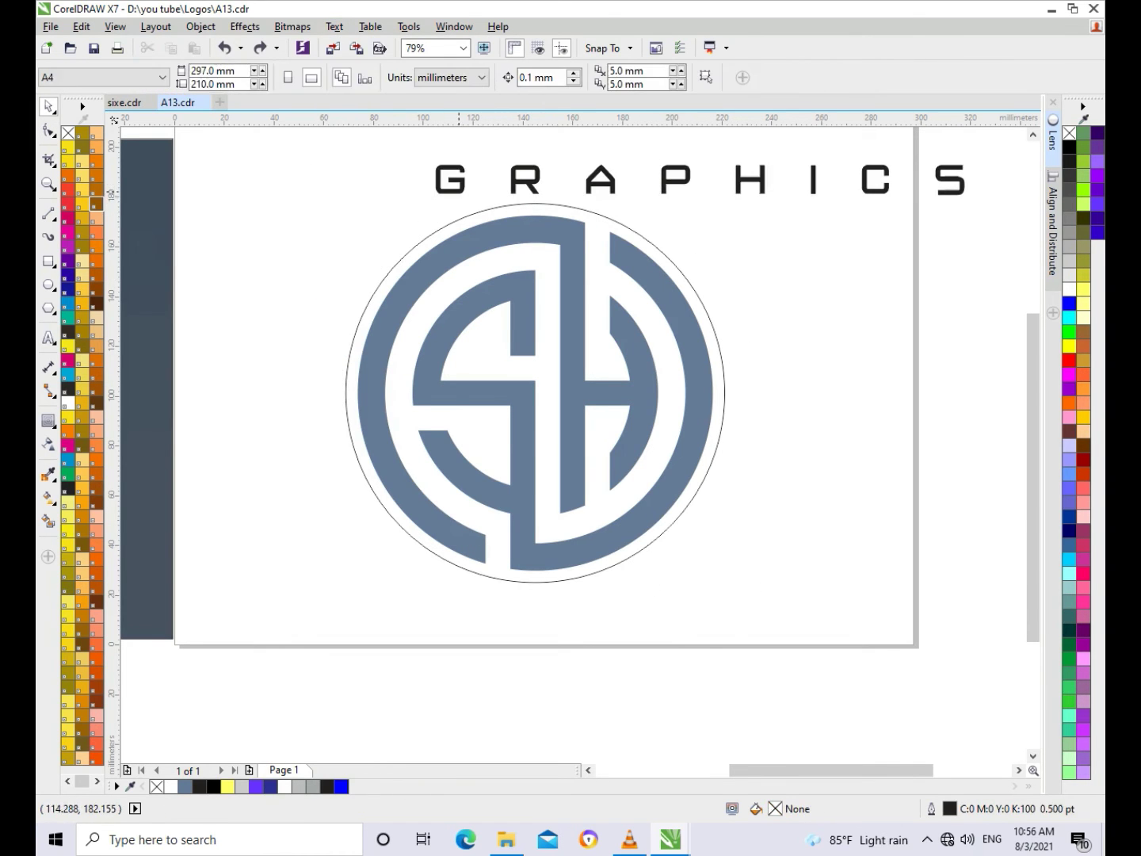
Enlarge the GRAPHICS text to about 58 pt and fine-tune its letter spacing.
click(458, 193)
mouse_move(426, 195)
mouse_down()
mouse_move(321, 231)
mouse_move(290, 204)
mouse_up()
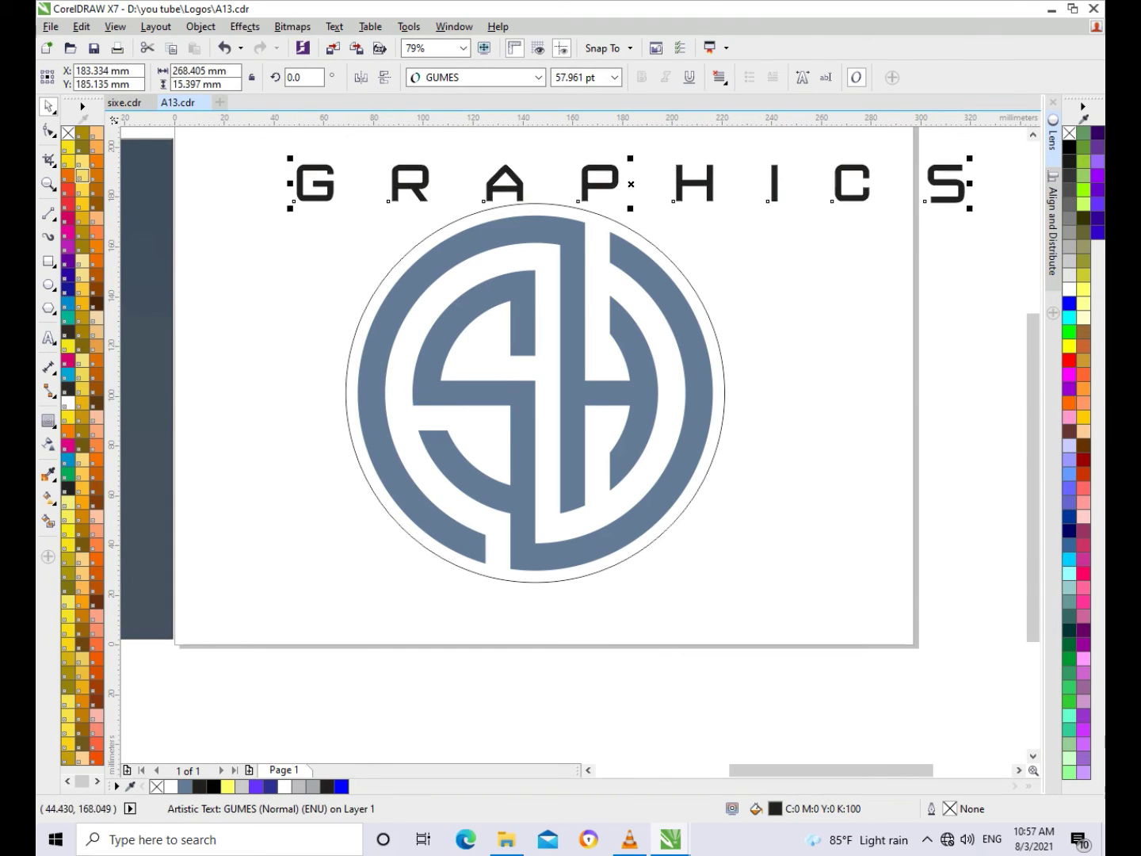
mouse_move(970, 210)
mouse_down()
mouse_move(979, 226)
mouse_move(947, 205)
mouse_up()
key(space)
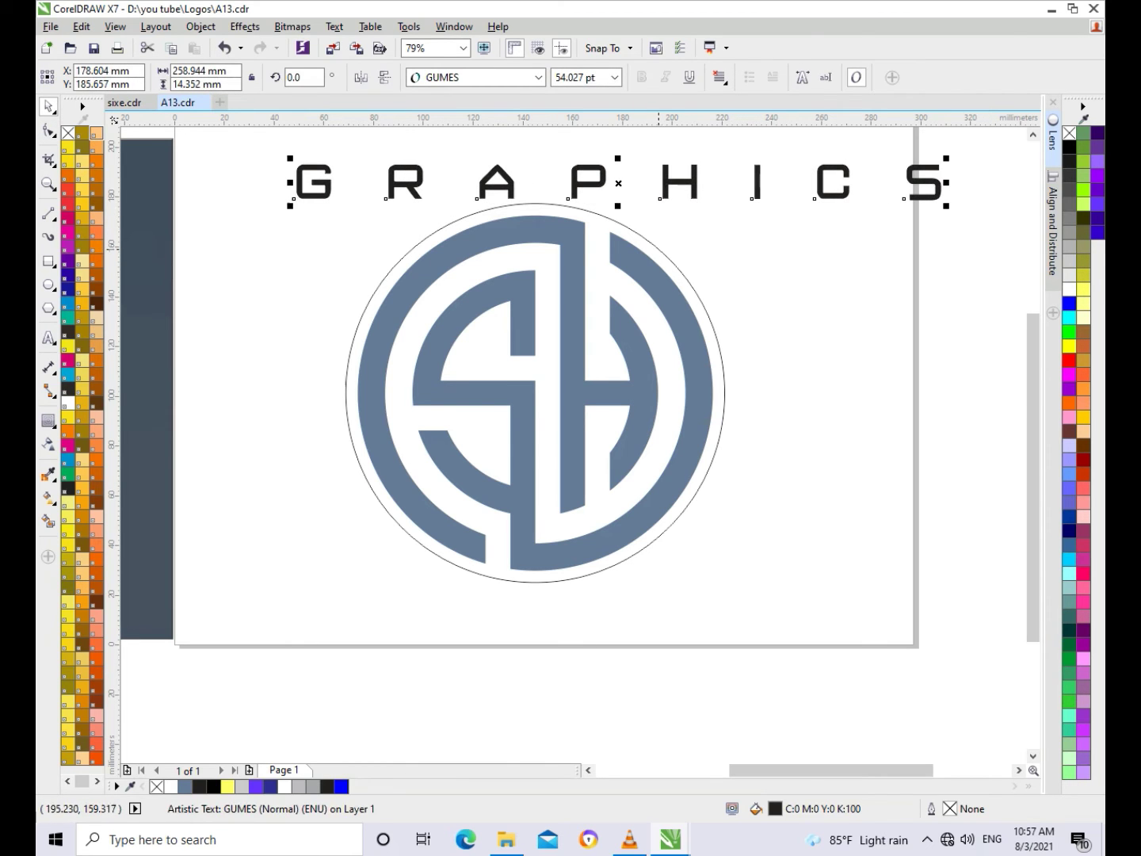
Fit the GRAPHICS text along the top of the circle path again.
shift+click(658, 248)
click(335, 26)
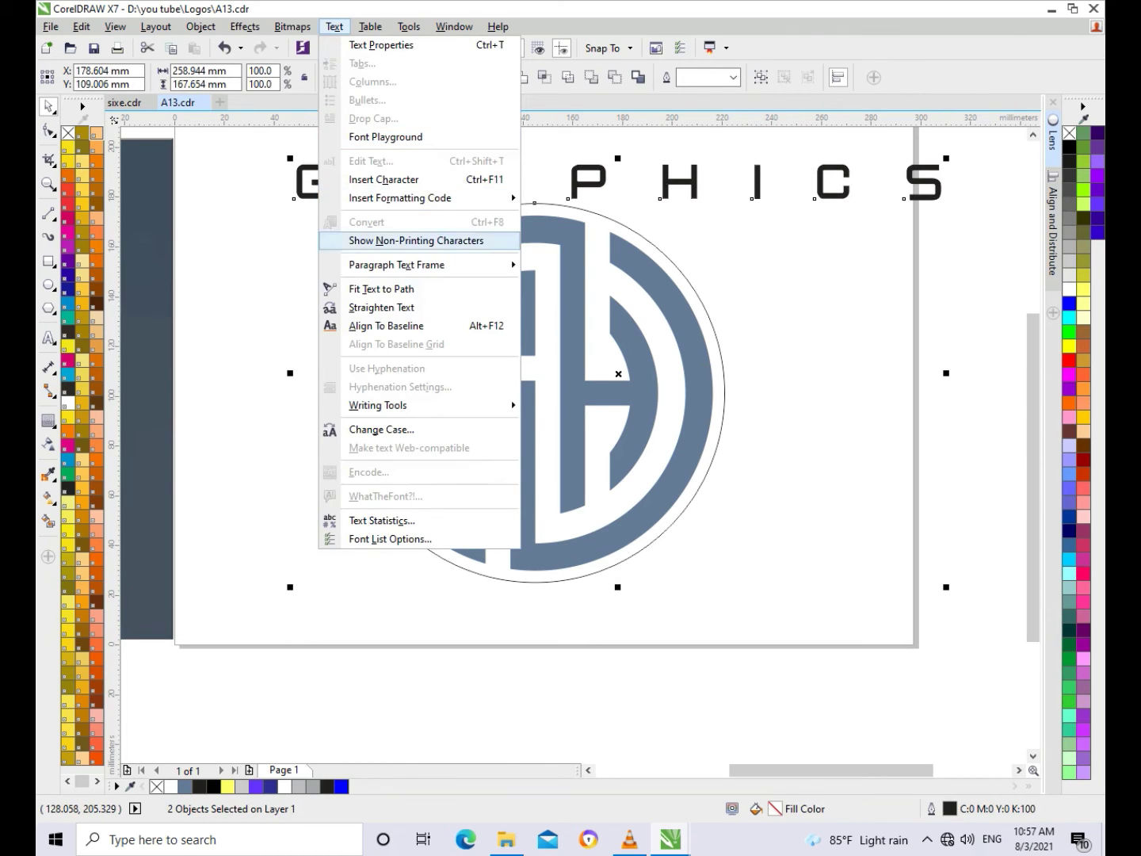
click(381, 289)
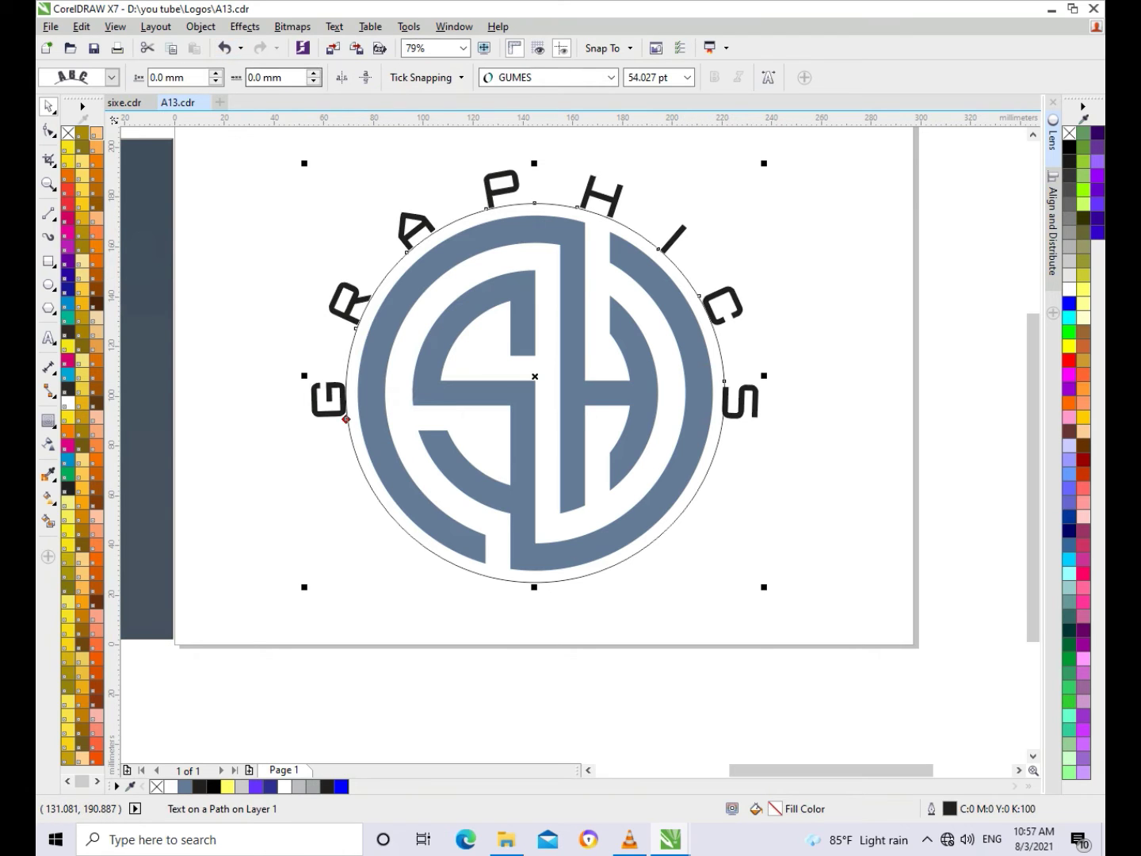
click(201, 26)
click(237, 275)
Delete the helper circle outline.
click(460, 222)
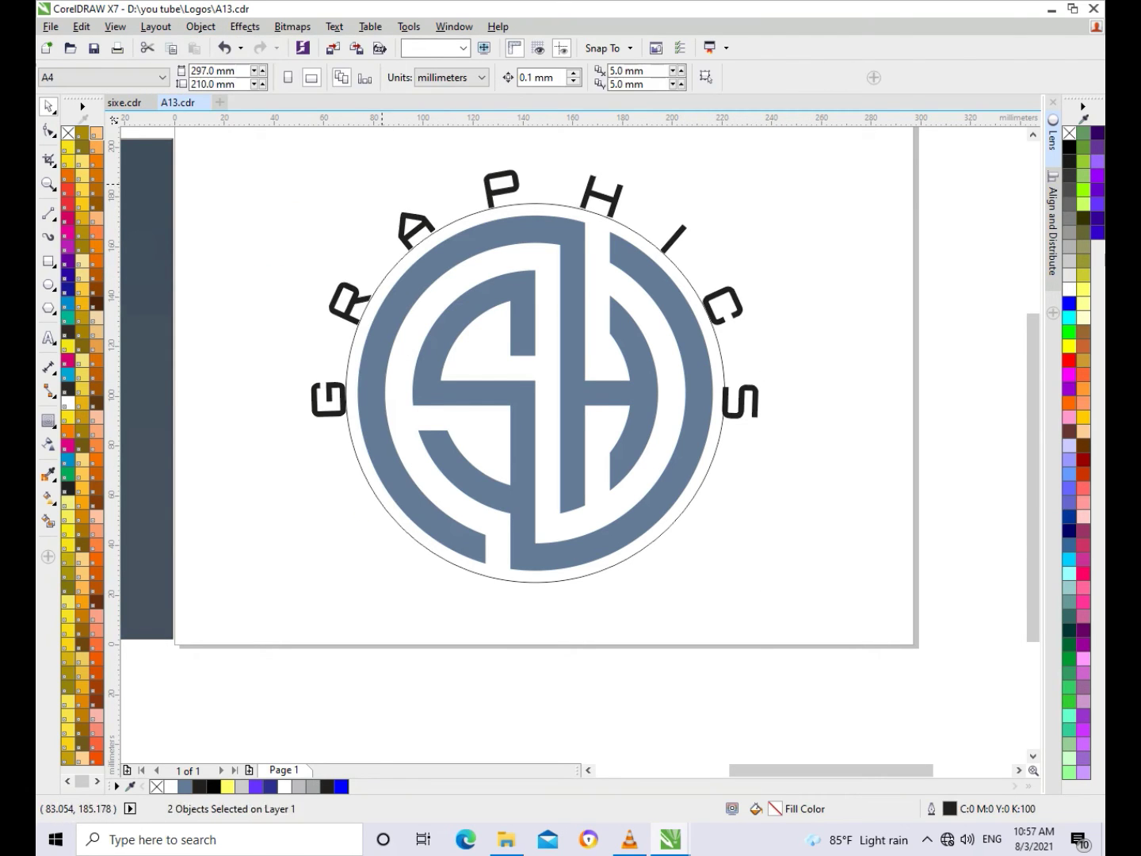
click(460, 214)
key(Delete)
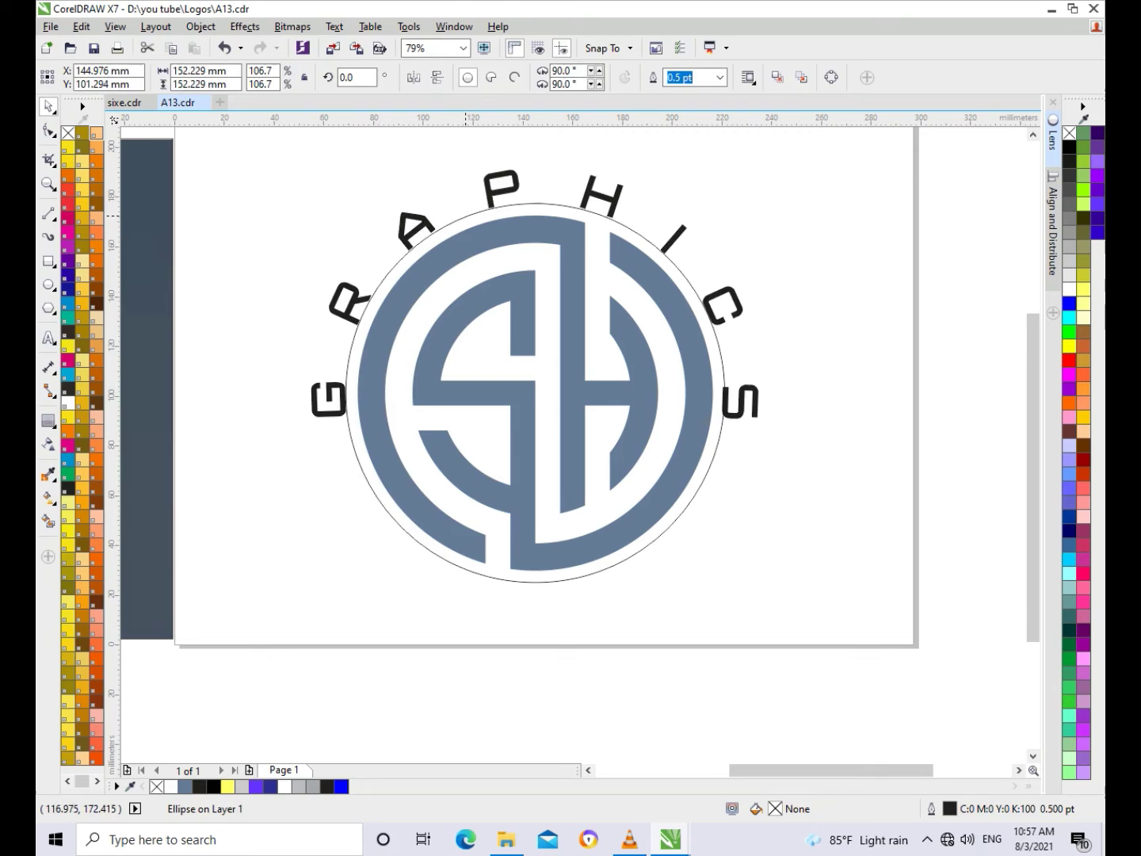
scroll(704, 199, down, 3)
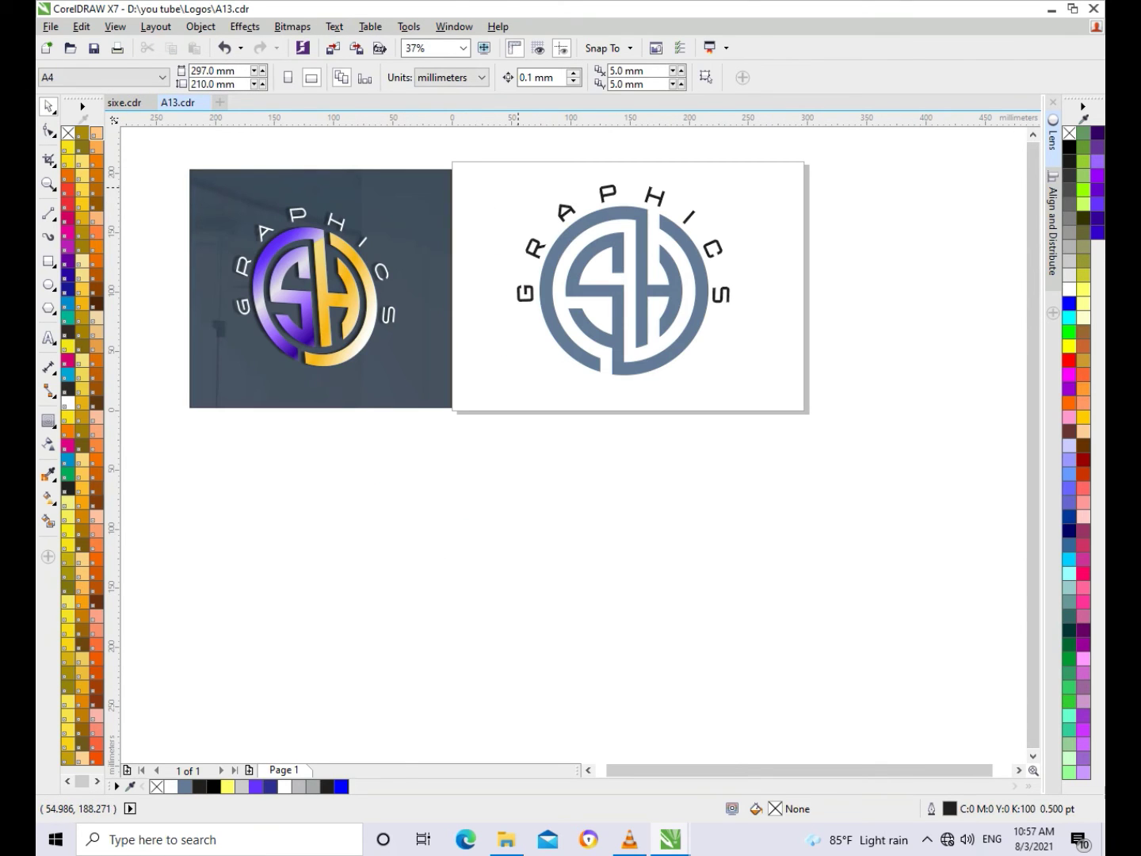
click(615, 210)
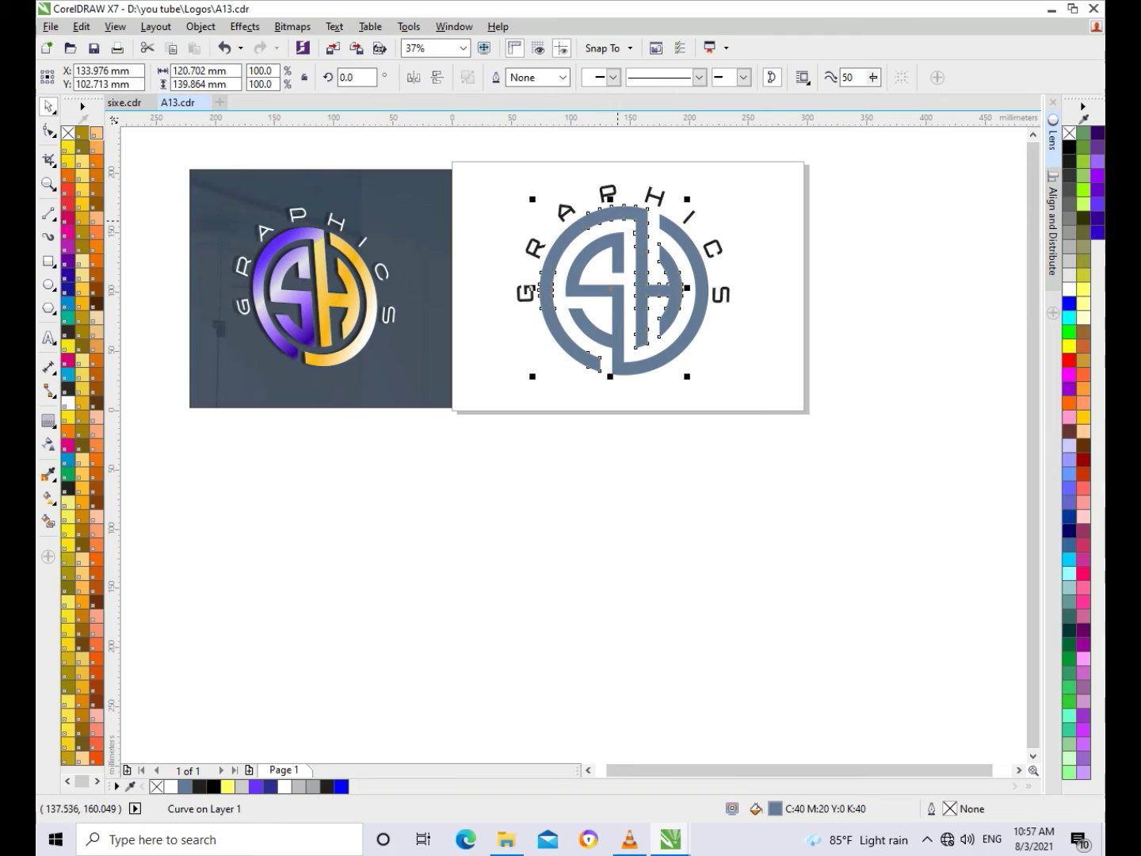
click(578, 199)
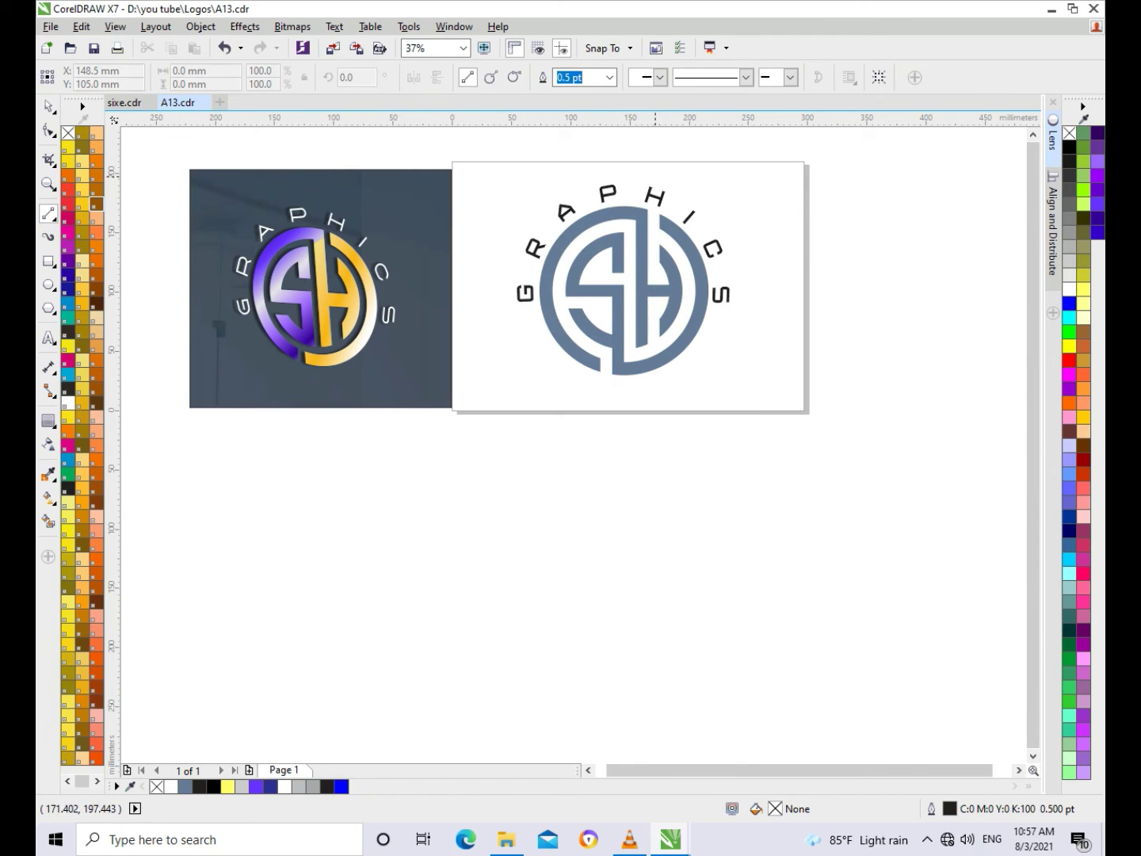
drag(655, 176, 619, 410)
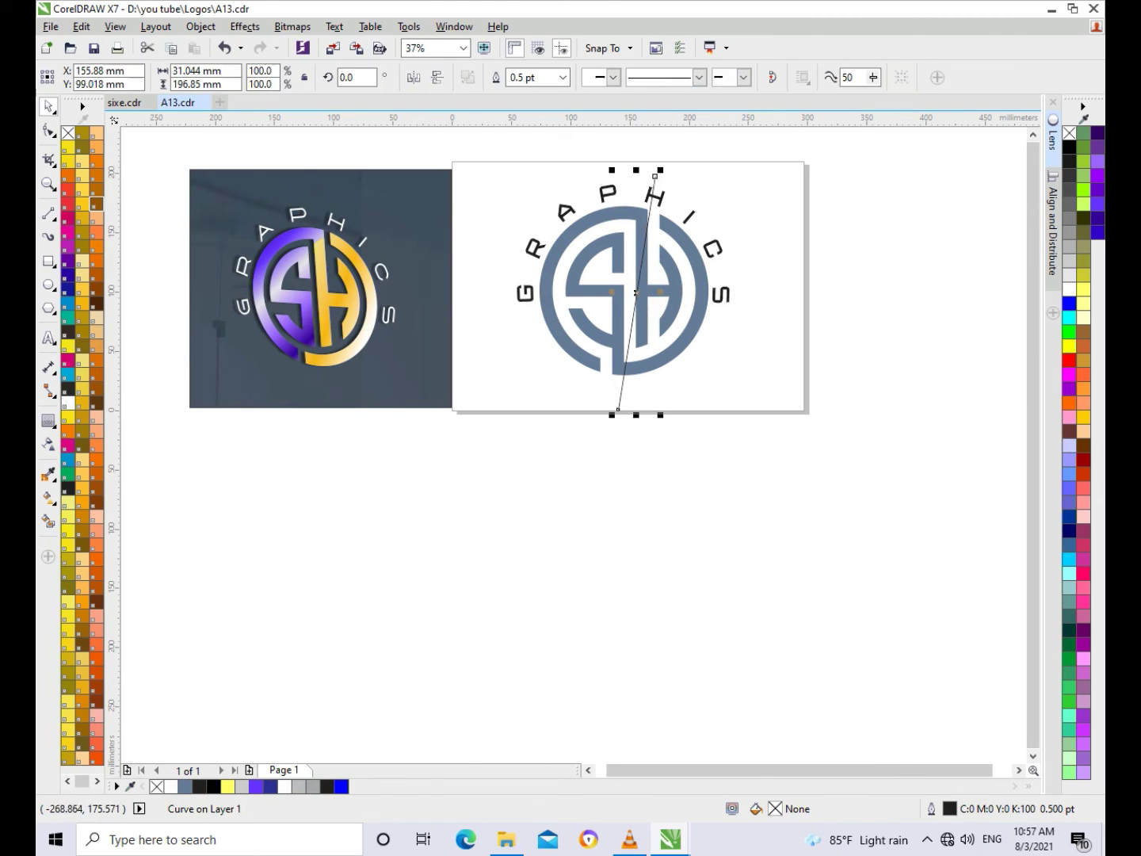
key(F10)
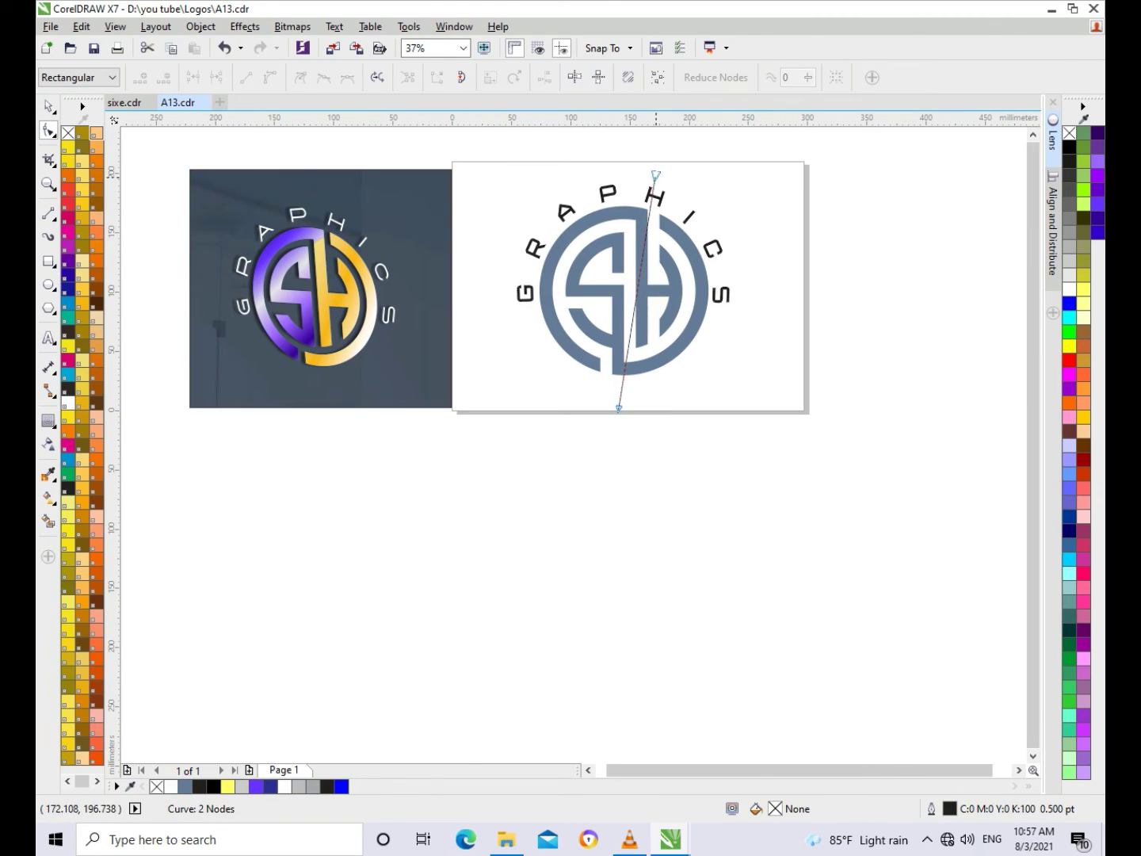
drag(656, 176, 639, 176)
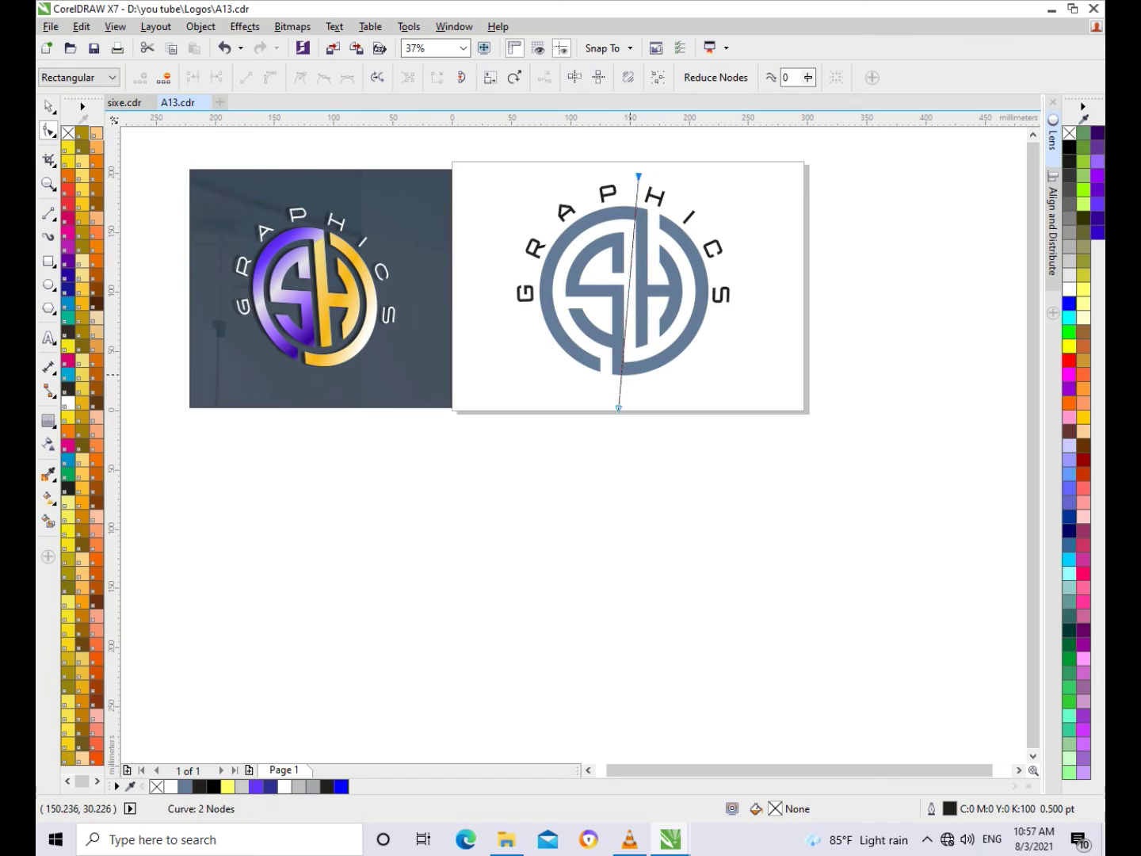
drag(618, 409, 625, 409)
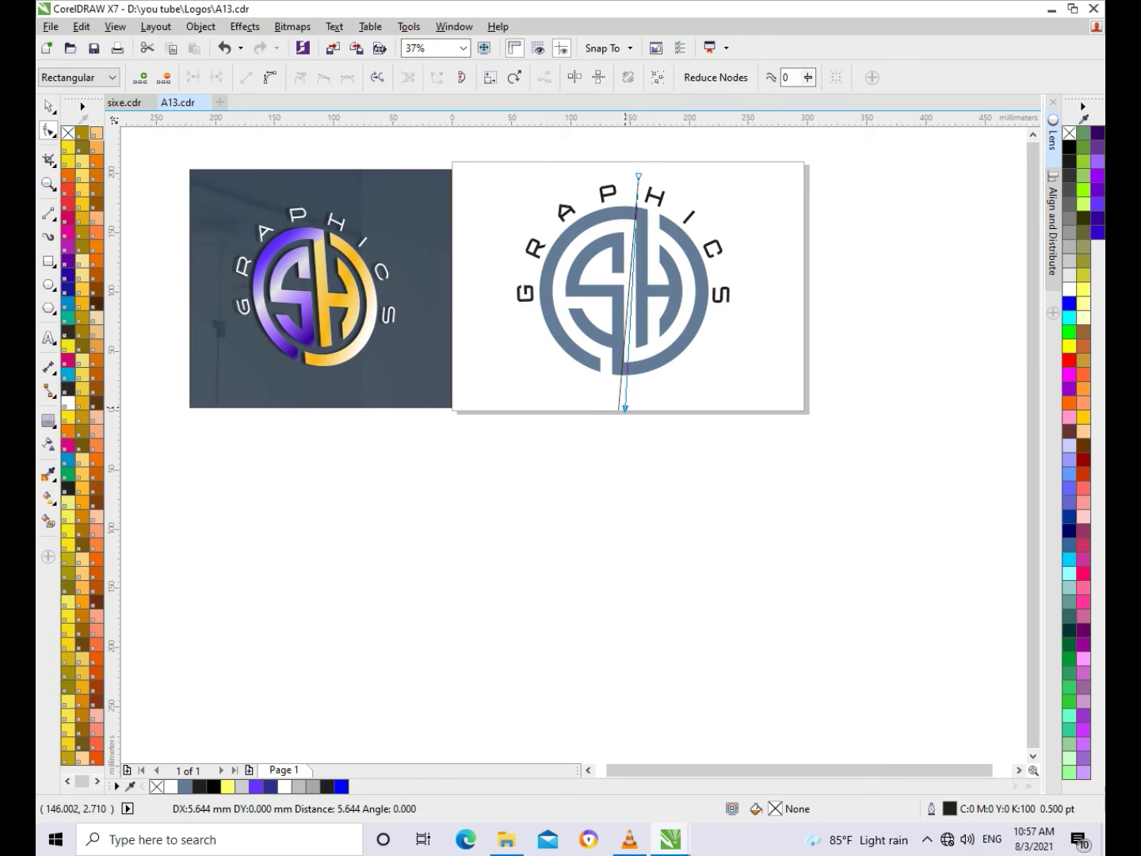
key(space)
key(Delete)
key(ctrl+z)
key(ctrl+z)
key(ctrl+z)
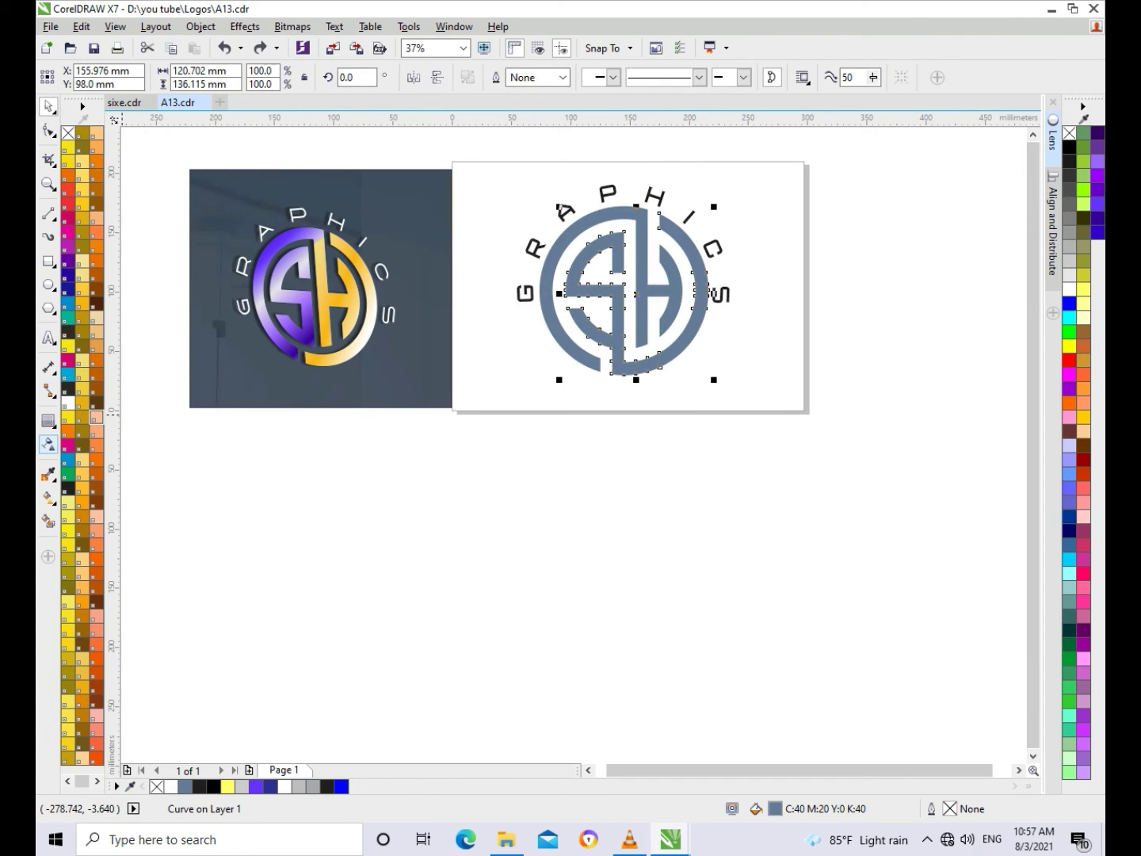
Give the monogram half a linear gradient with orange, yellow, white and brown stops.
click(48, 497)
drag(588, 385, 773, 210)
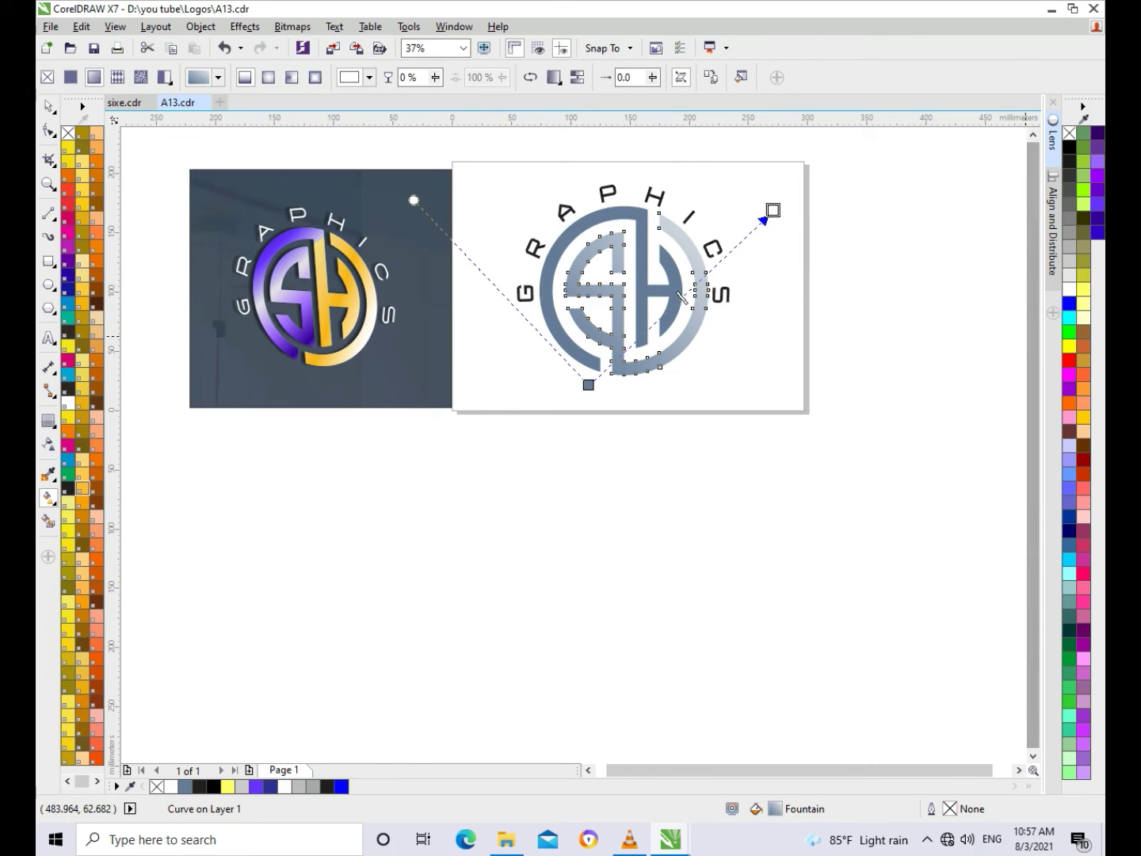
drag(771, 320, 694, 285)
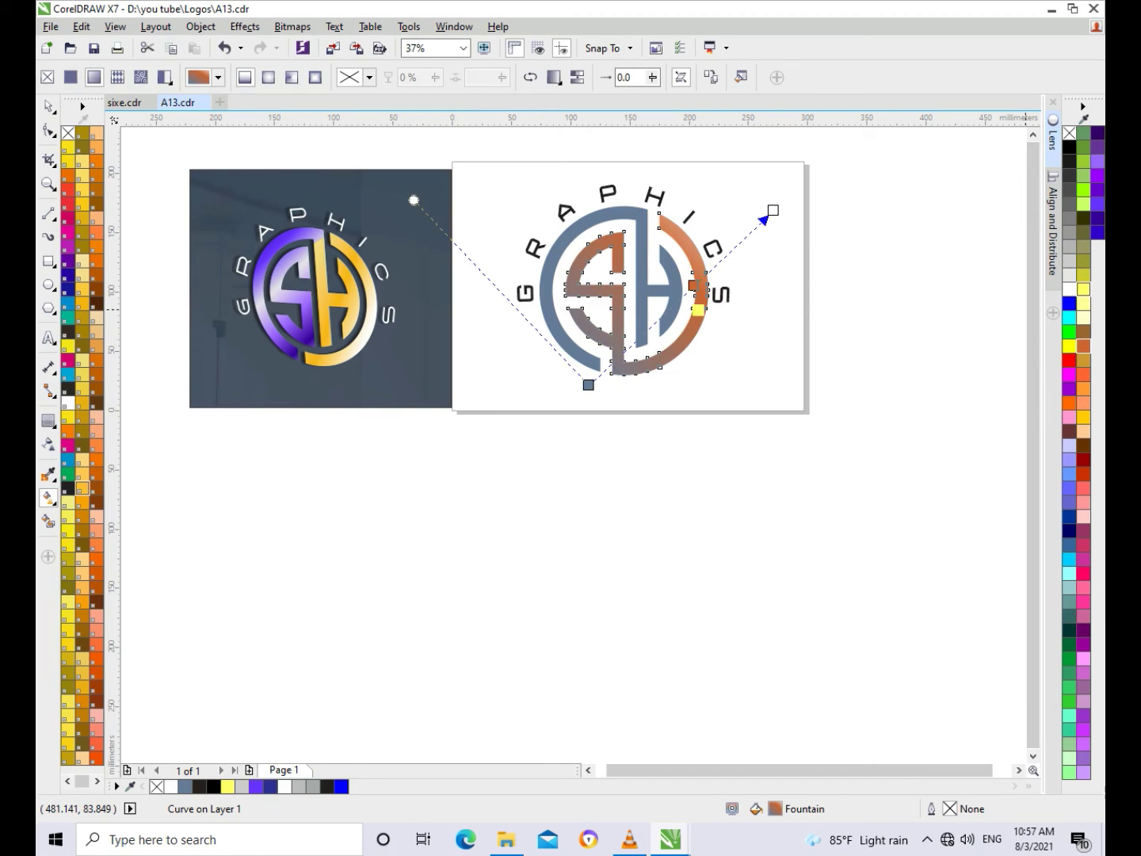
drag(697, 307, 679, 299)
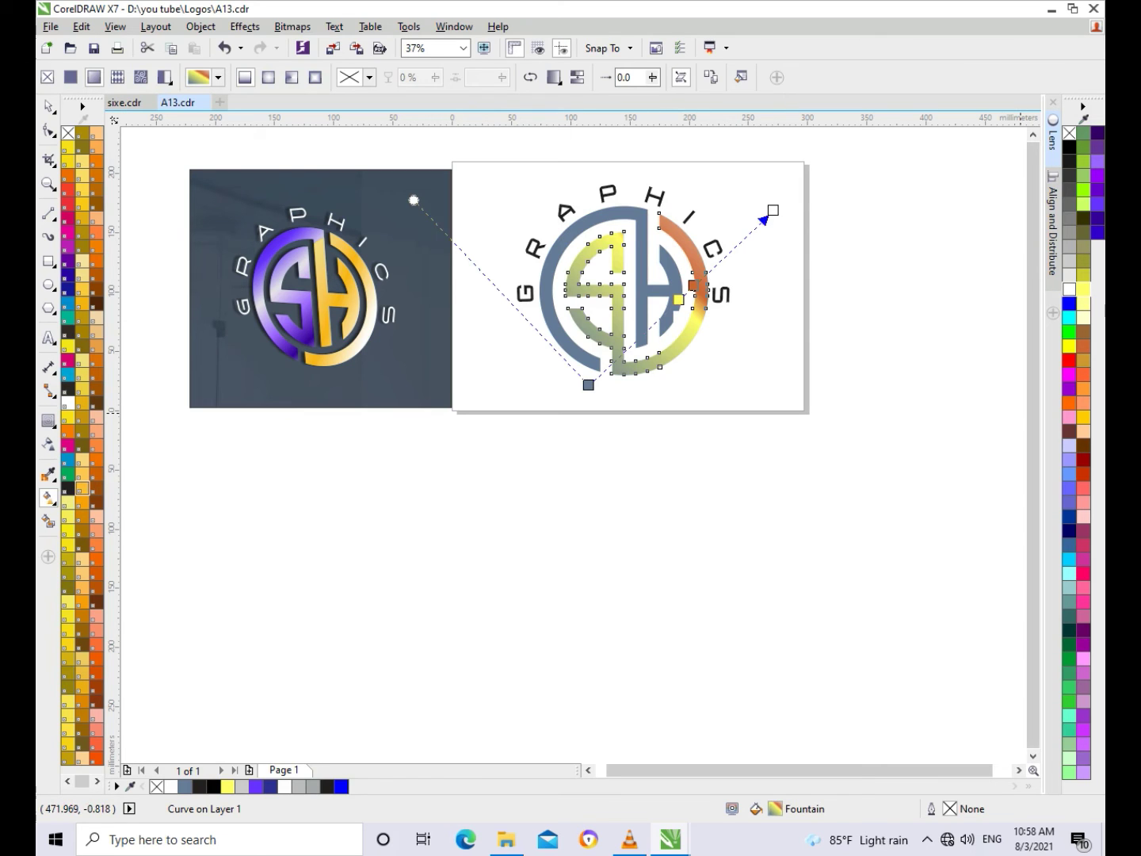
drag(671, 309, 664, 312)
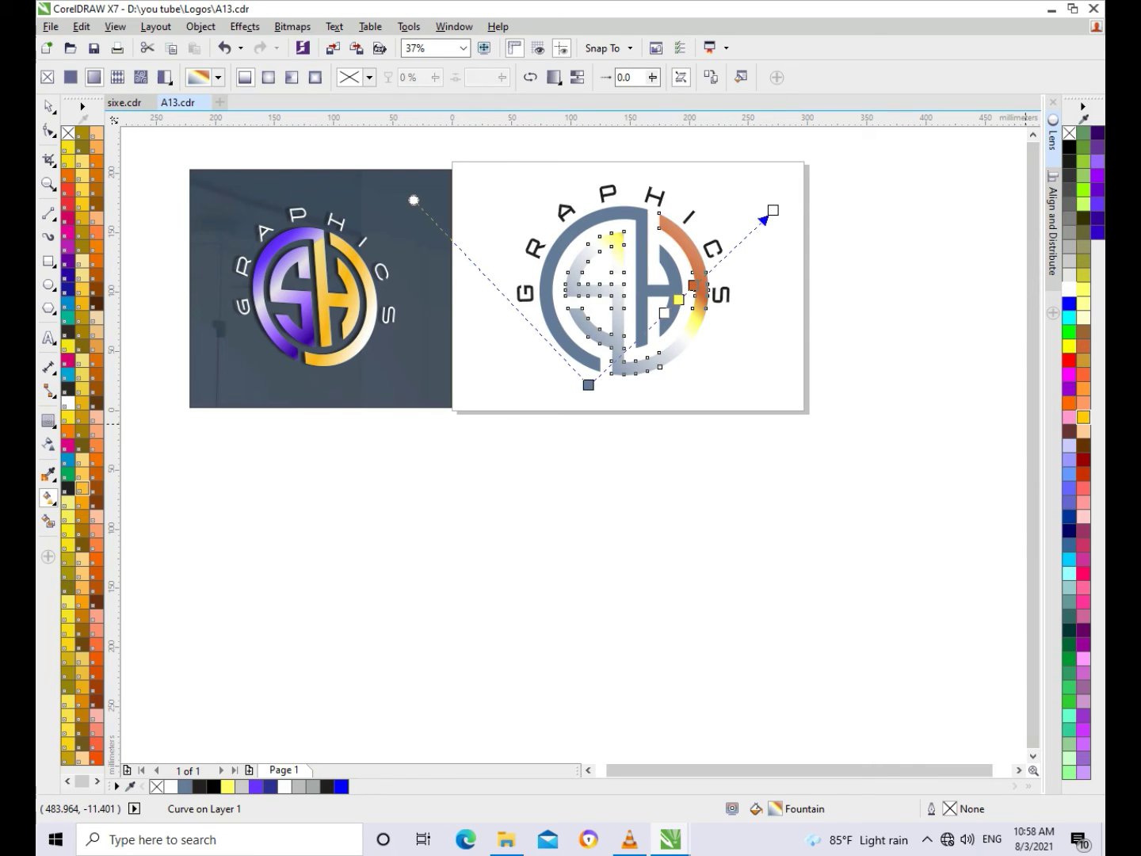
drag(1083, 332, 643, 333)
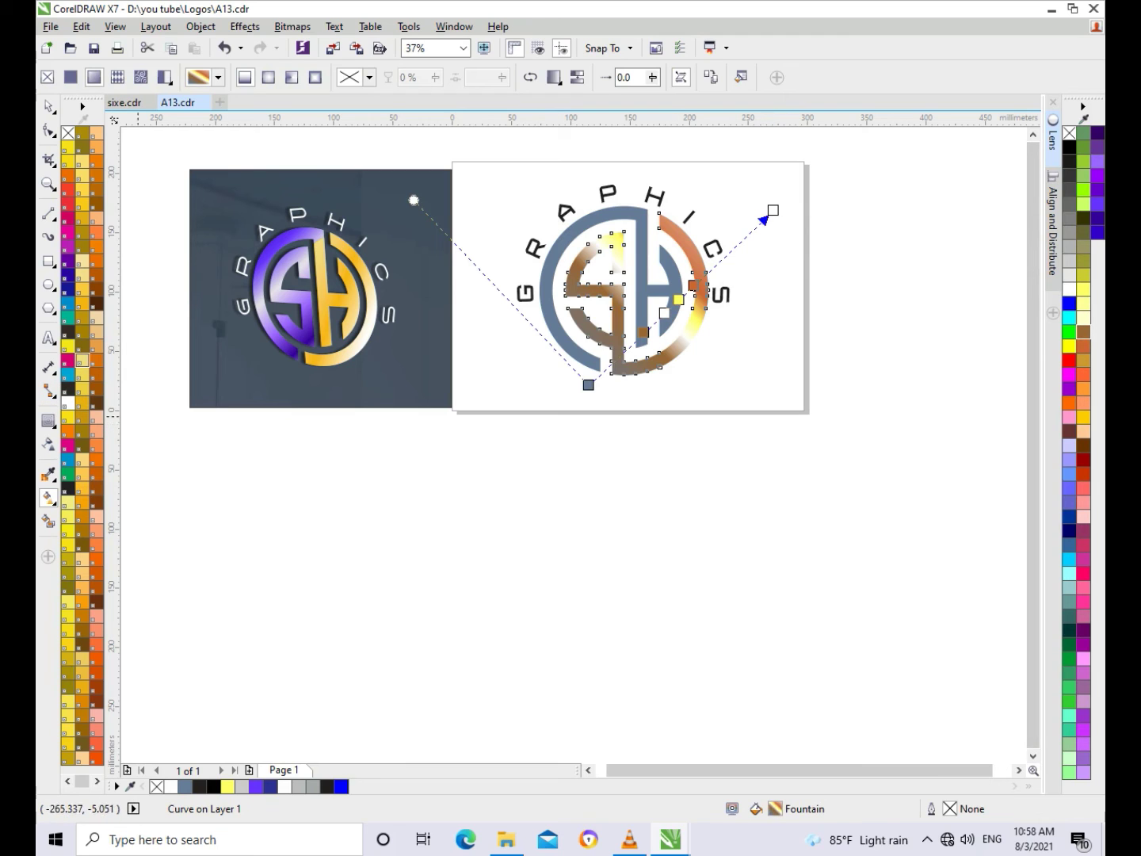
Add another yellow stop and a dark olive stop near the gradient's end.
mouse_move(200, 366)
mouse_down()
mouse_move(634, 351)
mouse_move(560, 408)
mouse_up()
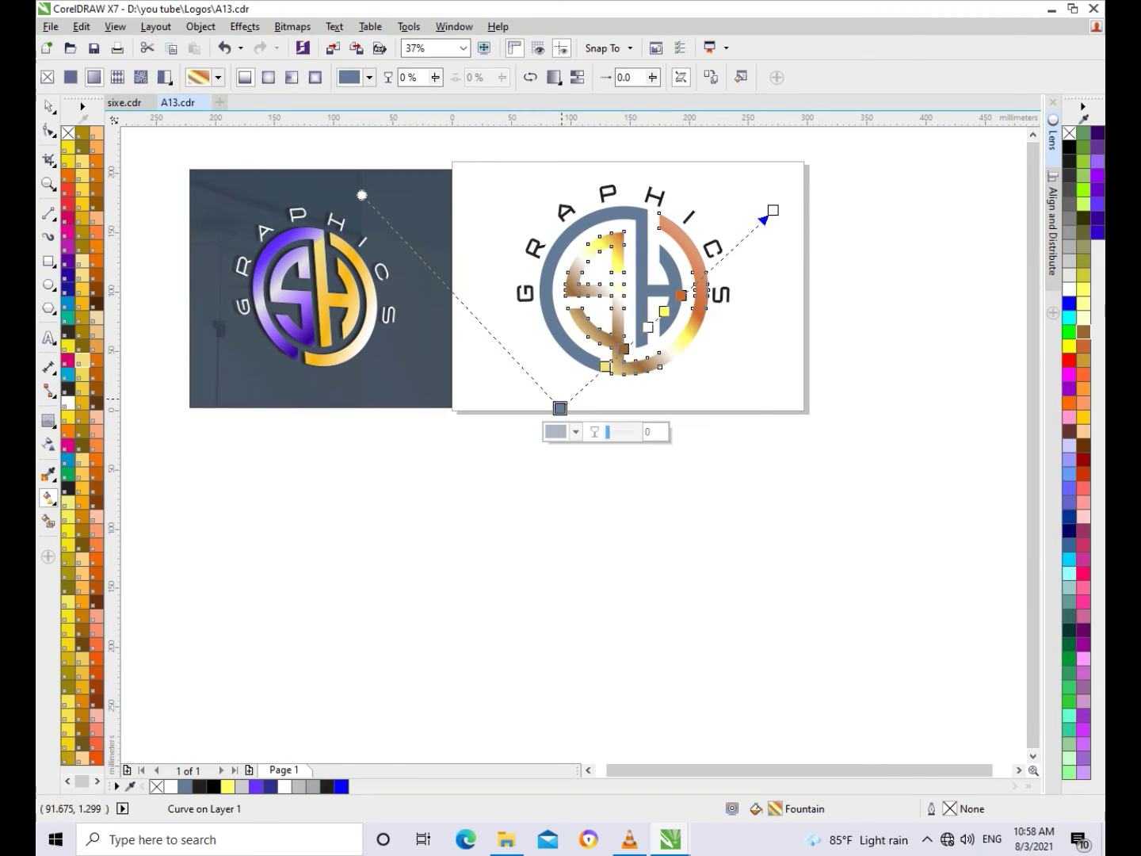
mouse_move(69, 418)
mouse_down()
mouse_move(717, 274)
mouse_move(707, 271)
mouse_up()
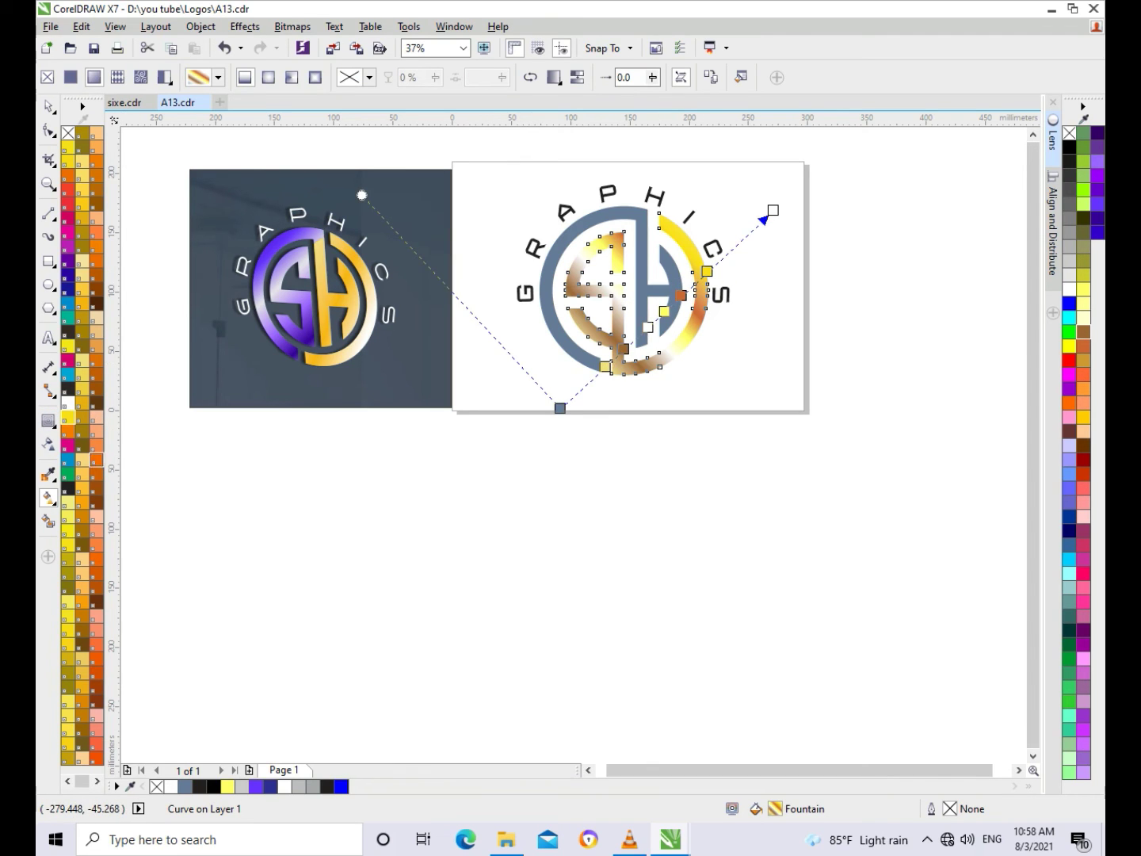
drag(447, 392, 624, 375)
mouse_move(610, 381)
mouse_down()
mouse_move(750, 264)
mouse_move(733, 248)
mouse_up()
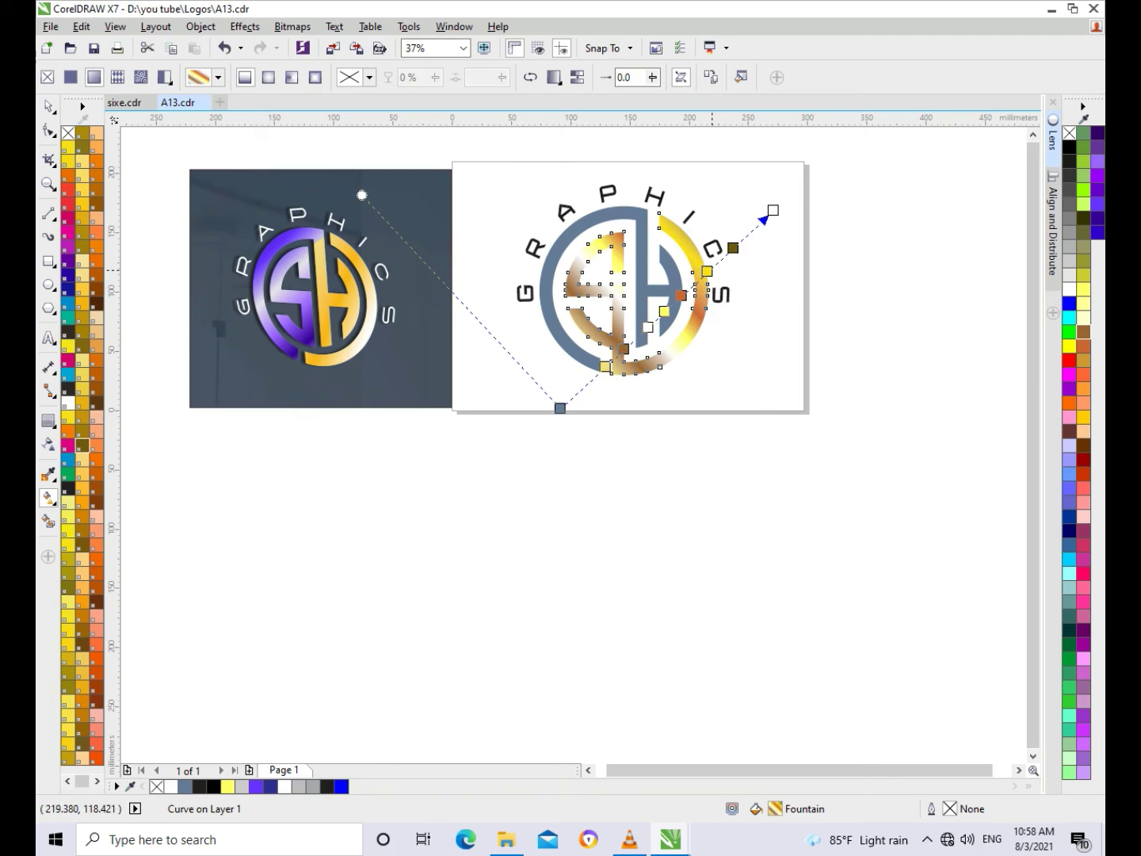
Shift the orange stop toward the end and remove the white stop from the gold gradient.
click(681, 295)
drag(681, 296, 690, 287)
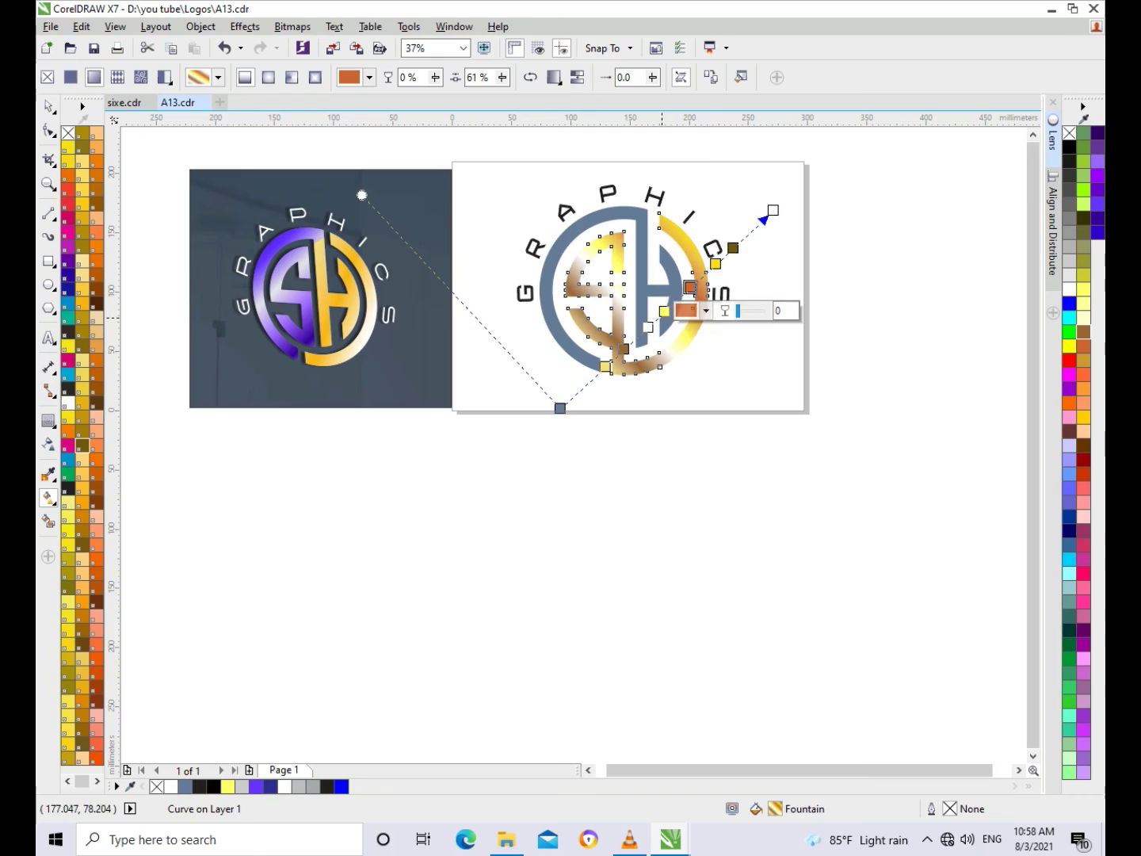
click(648, 326)
drag(641, 331, 587, 382)
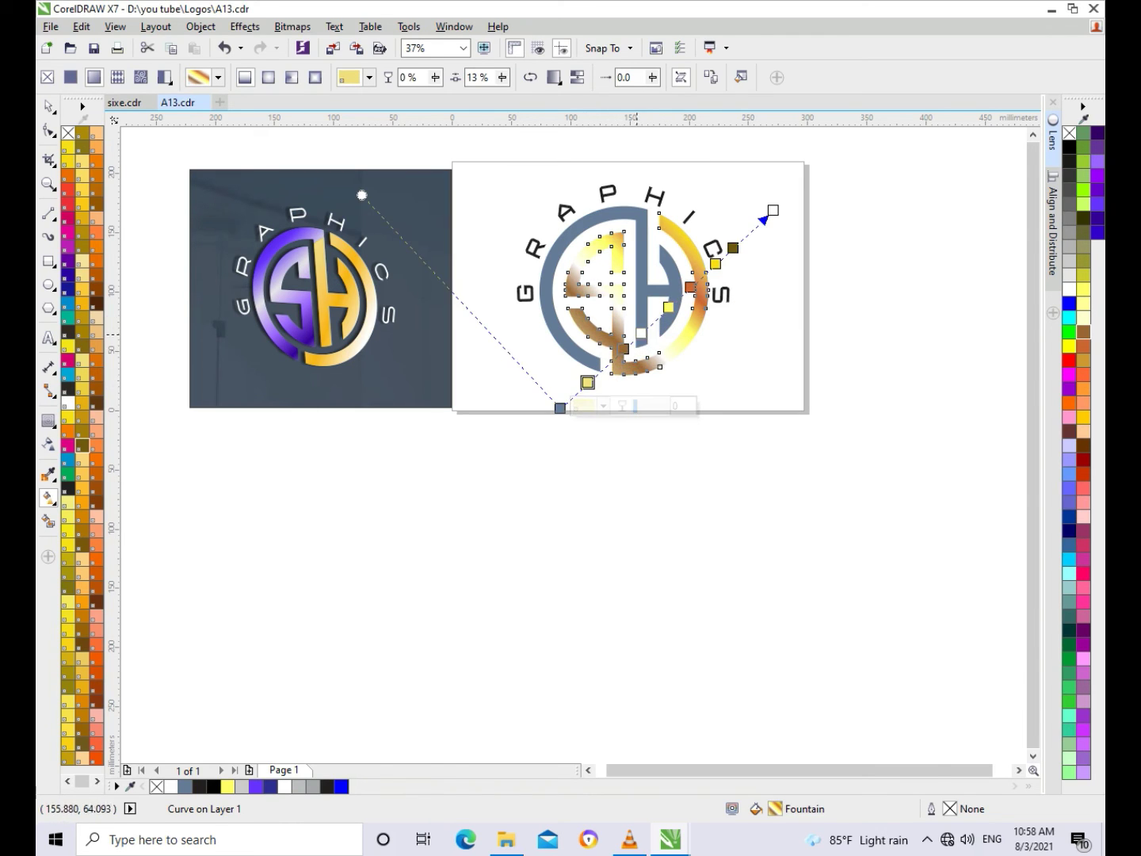
double_click(641, 333)
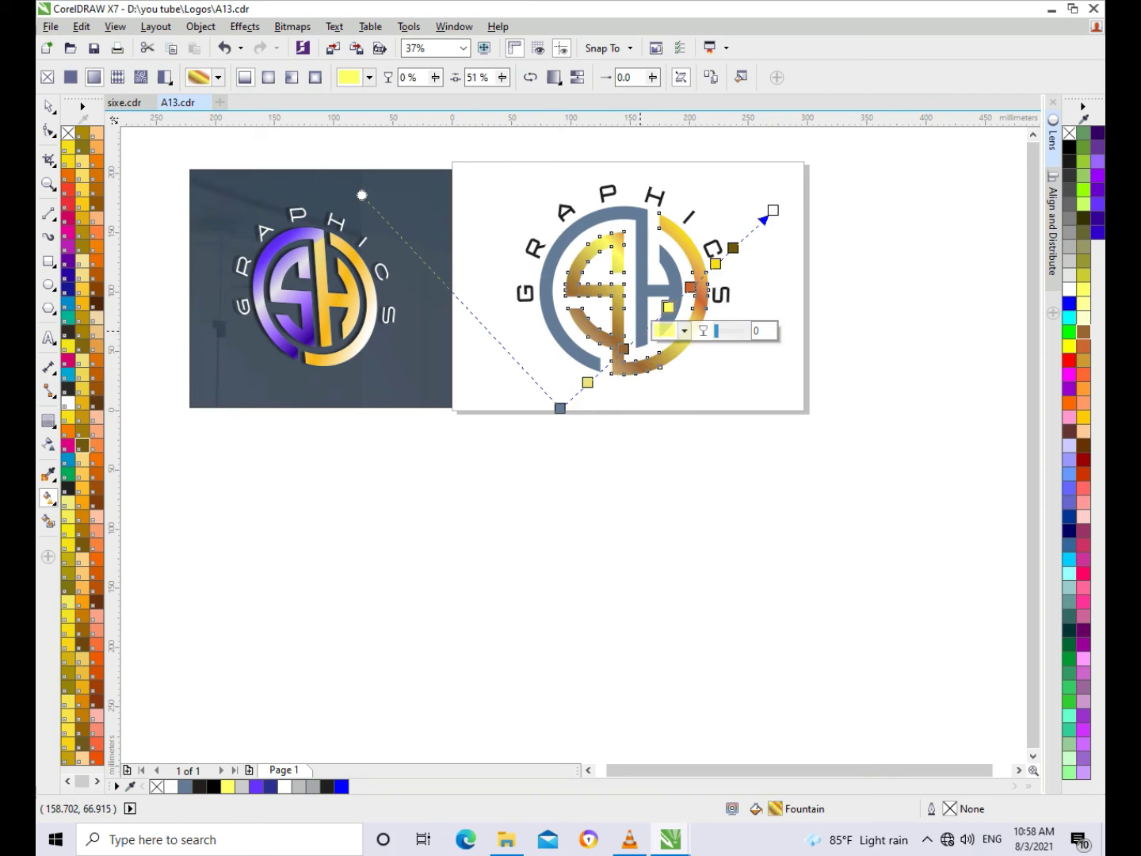
key(space)
click(669, 317)
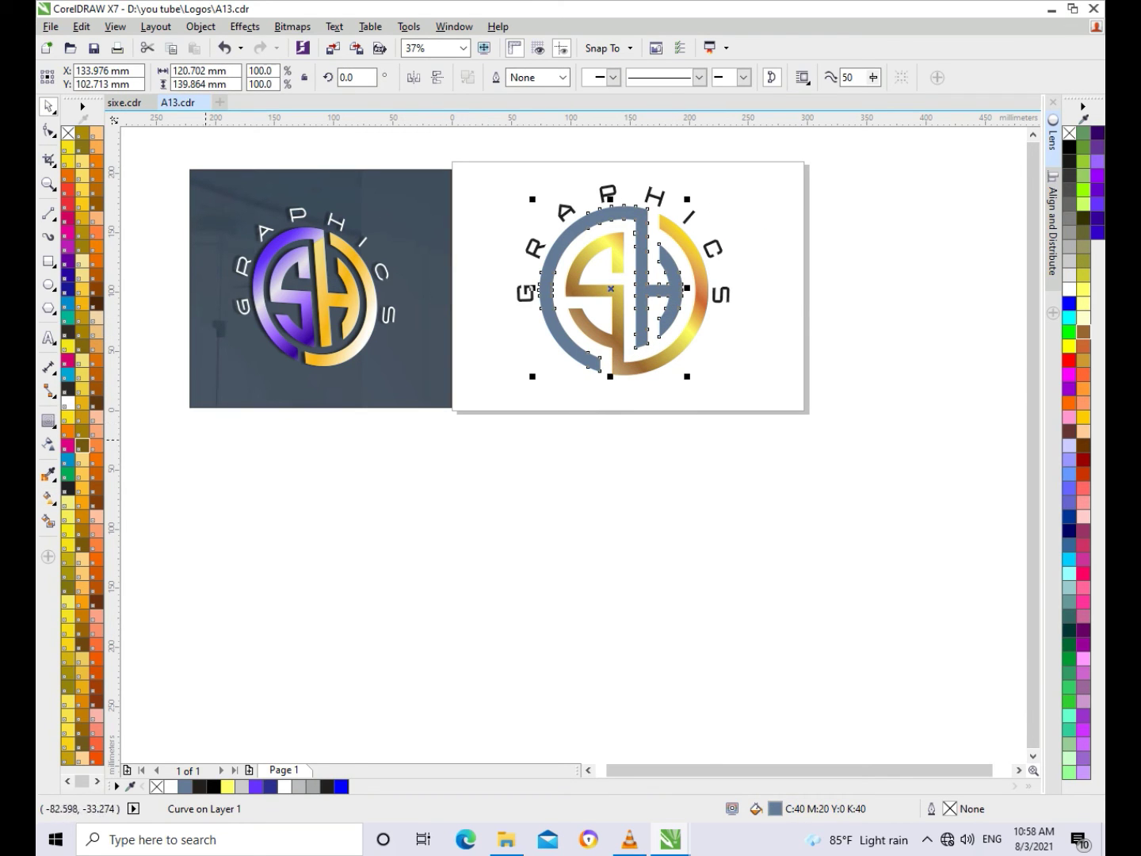
Fill the grey-blue monogram half with a linear gradient: black to dark blue to blue, light-blue midpoint.
click(48, 497)
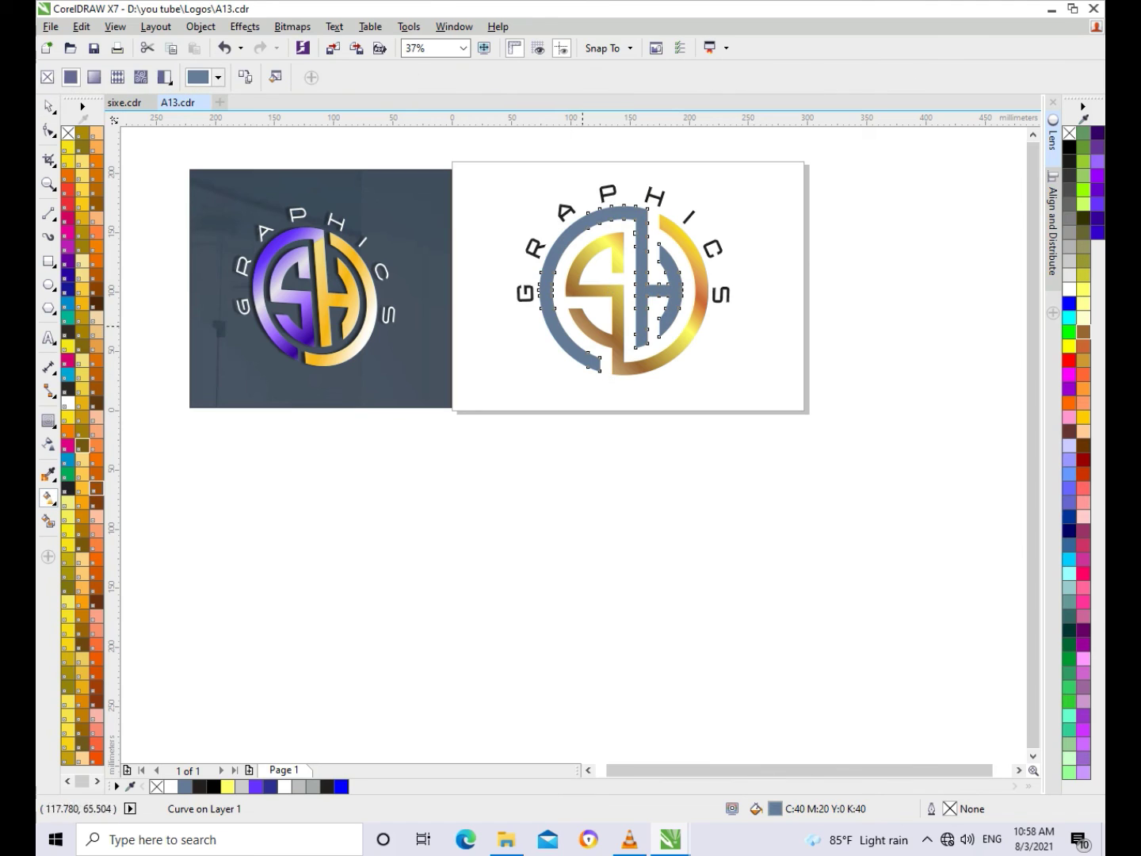
drag(531, 352, 706, 191)
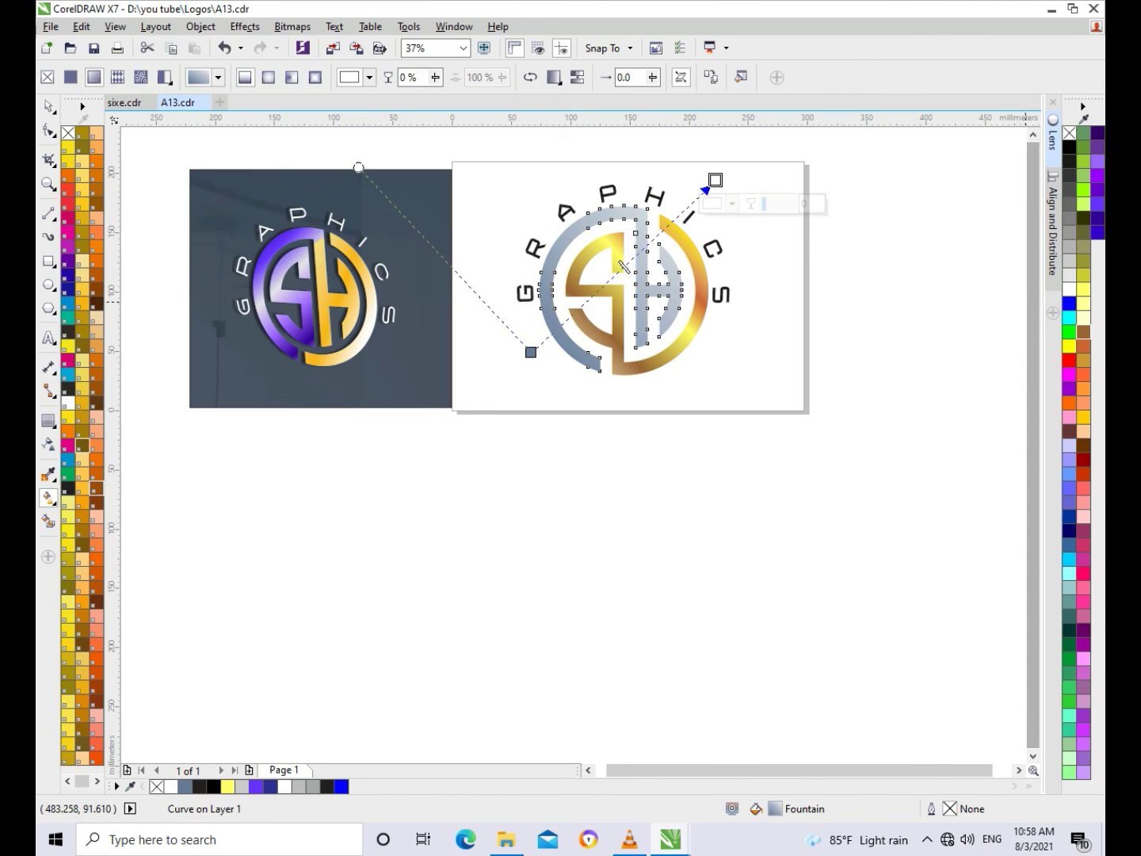
mouse_move(1069, 304)
mouse_down()
mouse_move(696, 224)
mouse_move(687, 210)
mouse_up()
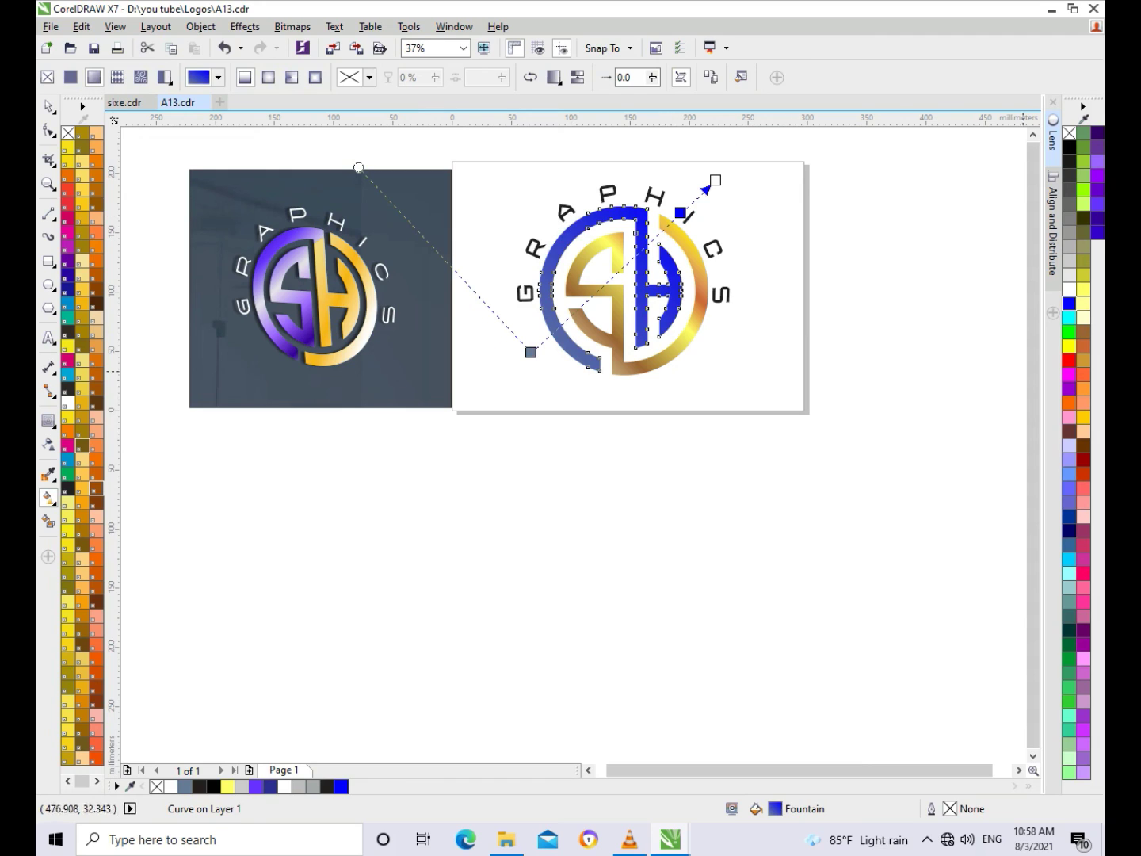
mouse_move(1097, 232)
mouse_down()
mouse_move(634, 287)
mouse_move(612, 276)
mouse_up()
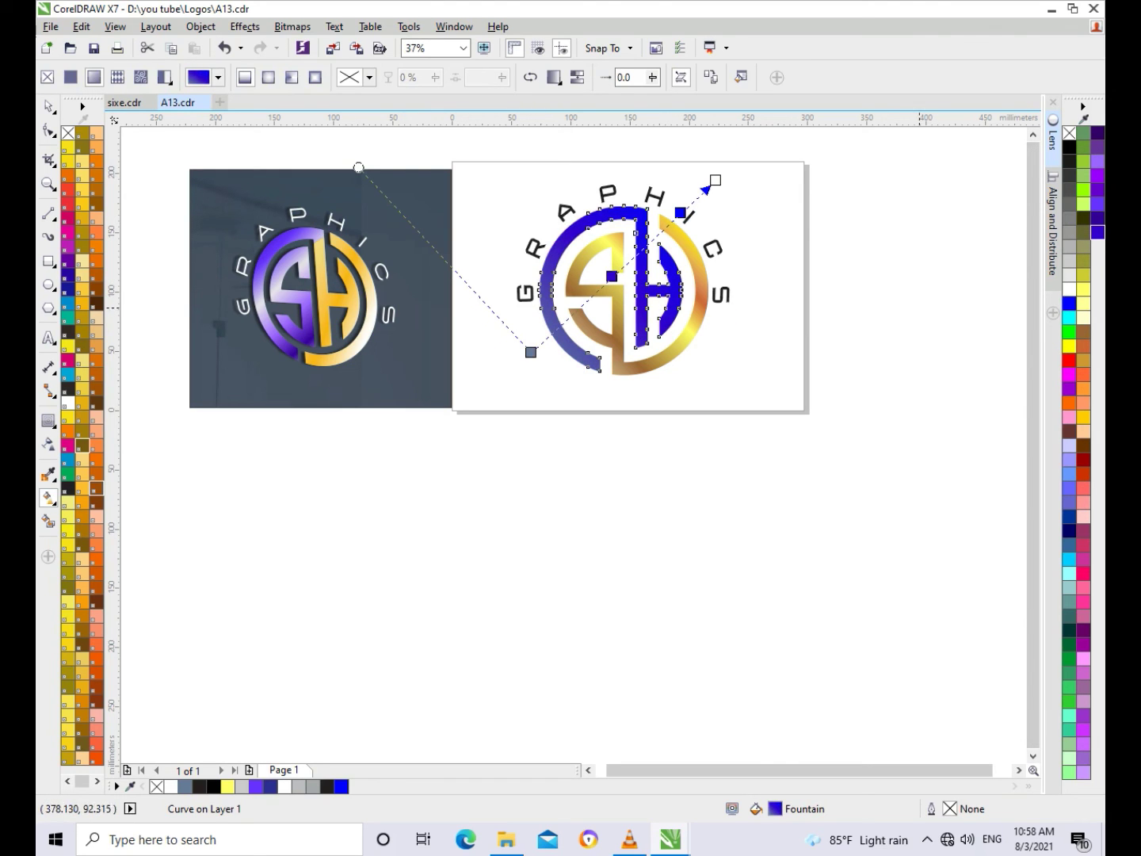
mouse_move(734, 290)
mouse_down()
mouse_move(570, 347)
mouse_move(540, 344)
mouse_up()
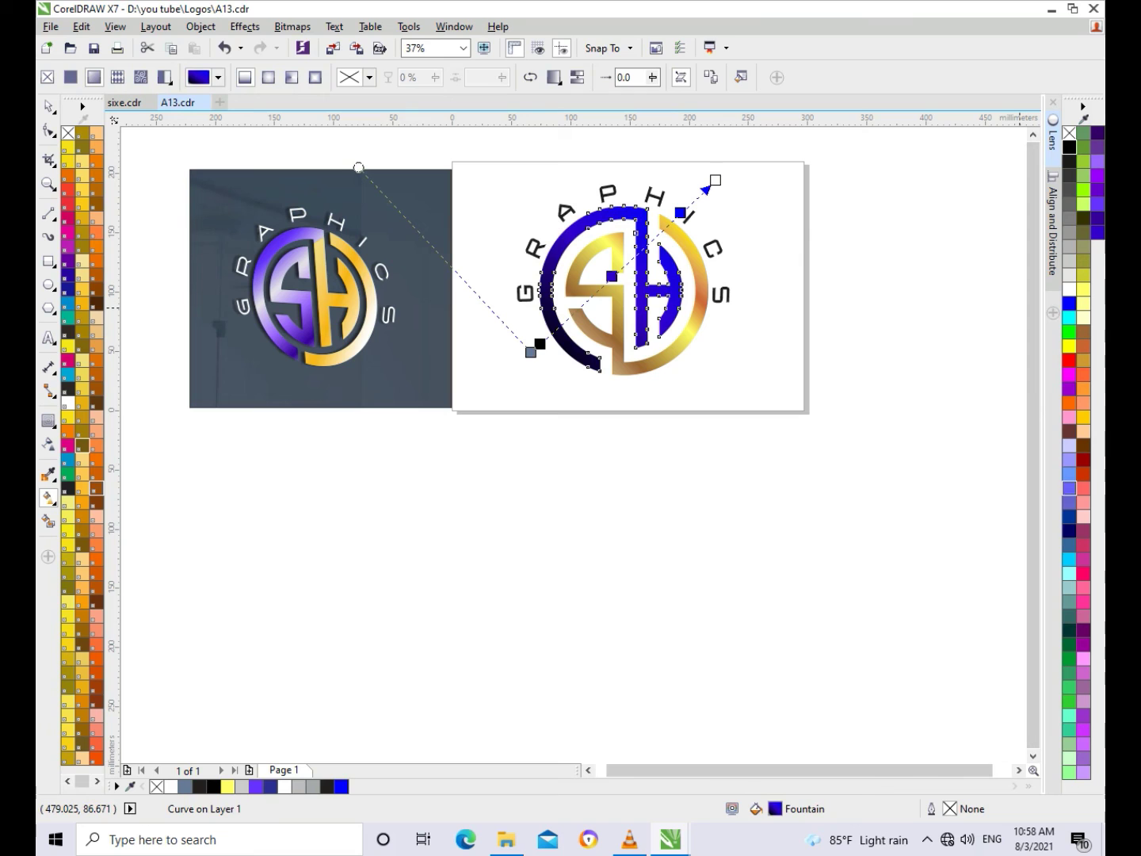
drag(994, 446, 633, 258)
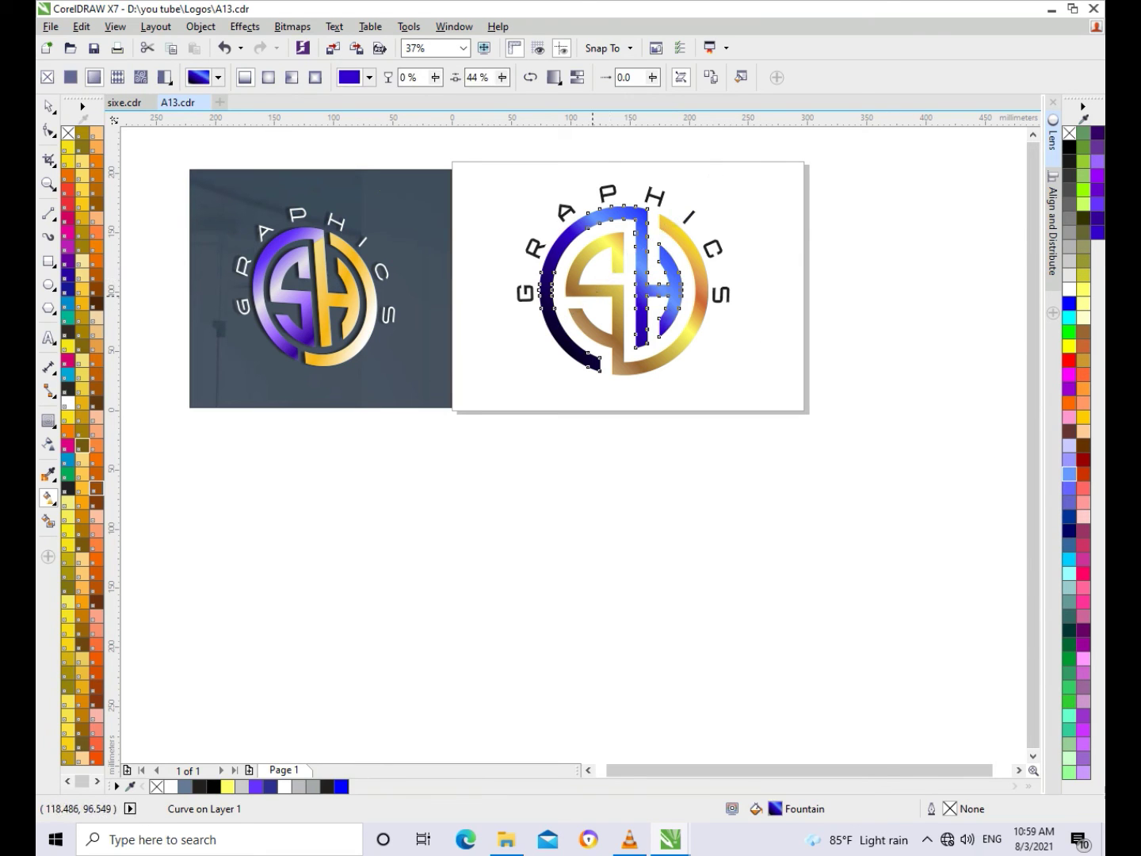
click(610, 277)
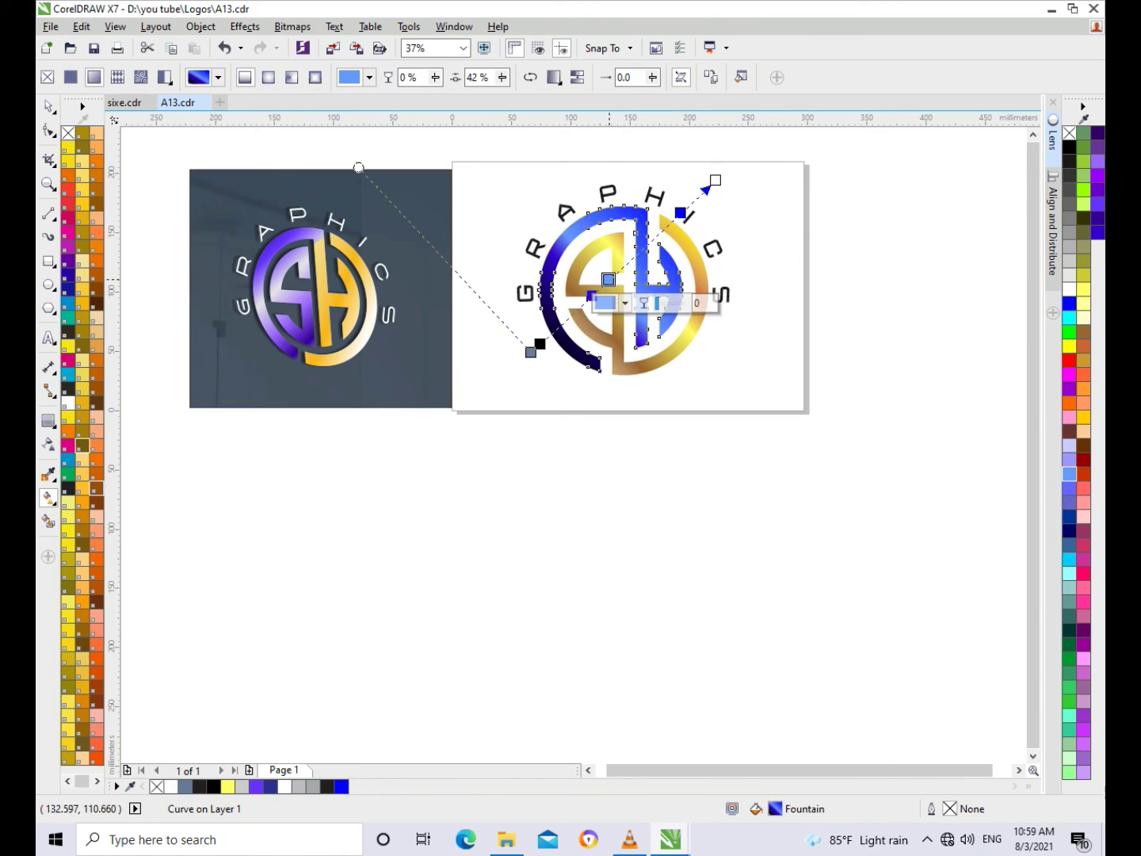
key(space)
click(671, 456)
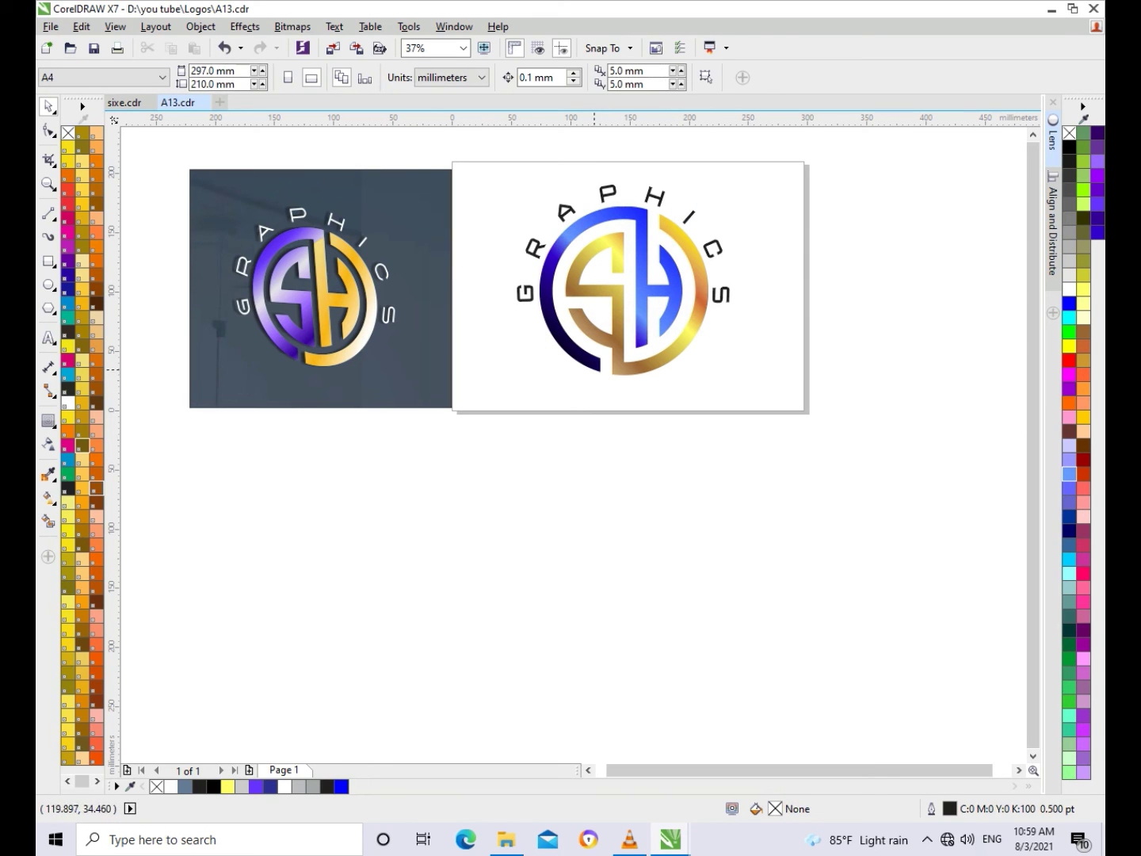
Convert the arched GRAPHICS lettering to curves with Ctrl+Q.
click(719, 255)
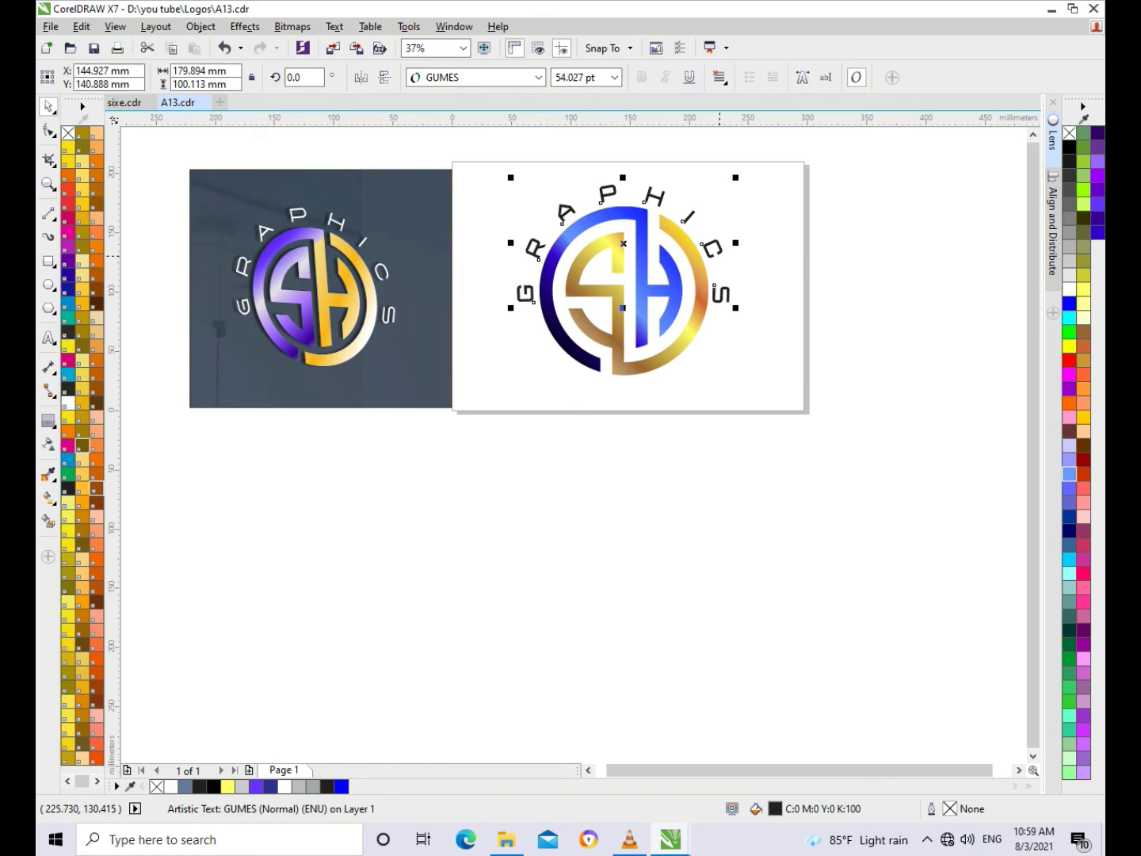
key(ctrl+q)
key(Escape)
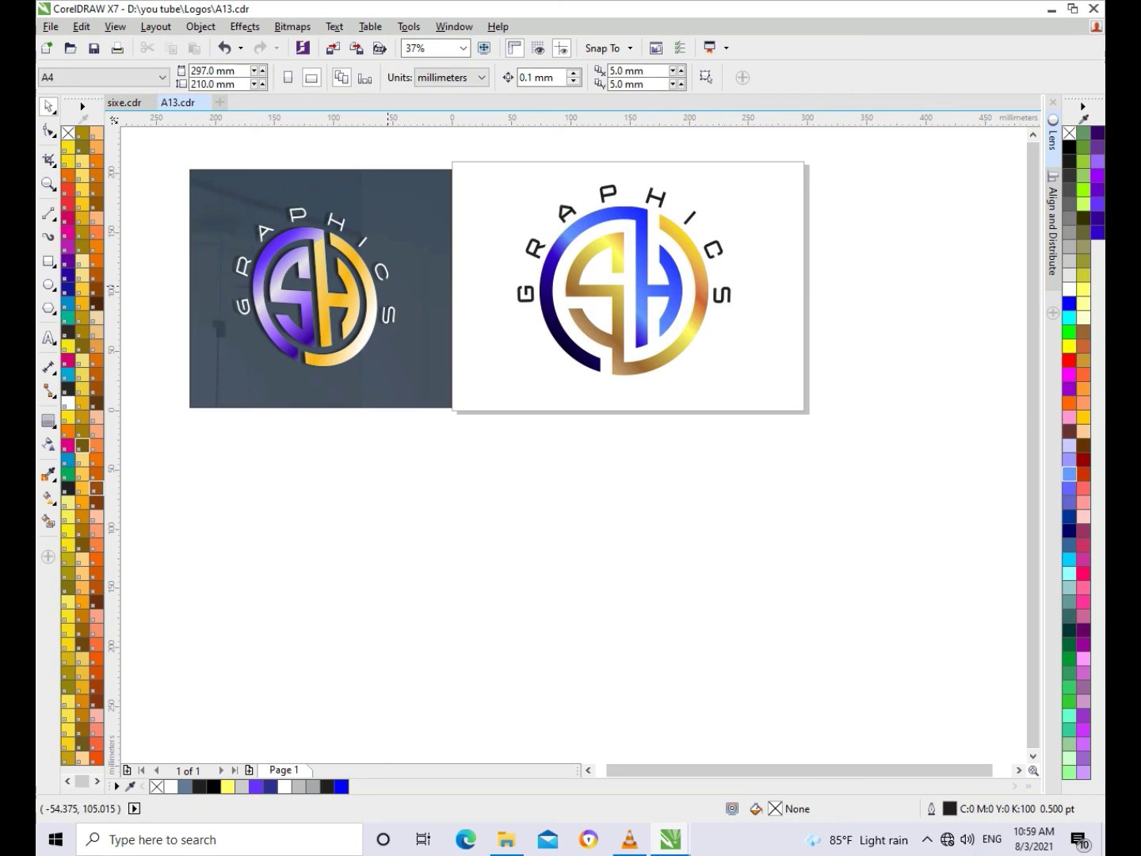
Select both halves of the SH monogram together for adding an effect.
drag(497, 152, 754, 398)
click(688, 441)
click(661, 366)
shift+click(714, 293)
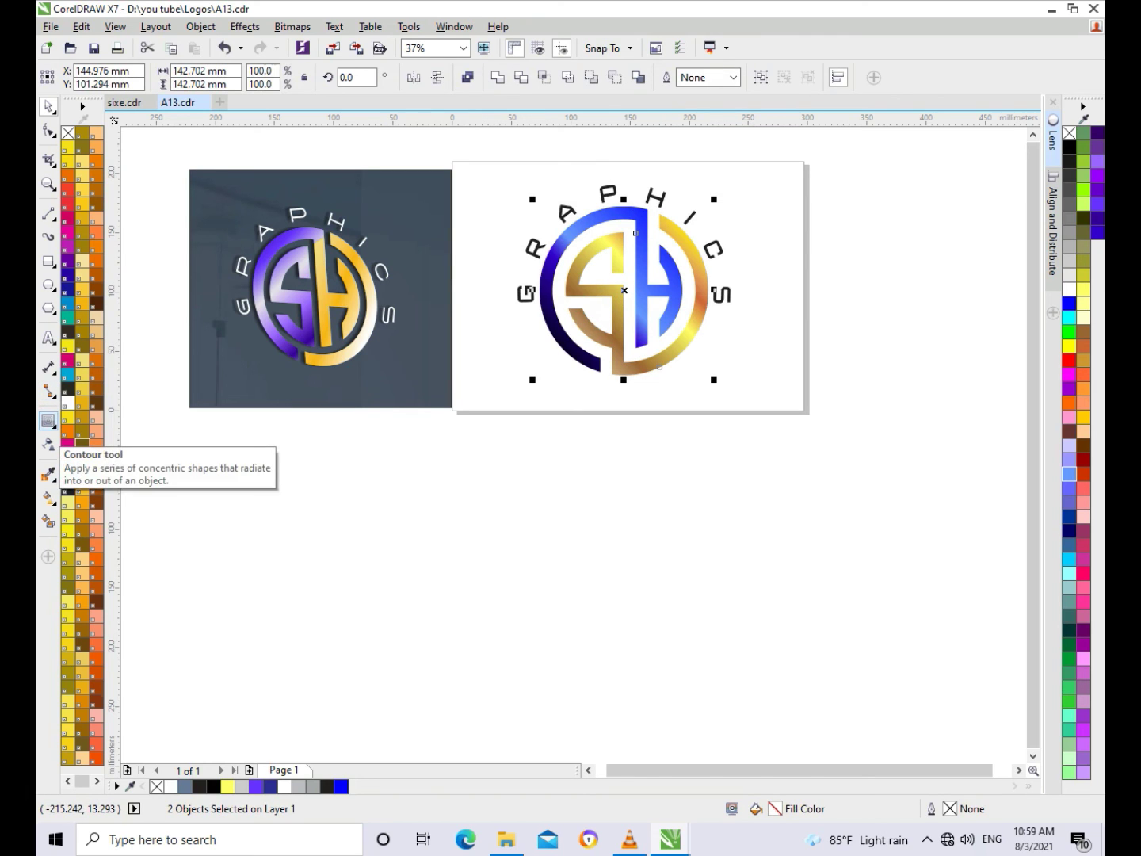
click(49, 421)
Give both monogram halves a Flat Top Right drop shadow with feather 2.
click(87, 420)
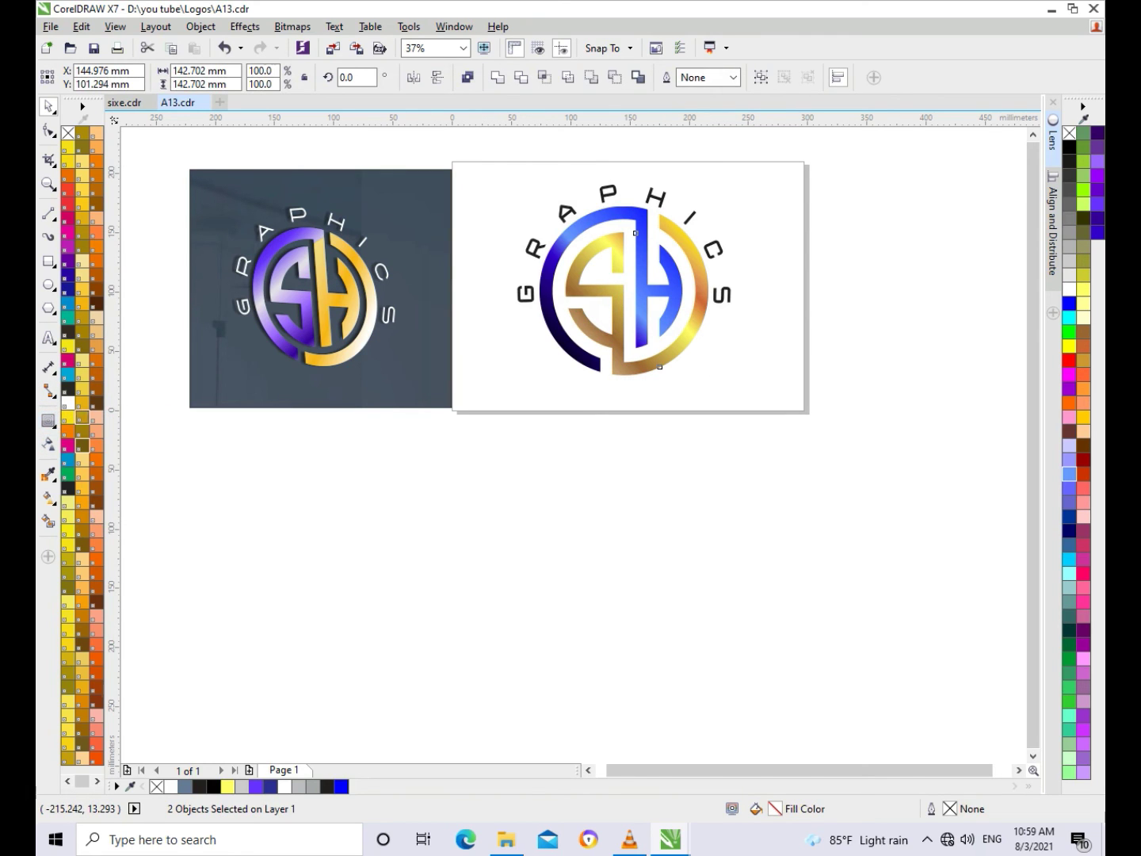
click(79, 77)
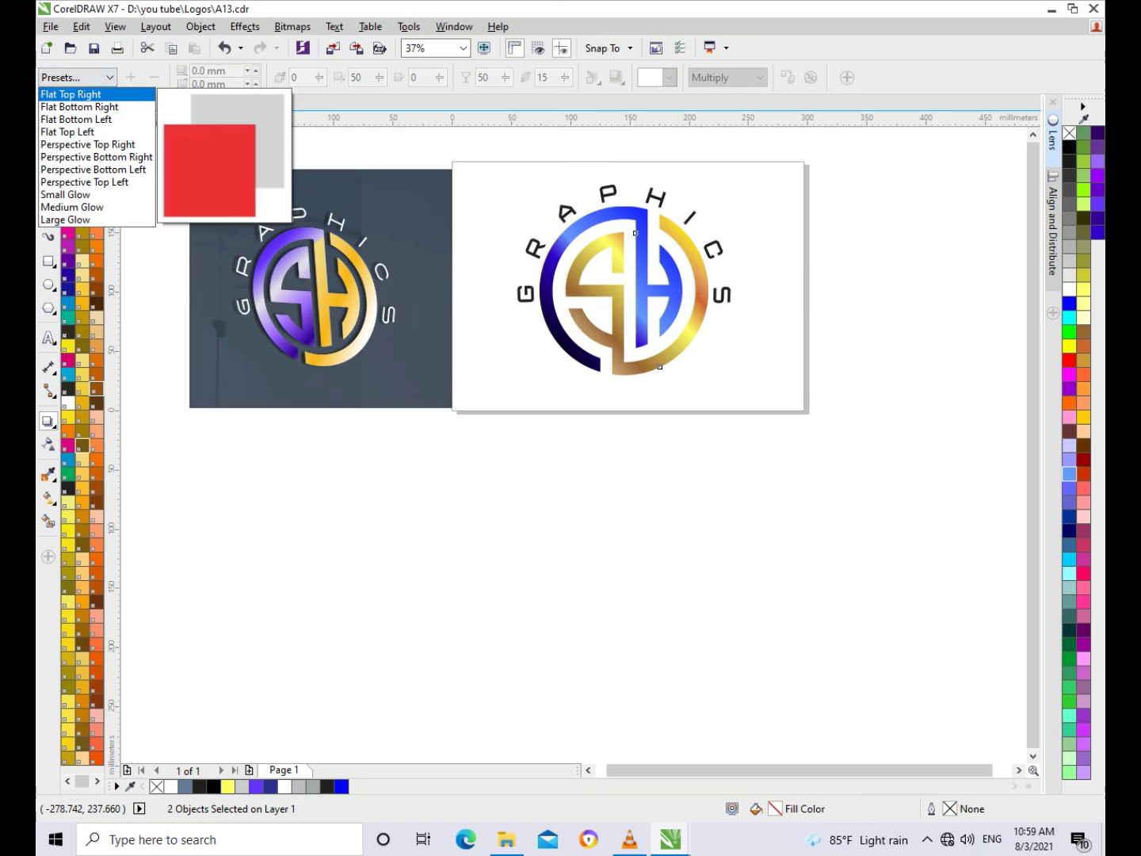
click(71, 95)
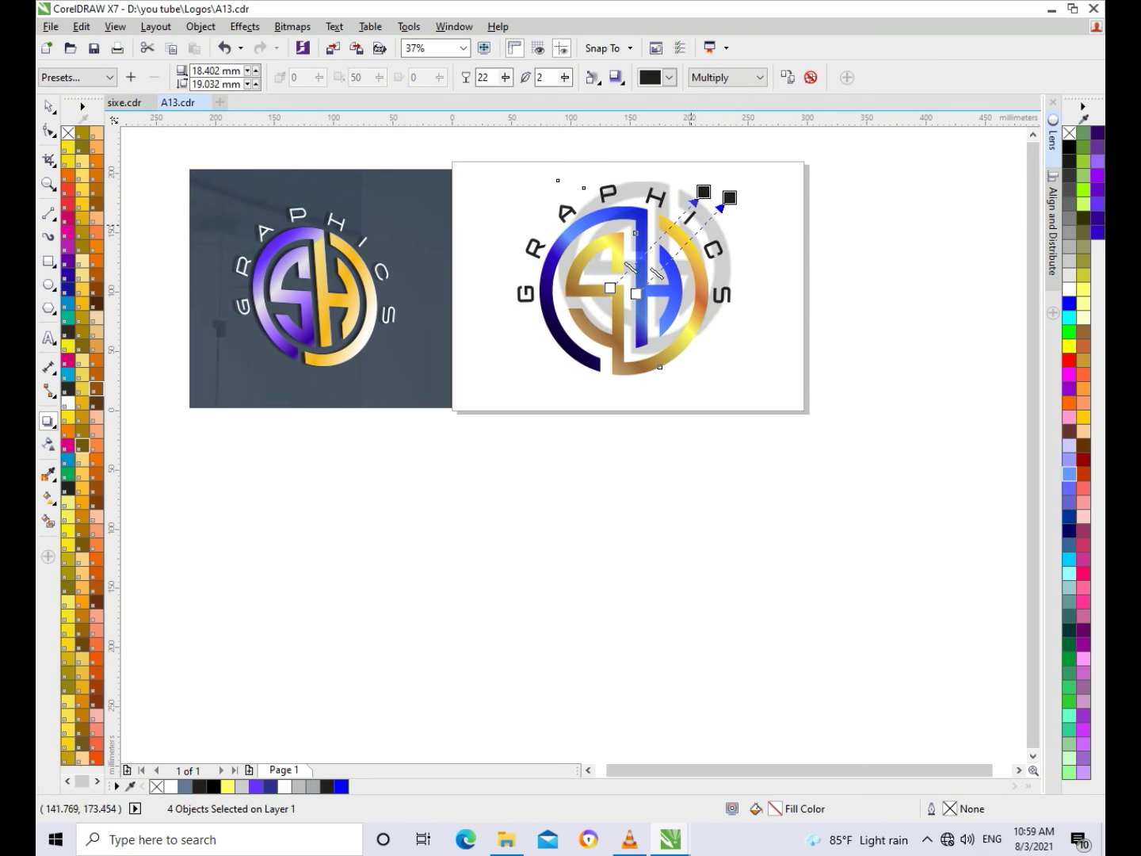
text(15)
mouse_move(703, 192)
mouse_down()
mouse_move(680, 212)
mouse_move(705, 218)
mouse_up()
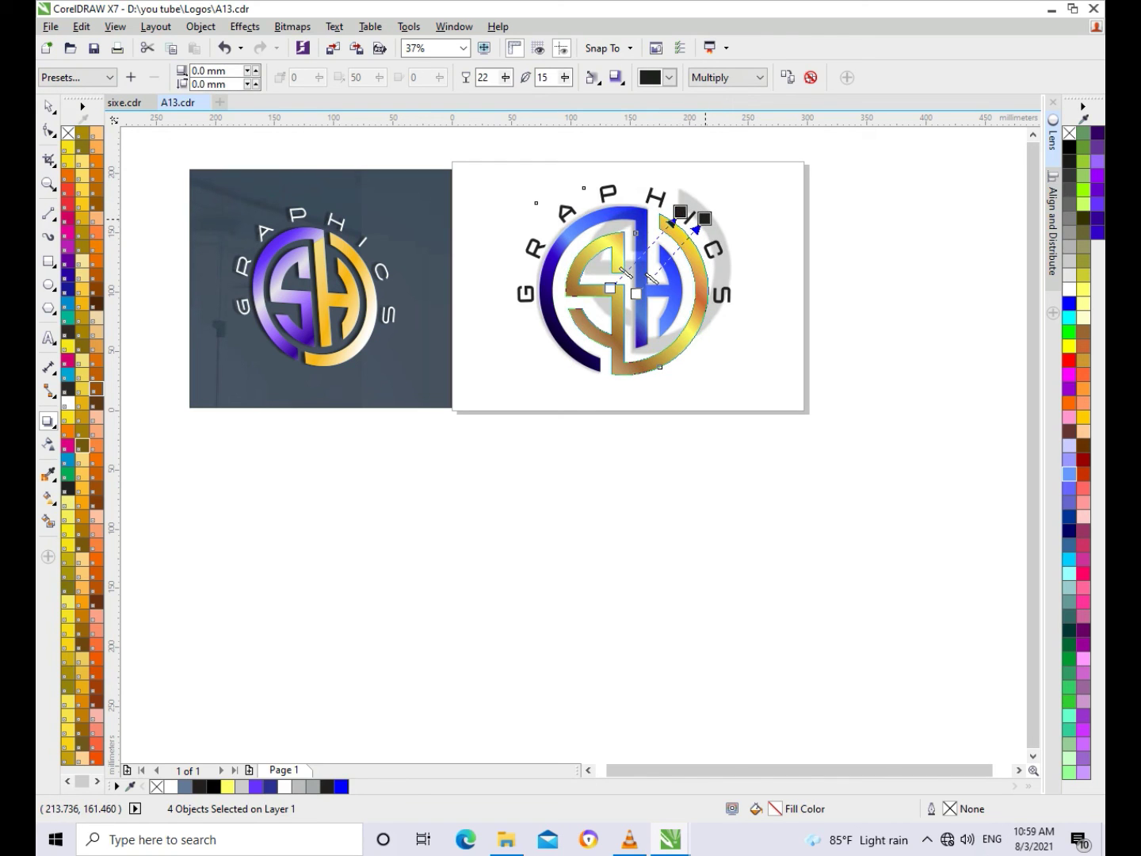
text(2)
key(Return)
Angle the monogram shadows toward the left and lower their opacity to 22.
drag(680, 212, 559, 235)
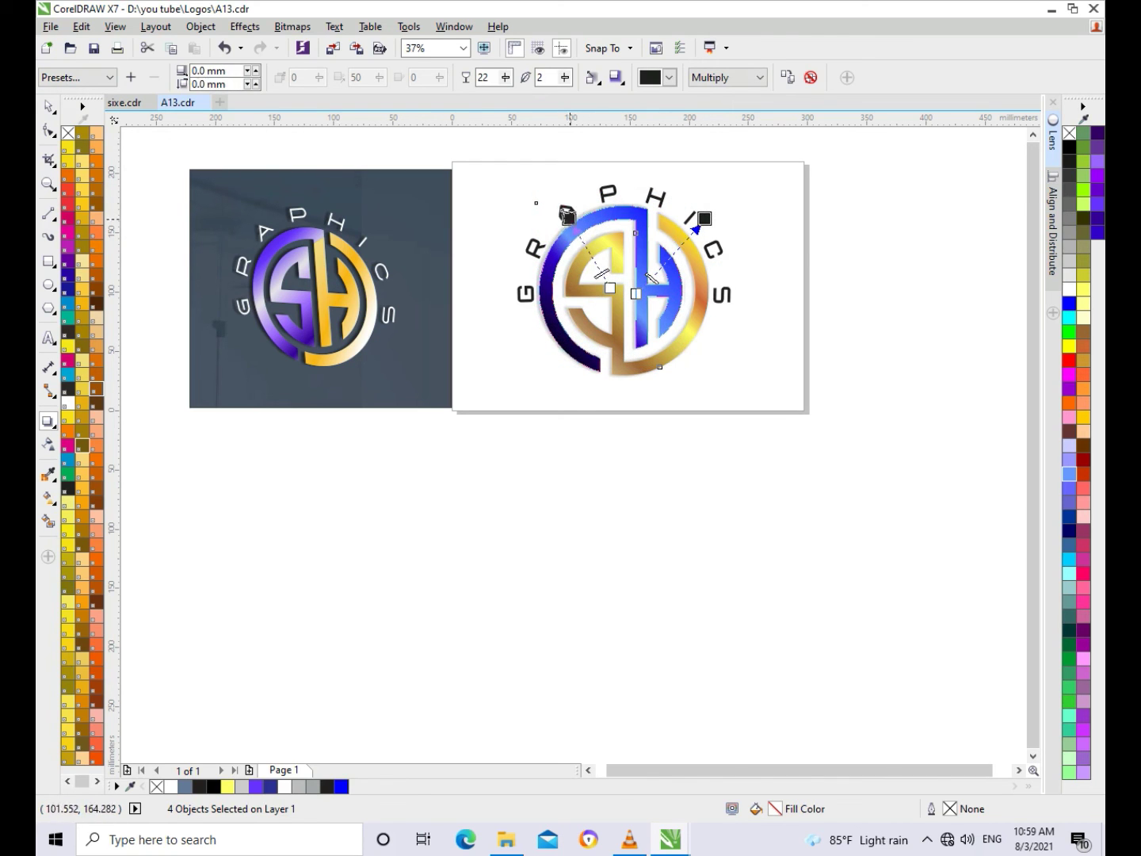
drag(704, 218, 602, 222)
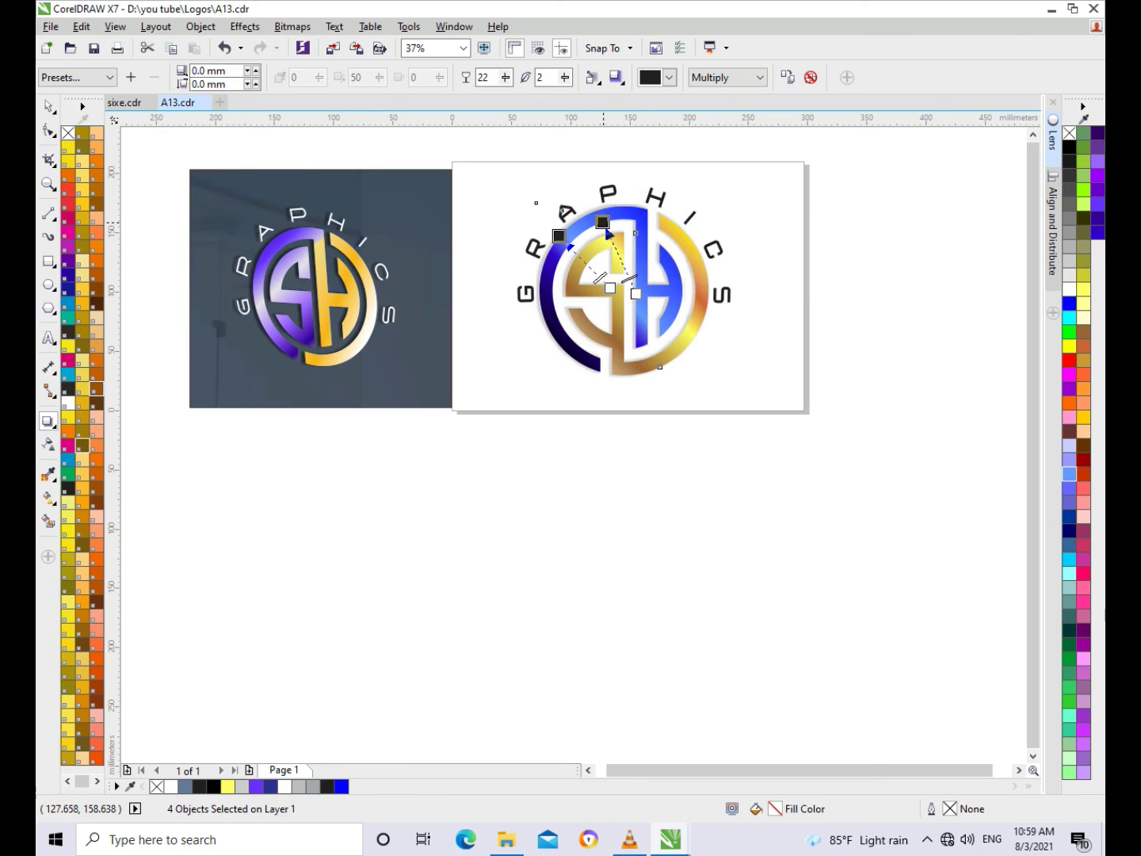
mouse_move(626, 269)
mouse_down()
mouse_move(615, 241)
mouse_move(585, 261)
mouse_move(564, 240)
mouse_up()
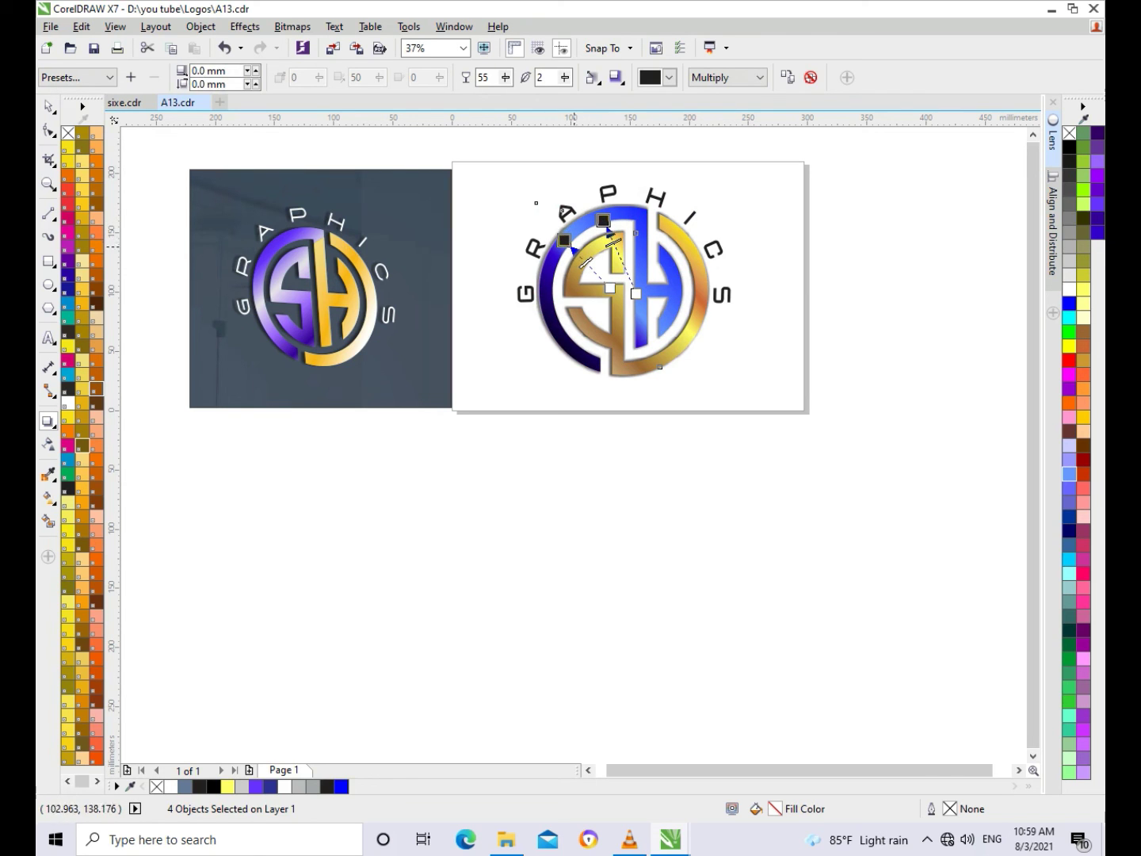
drag(563, 240, 572, 234)
key(space)
click(717, 252)
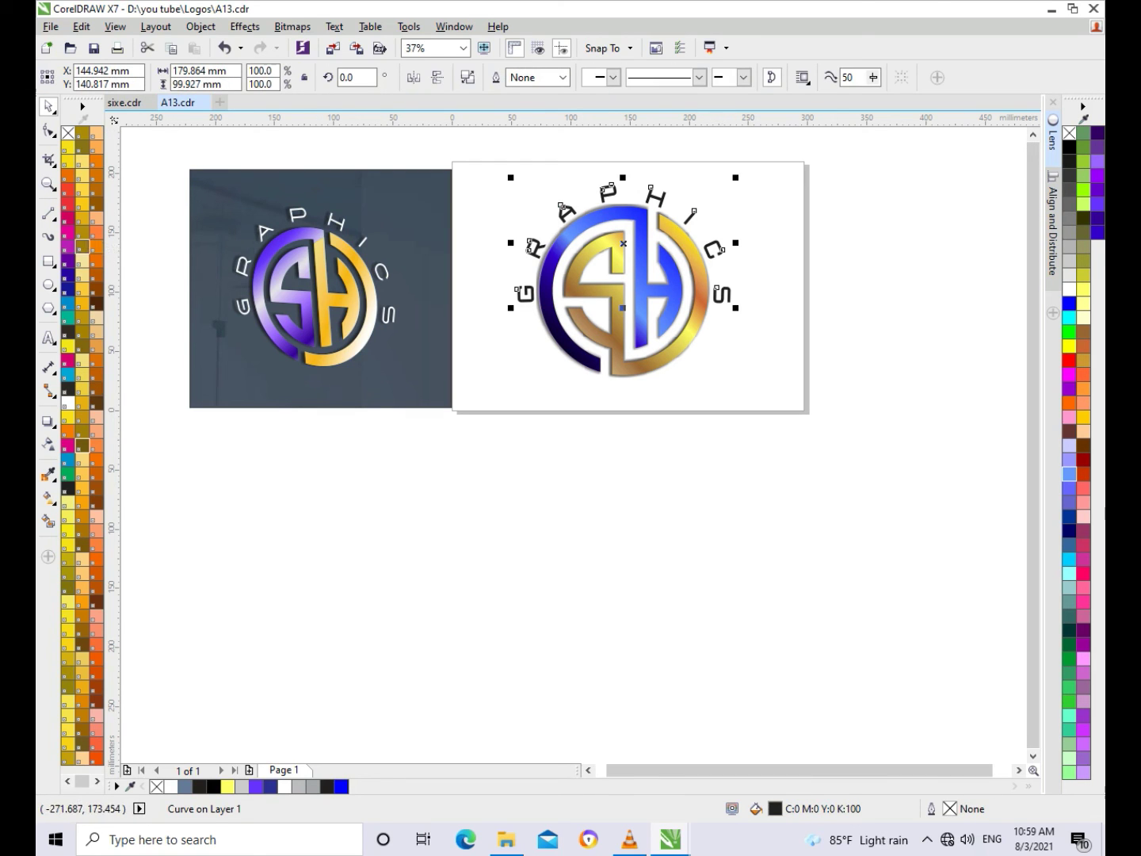
Give the GRAPHICS lettering a Flat Bottom Right drop shadow centred beneath the text.
click(48, 420)
click(76, 77)
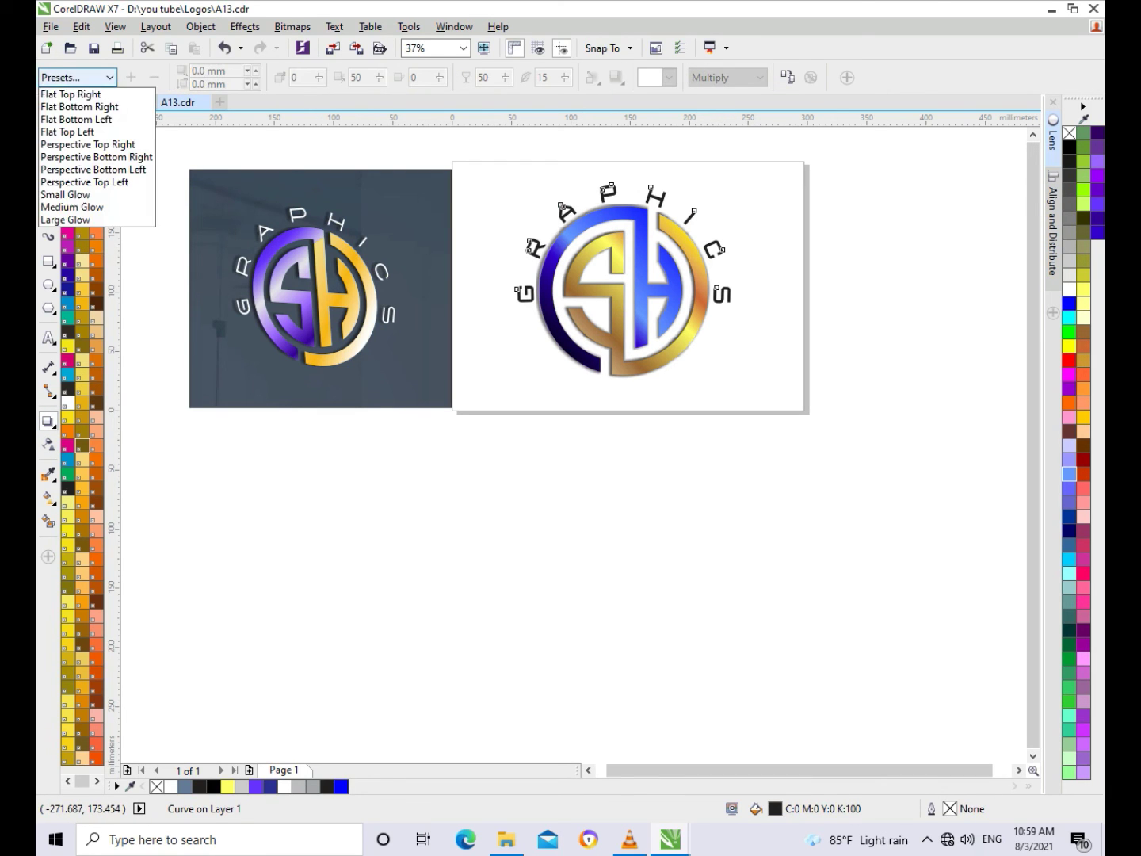
click(79, 106)
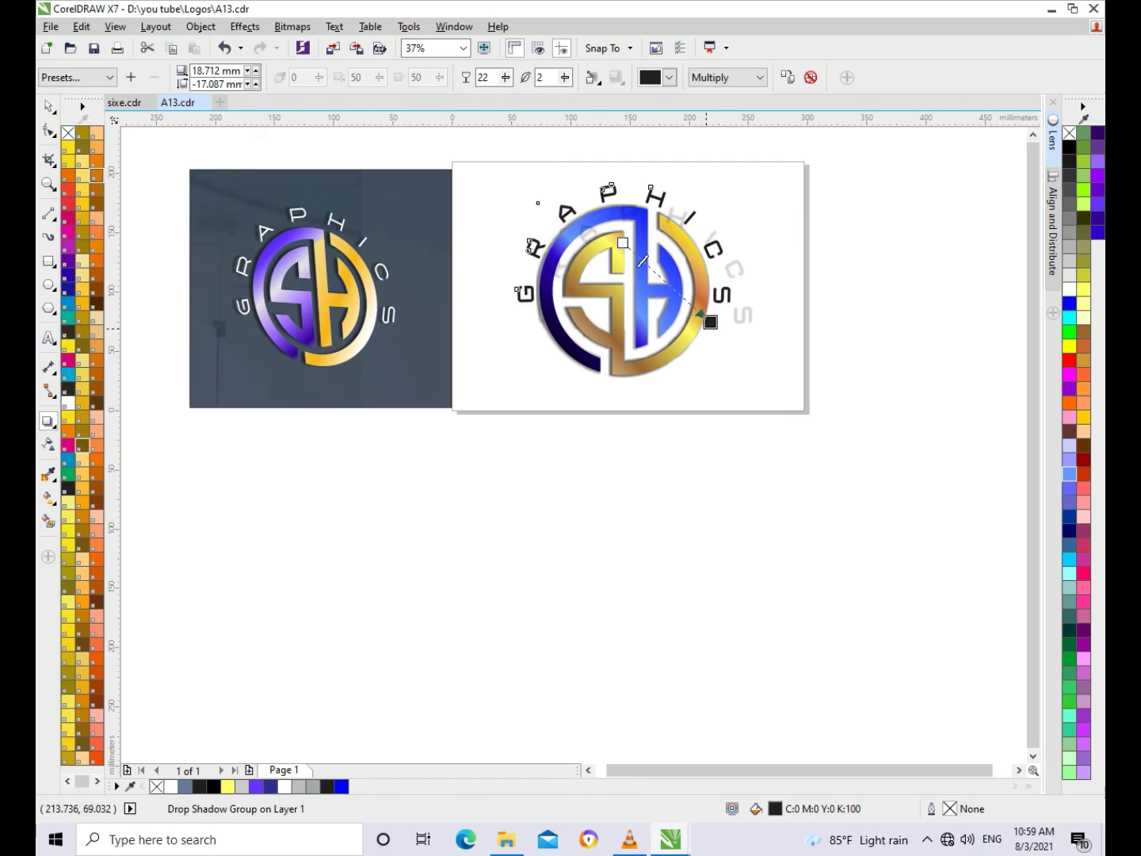
mouse_move(608, 188)
mouse_down()
mouse_move(543, 202)
mouse_move(622, 243)
mouse_move(536, 187)
mouse_up()
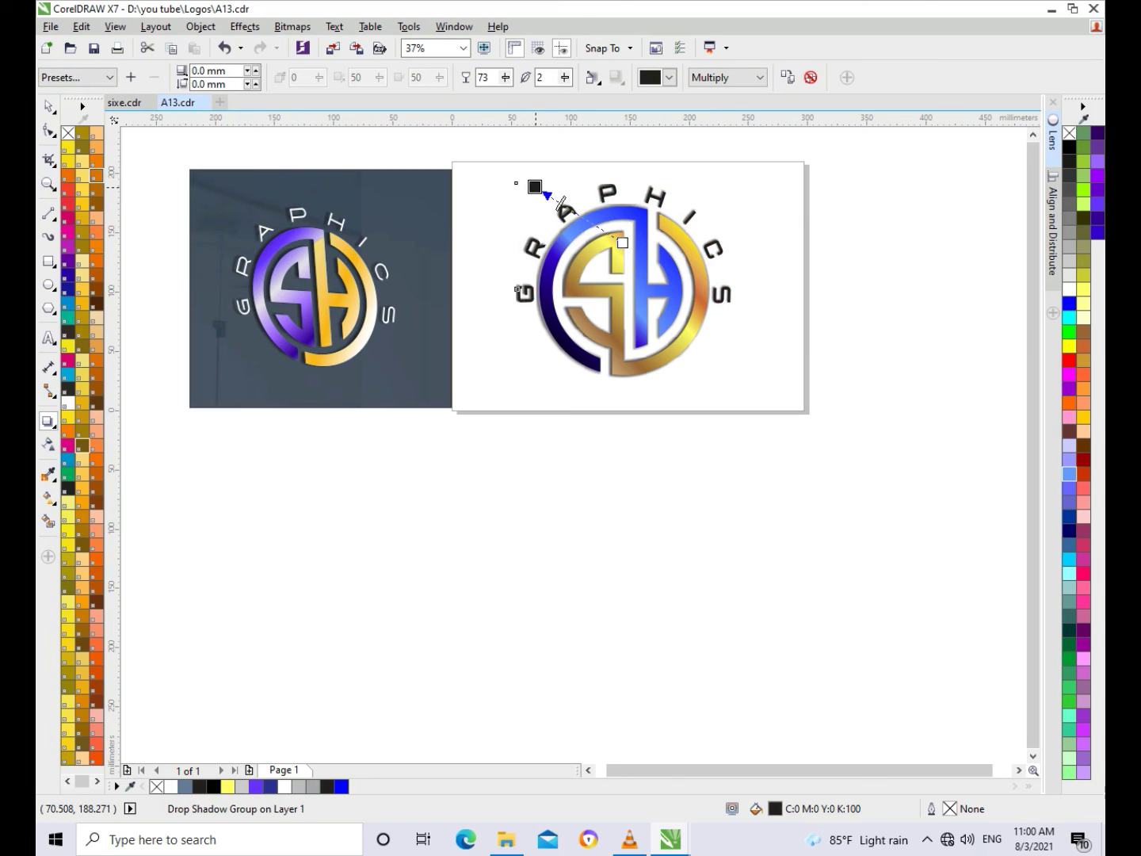
Place a copy of the gray photo behind the right logo.
key(Escape)
key(space)
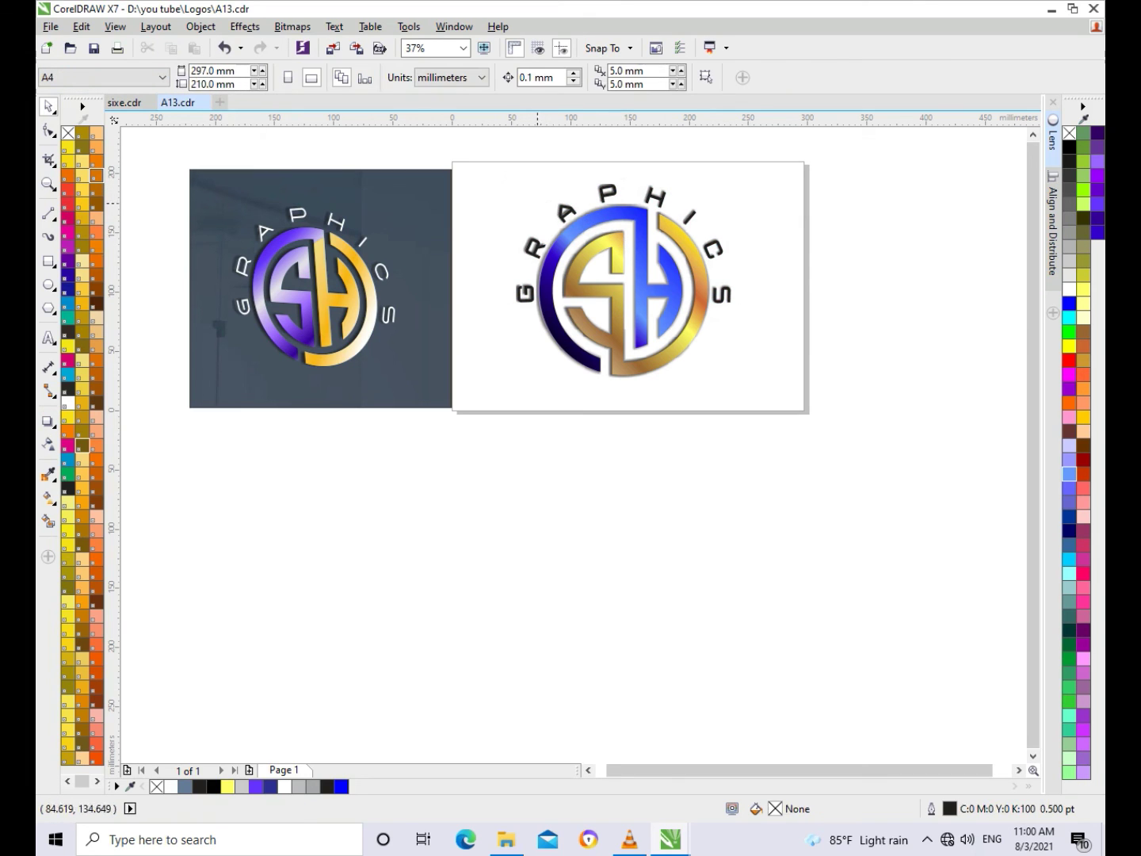
drag(373, 406, 669, 408)
key(shift+Page_Down)
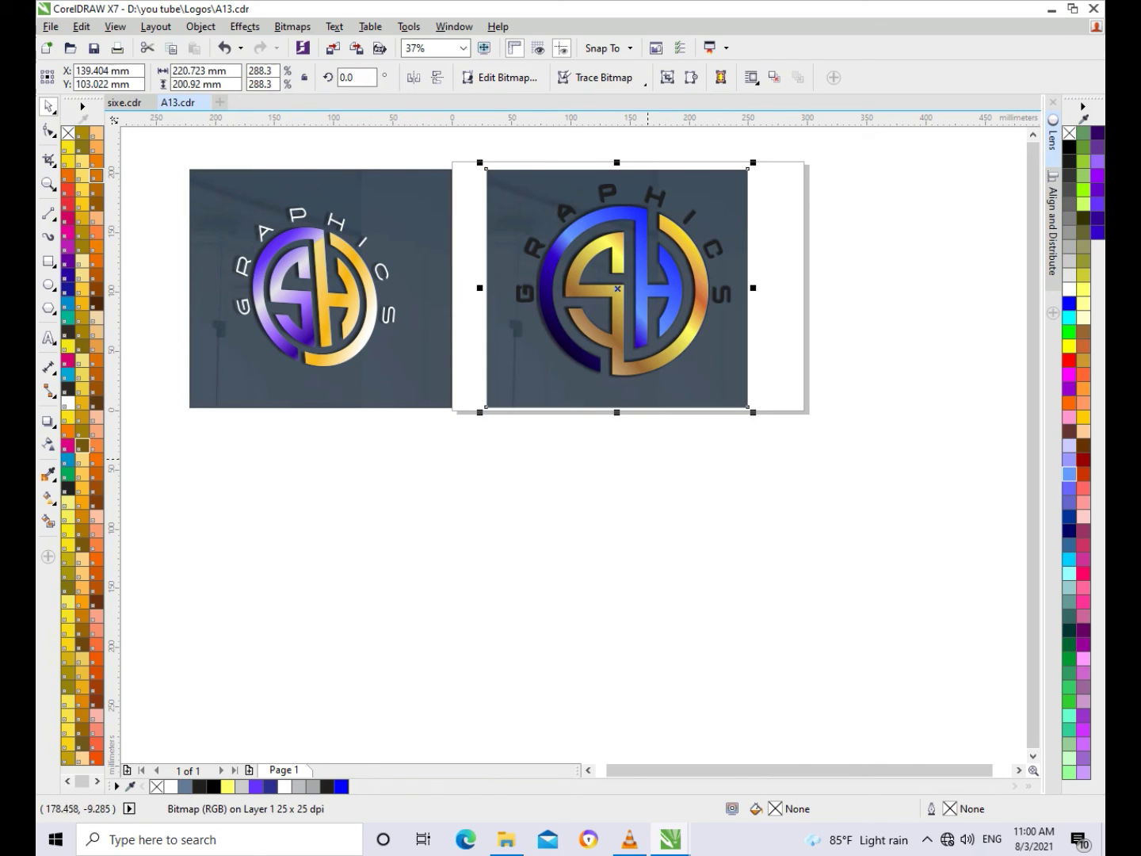
click(648, 459)
Colour the GRAPHICS lettering white.
click(602, 195)
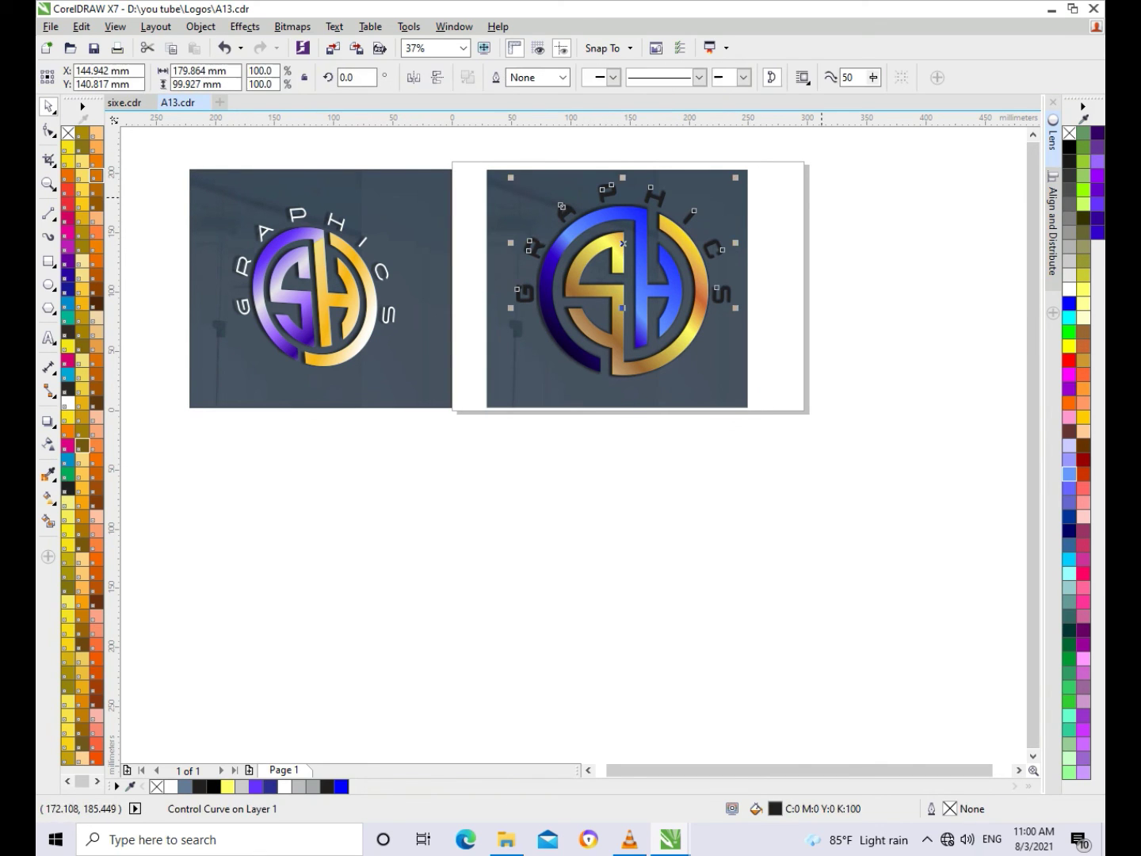
click(1069, 289)
click(680, 499)
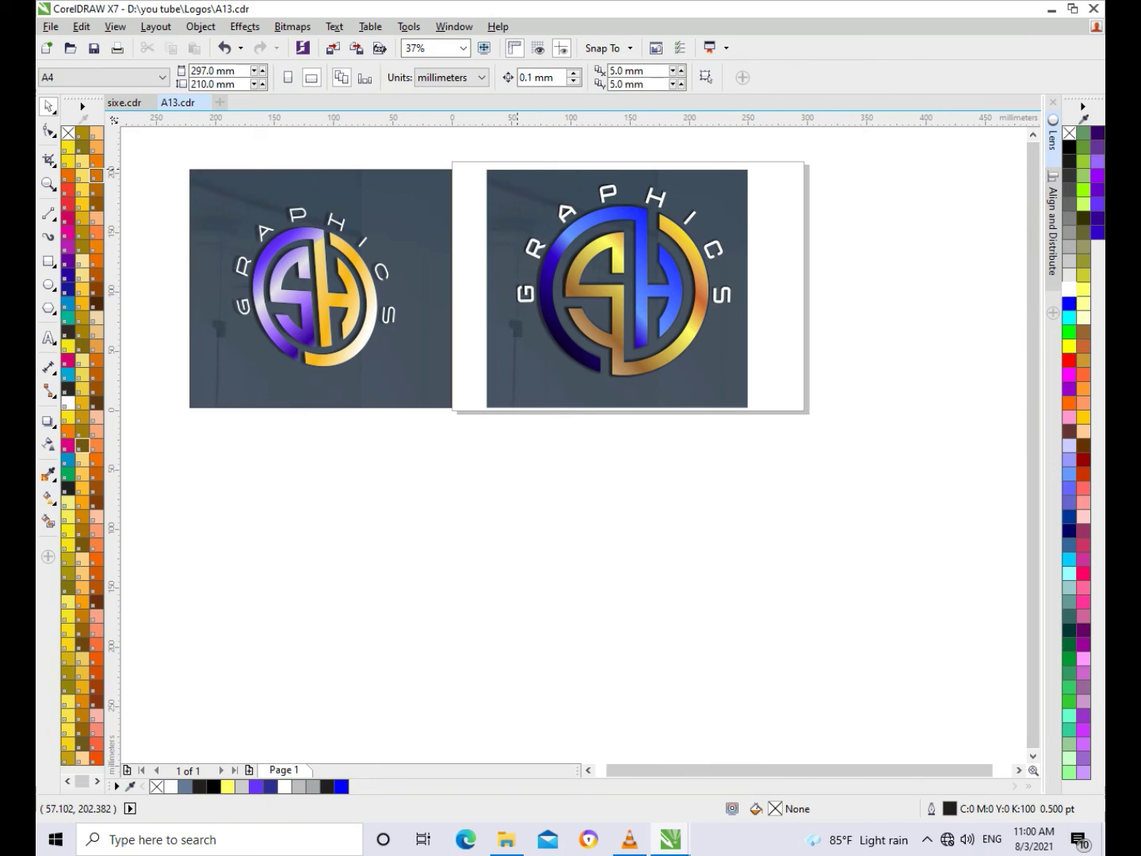
Move and shrink the six logo pieces, then group them with Ctrl+G.
mouse_move(507, 155)
mouse_down()
mouse_move(754, 384)
mouse_move(725, 371)
mouse_up()
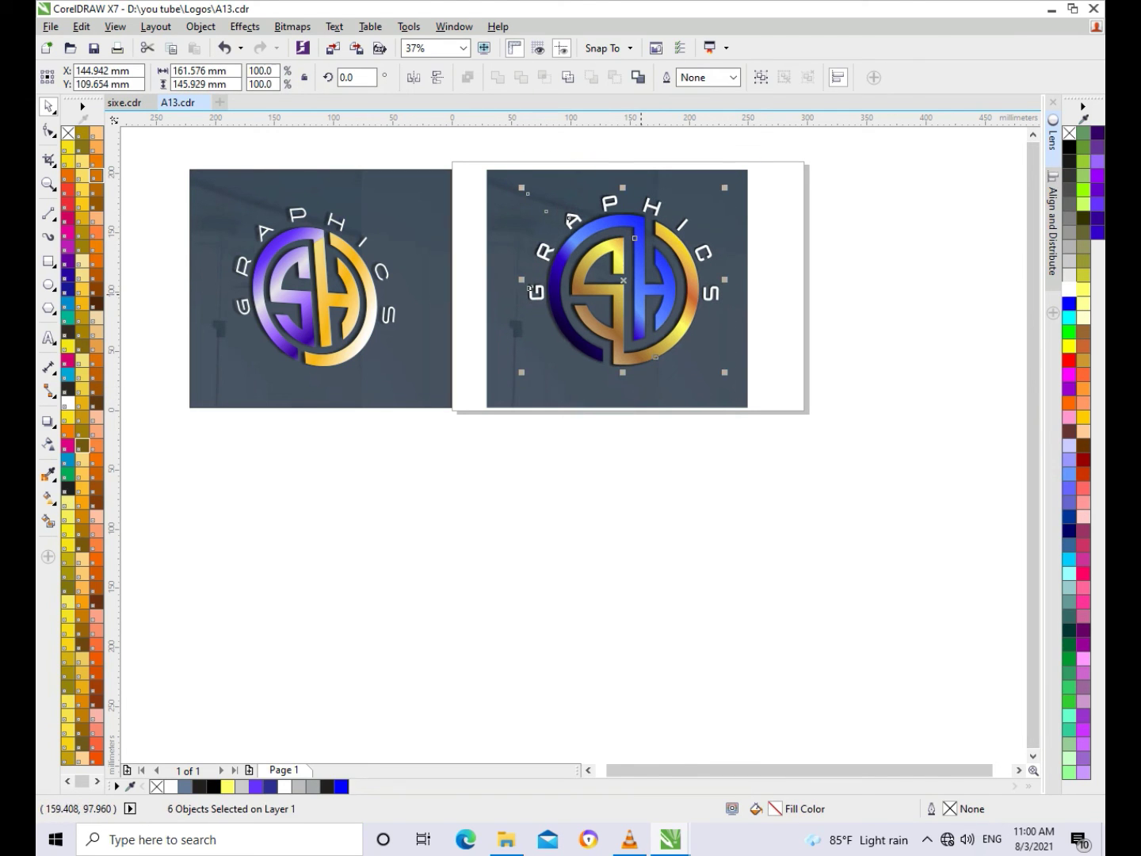
drag(529, 287, 537, 301)
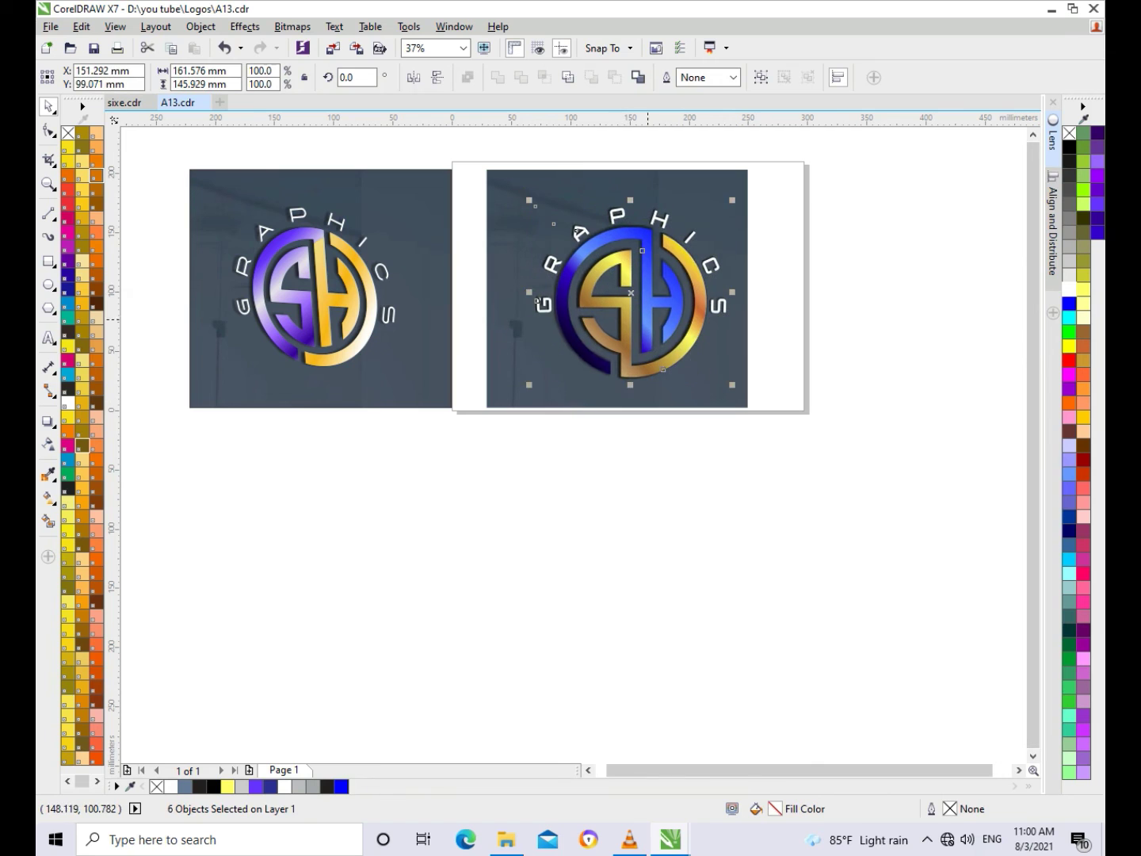
drag(732, 384, 722, 375)
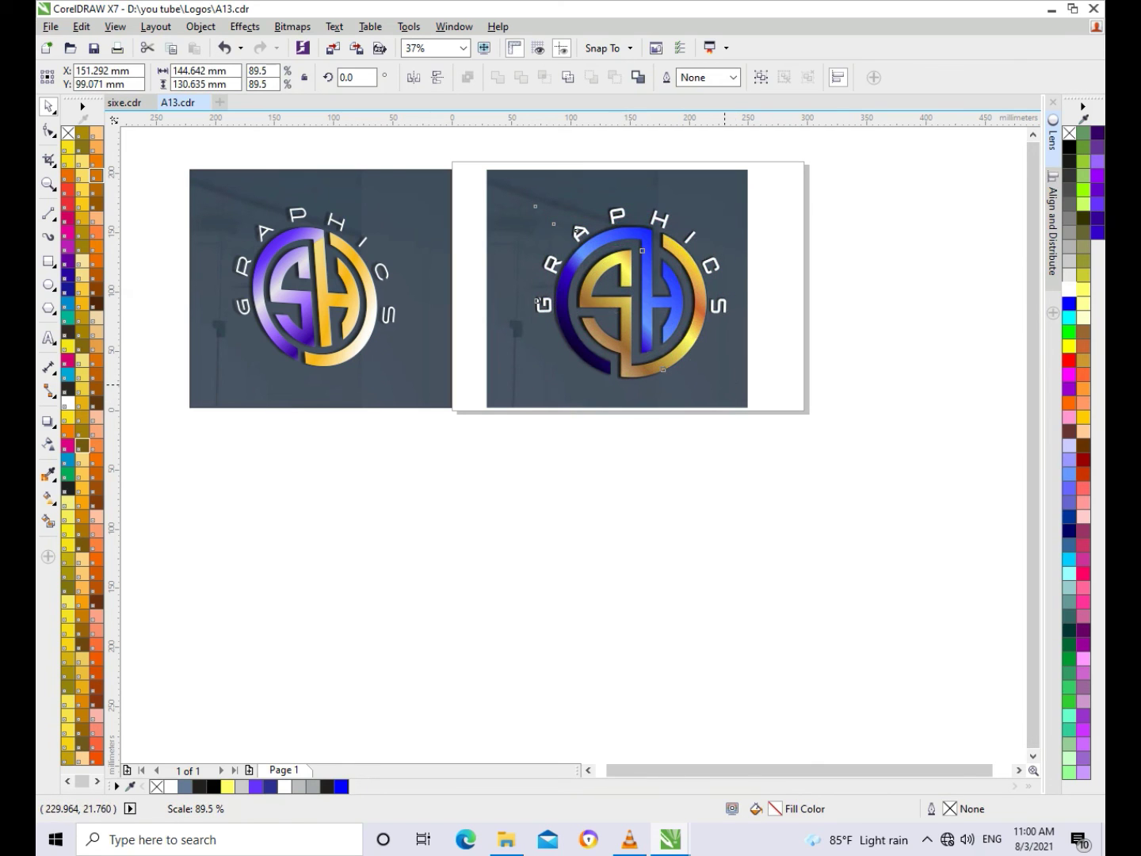
drag(624, 304, 624, 300)
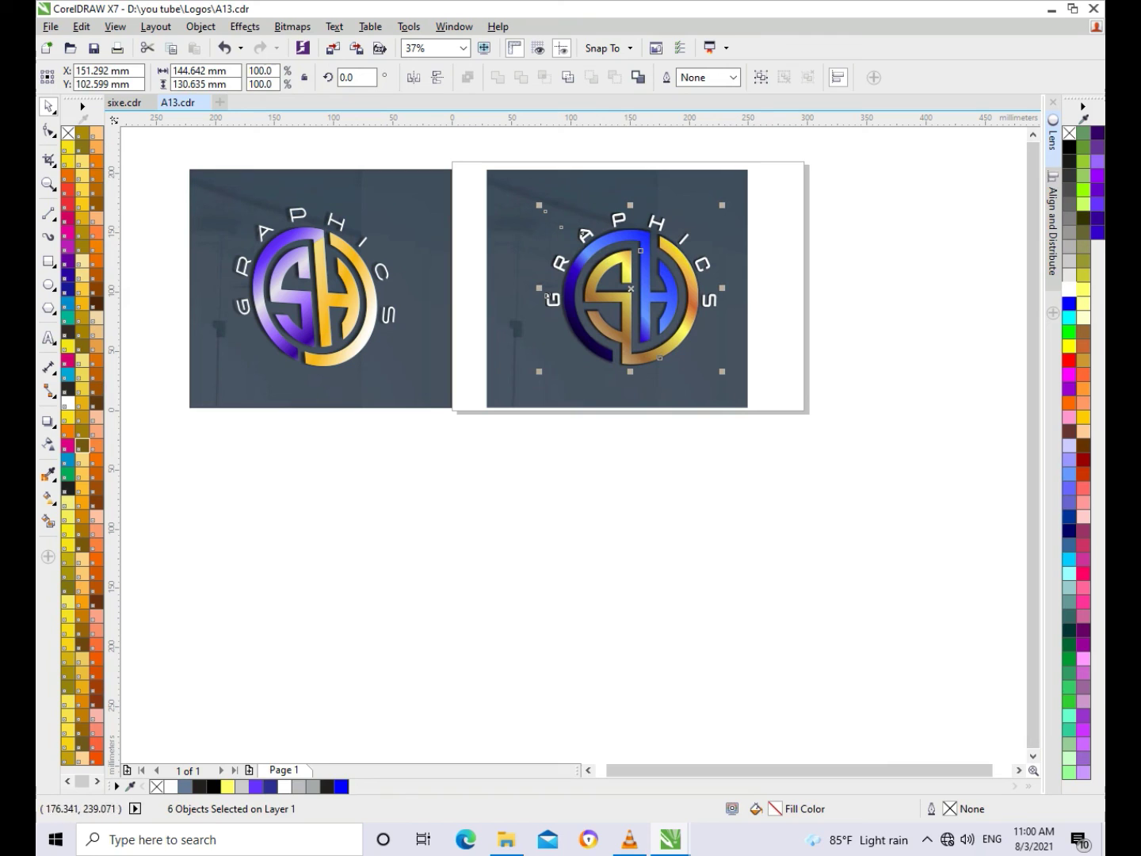
key(ctrl+g)
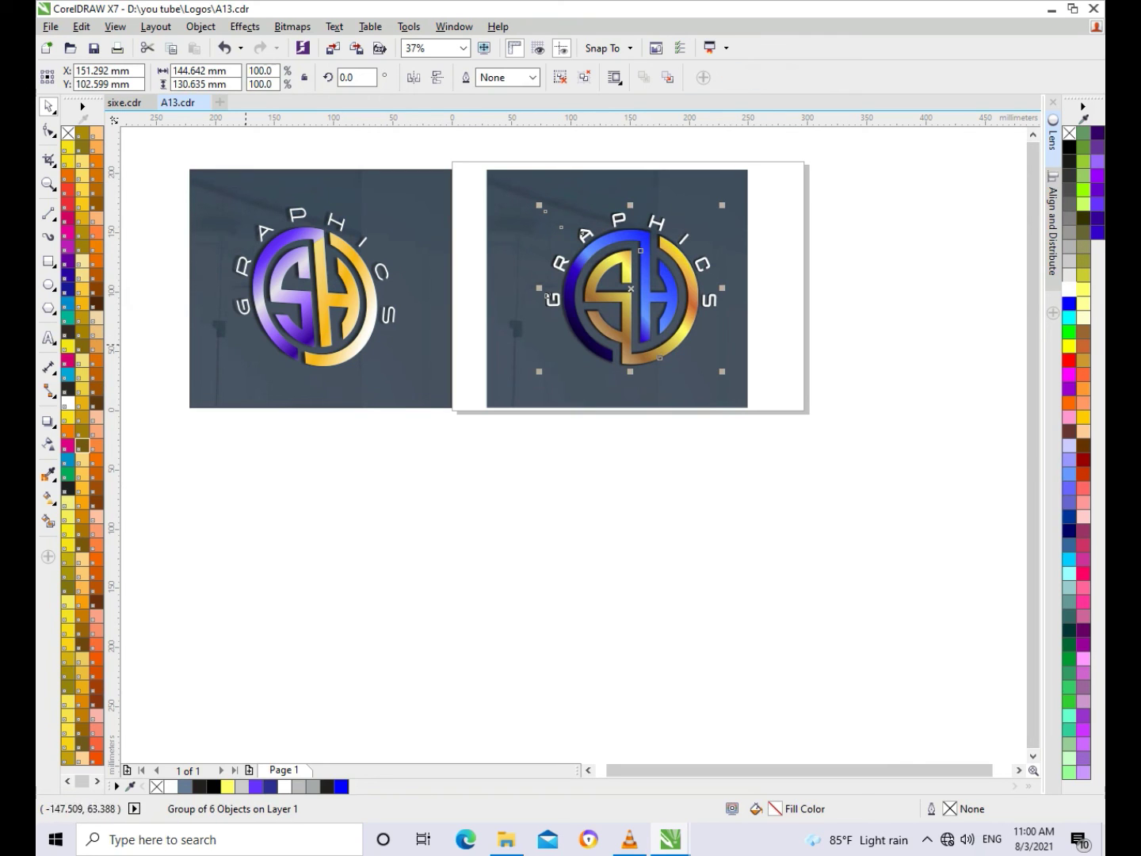
Skew the grouped logo into a slight slant.
click(631, 289)
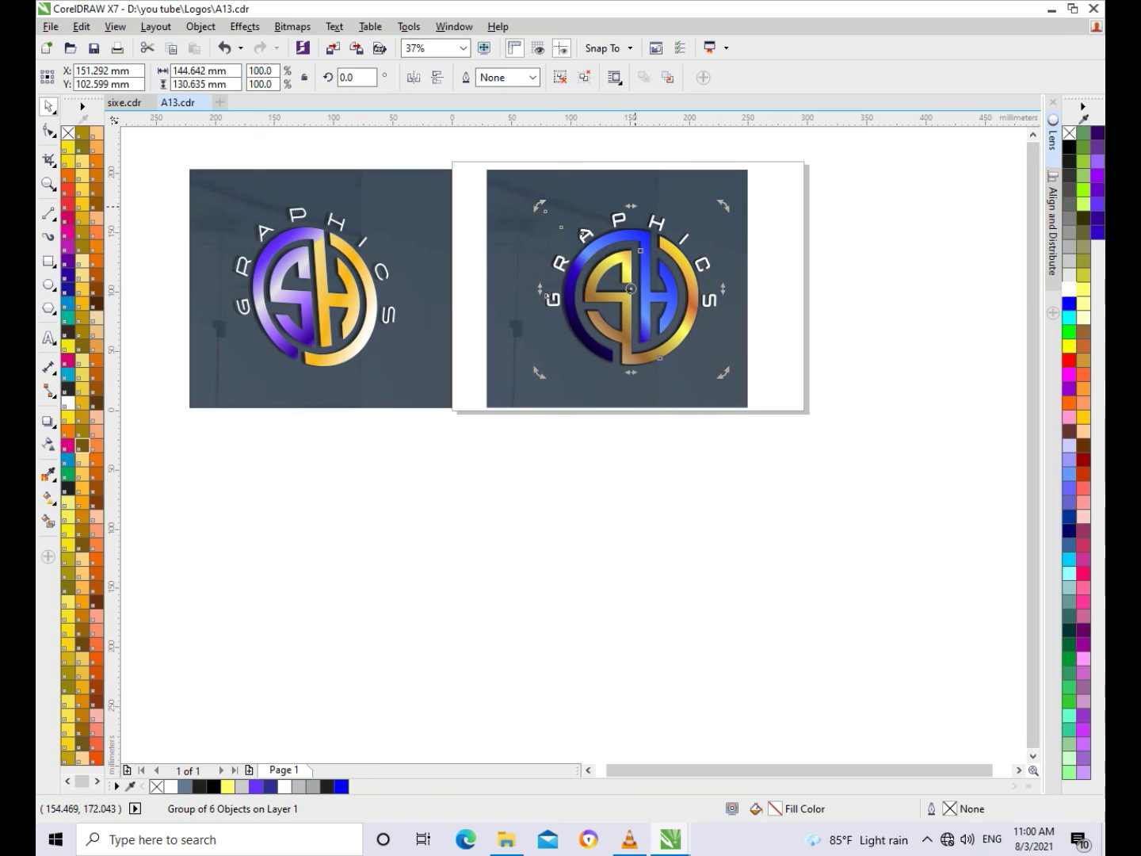
drag(631, 206, 615, 205)
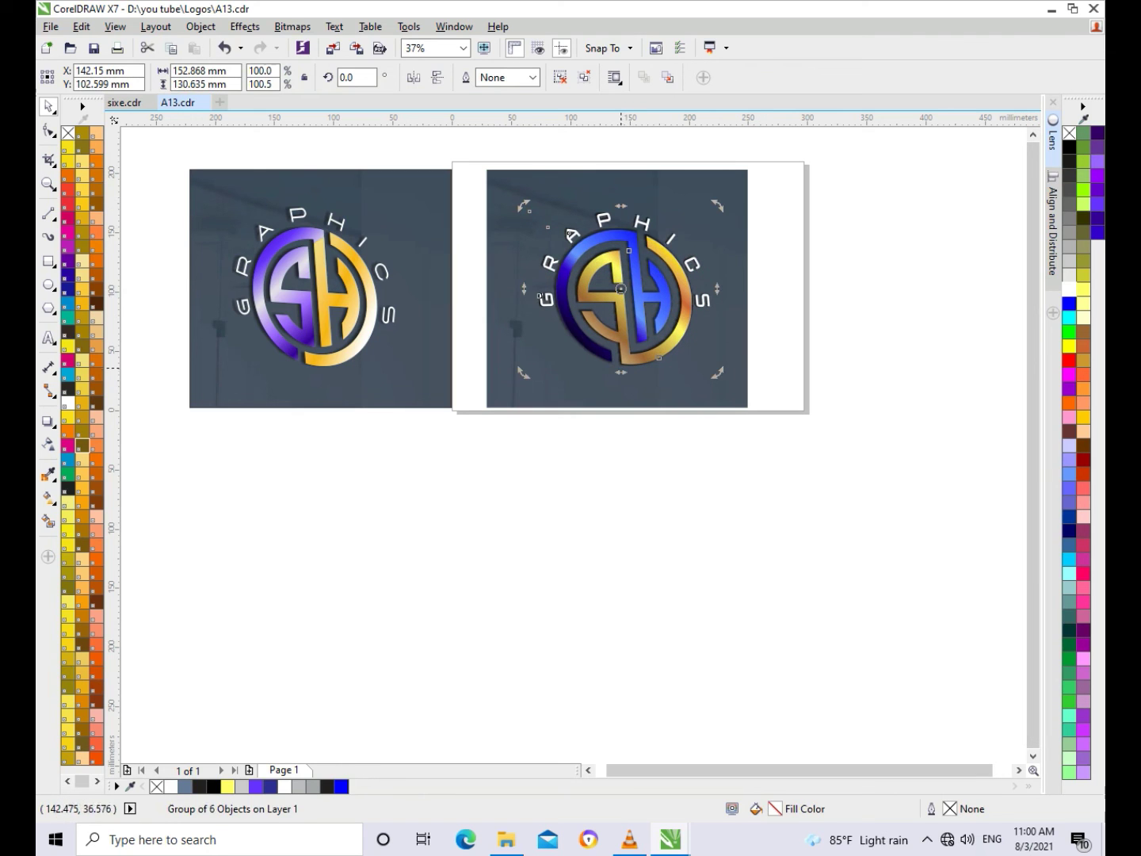
drag(622, 367, 575, 325)
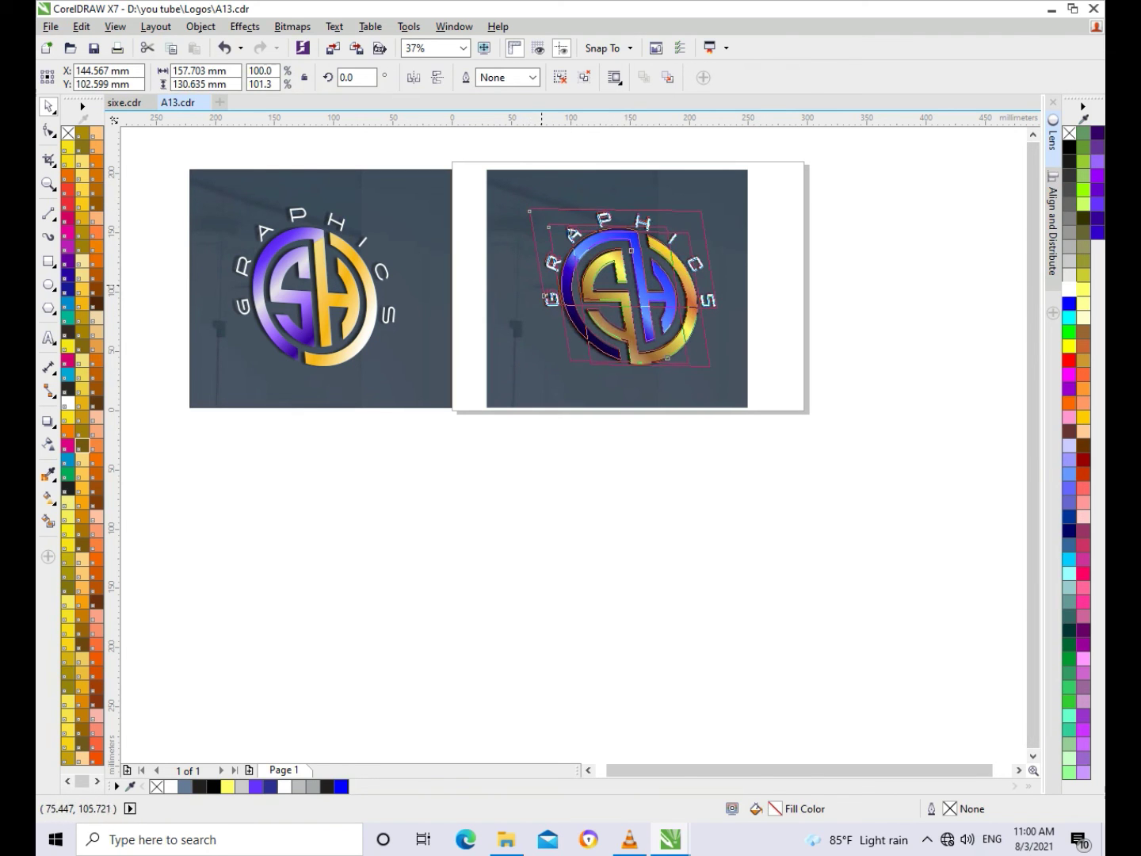
drag(572, 233, 570, 230)
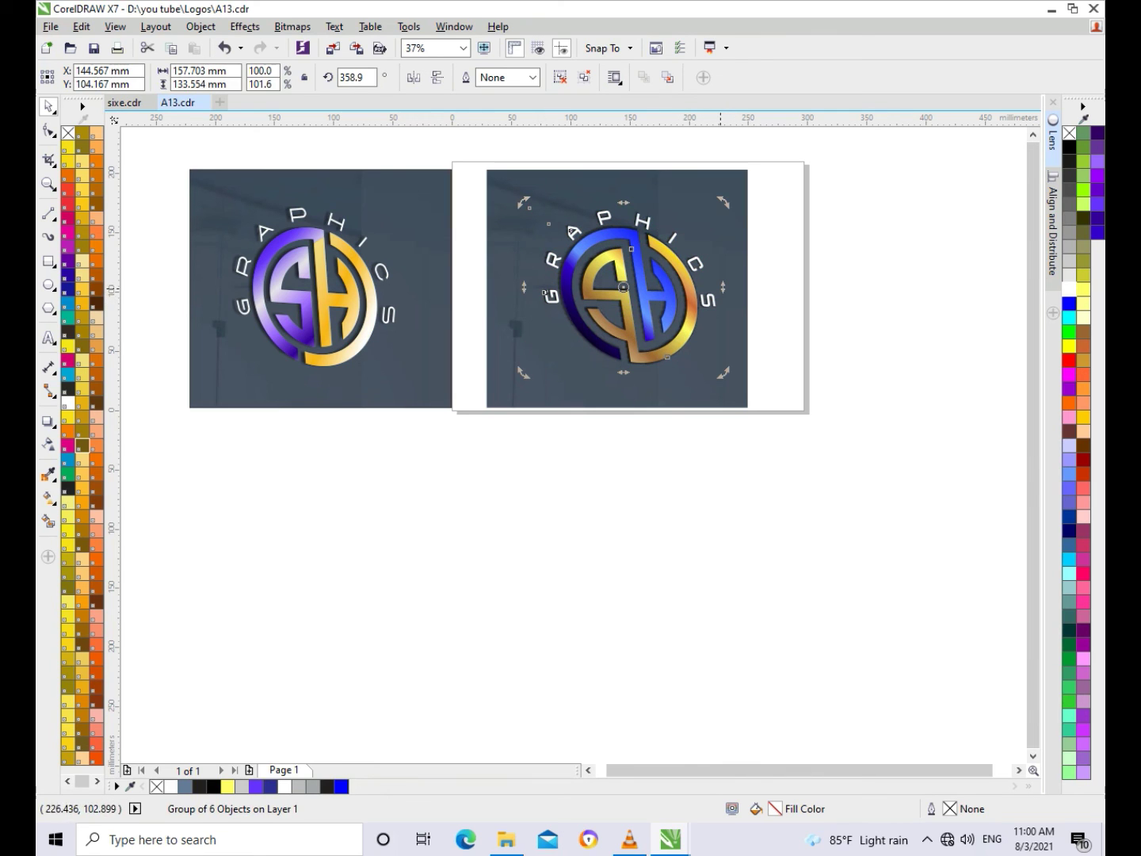
click(572, 231)
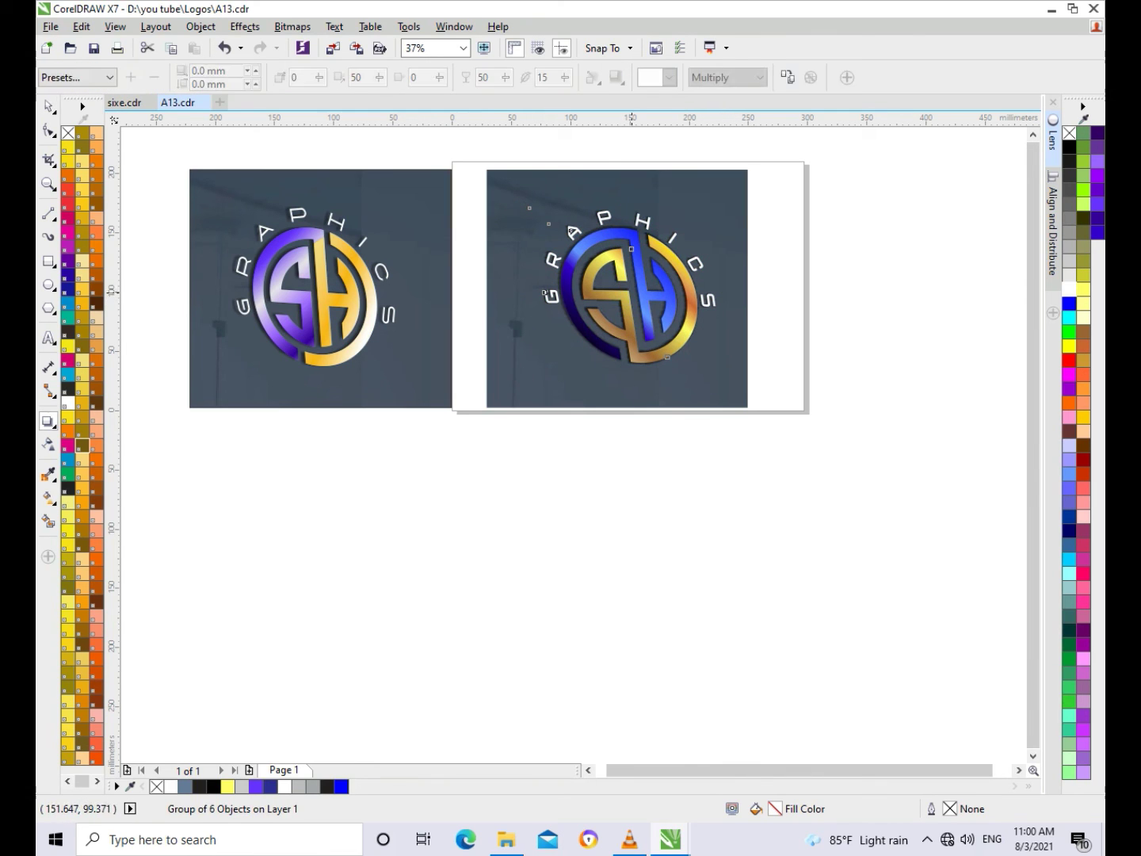
click(628, 289)
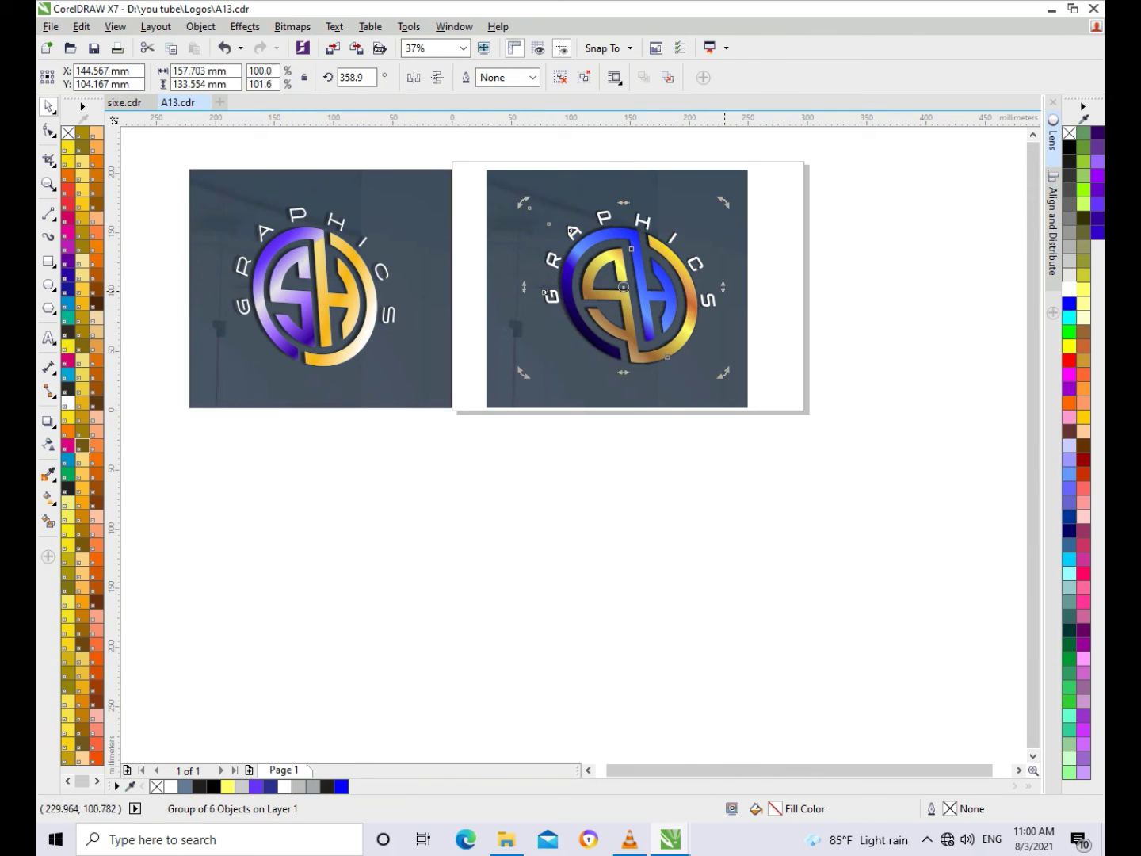
drag(722, 288, 723, 299)
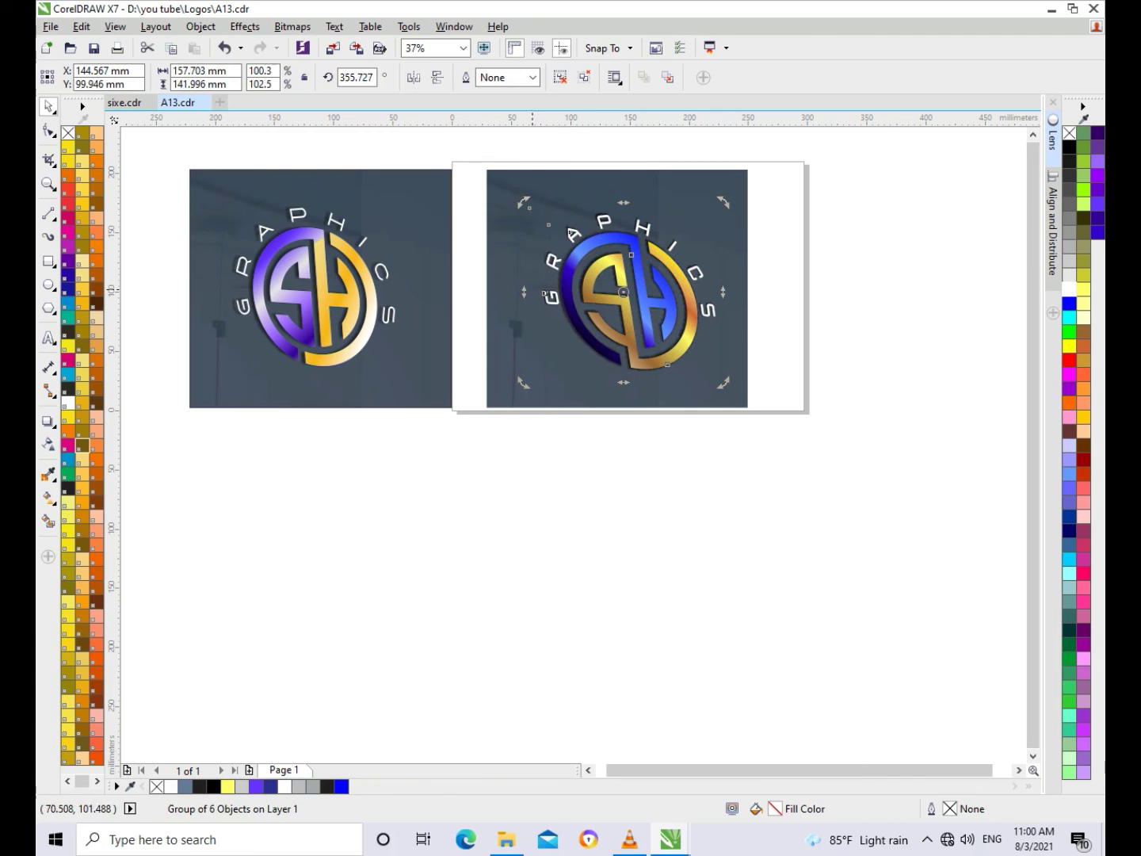
drag(537, 290, 533, 285)
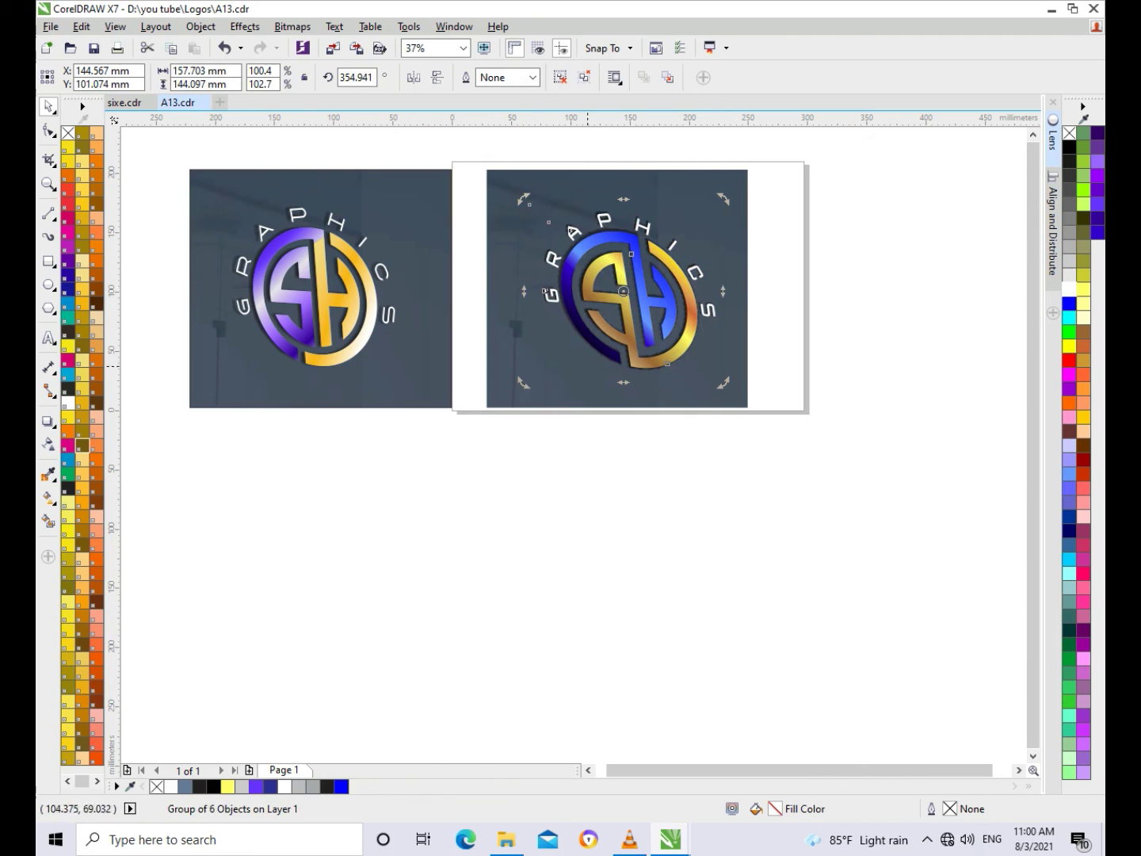
Shift the logo slightly left and rotate it nearly upright to about 359.8°.
click(566, 466)
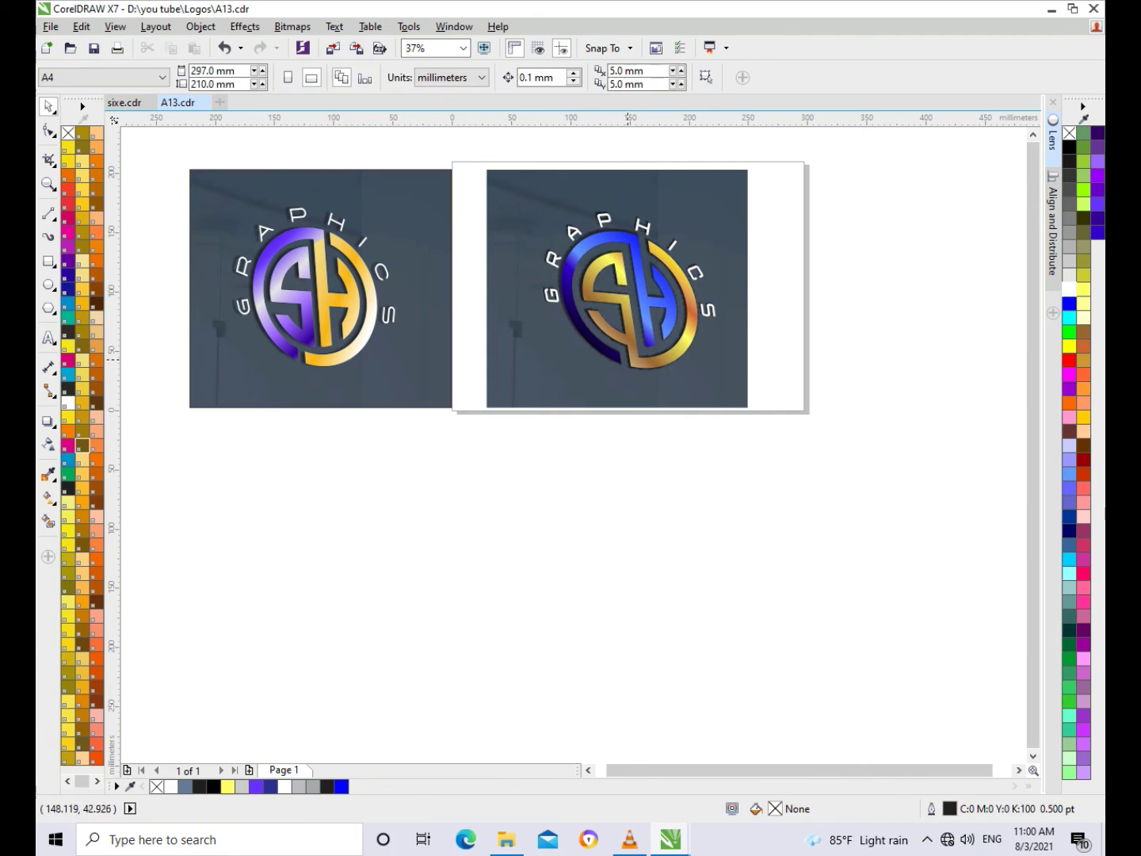
click(631, 359)
drag(623, 381, 616, 379)
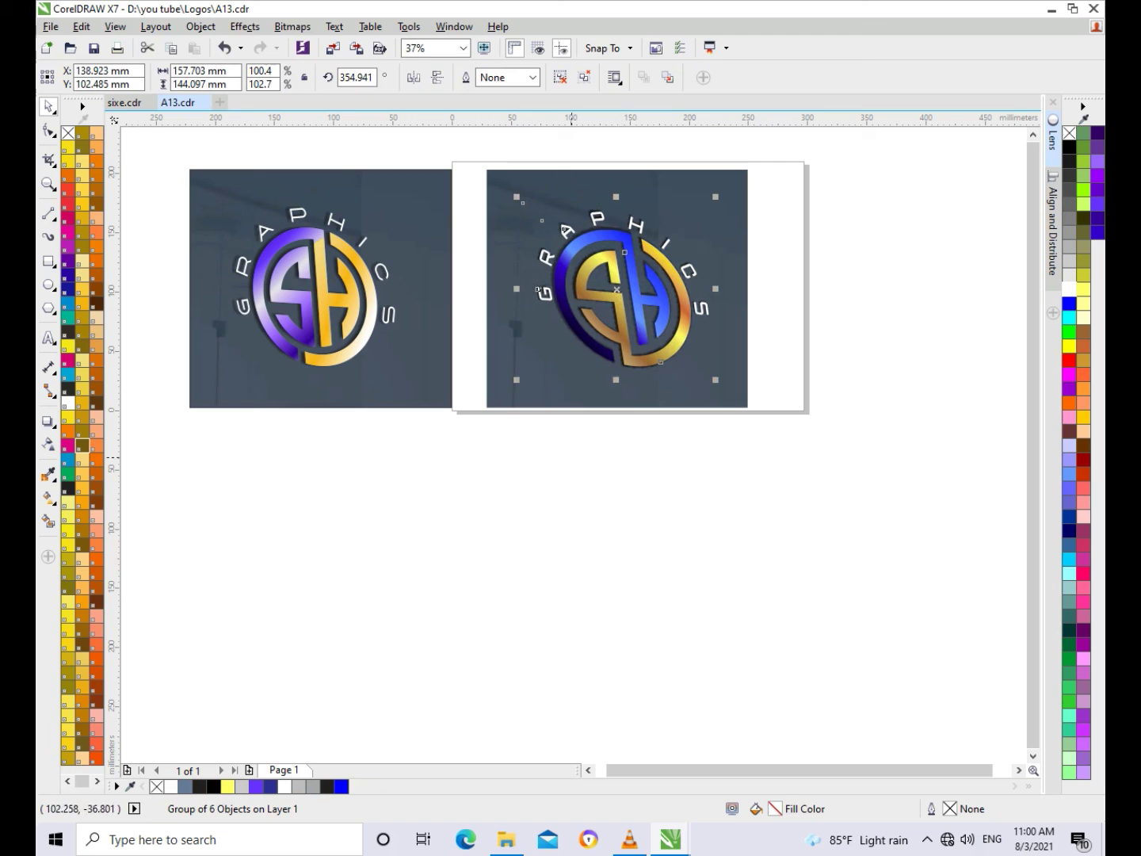
key(Escape)
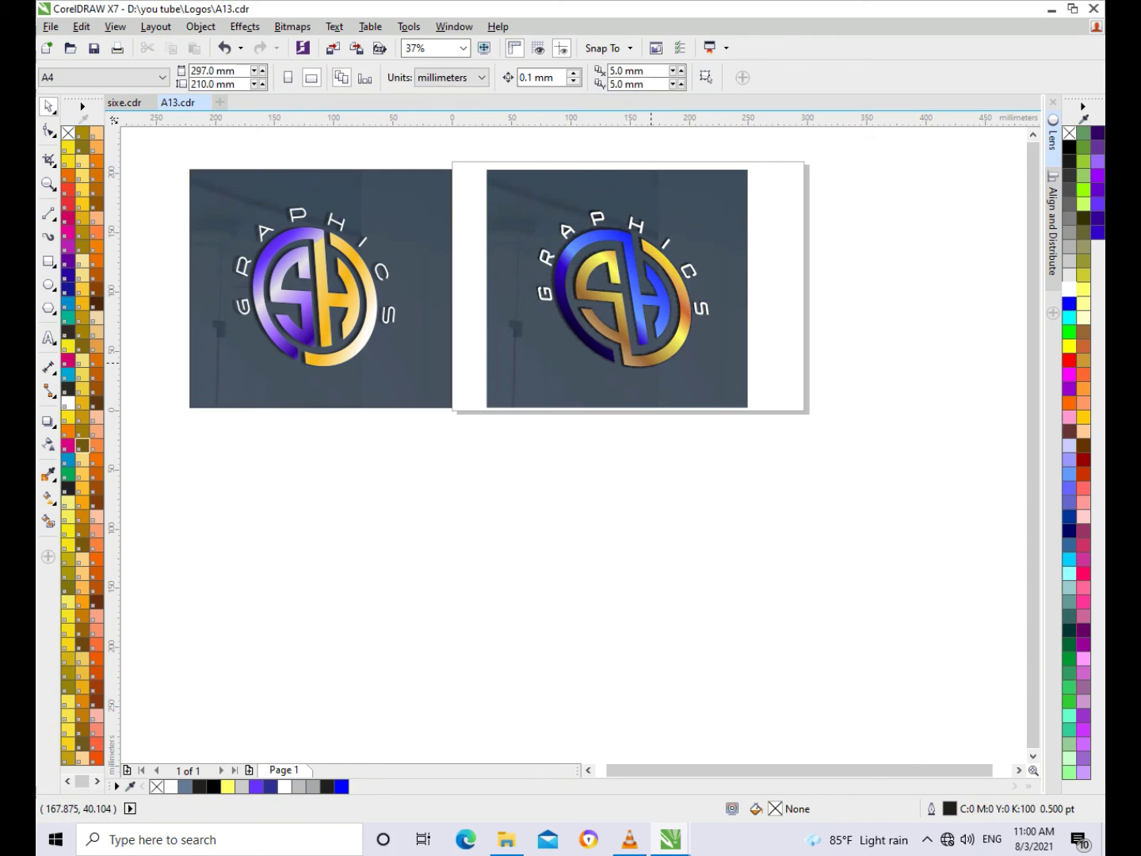
click(651, 362)
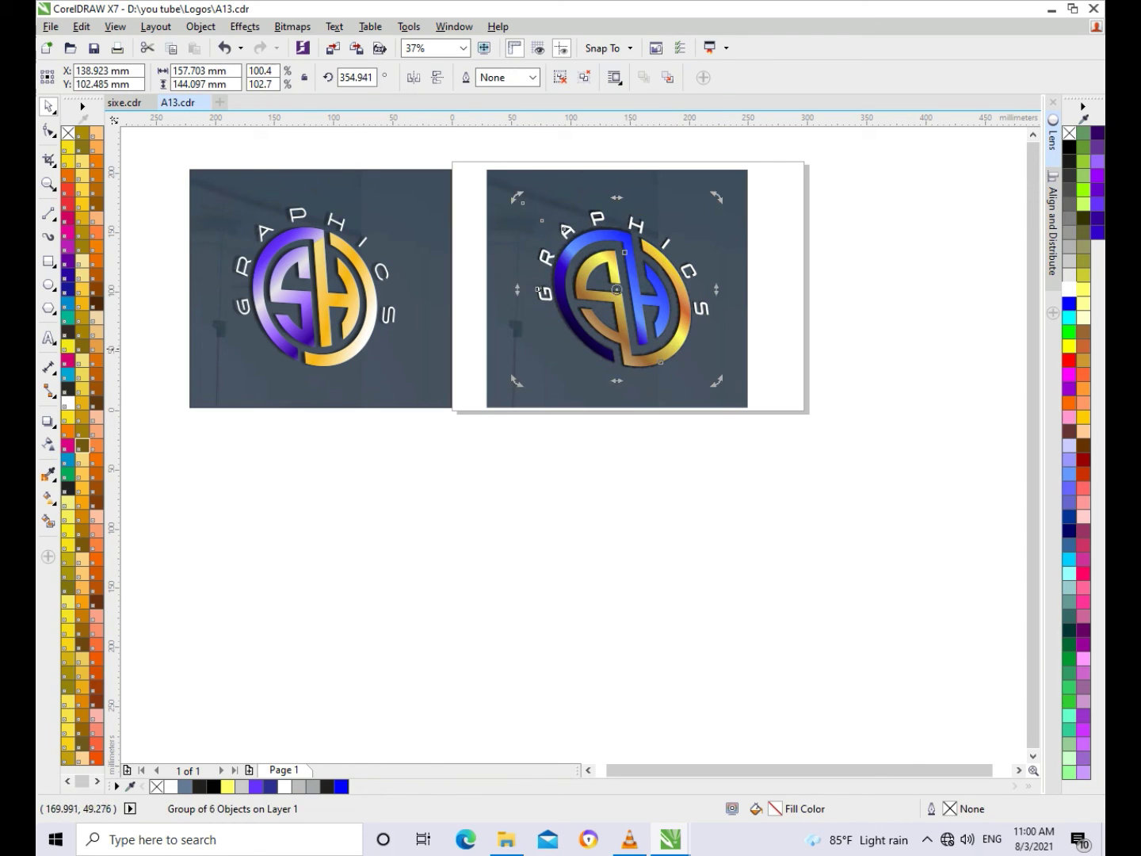
drag(724, 282, 719, 272)
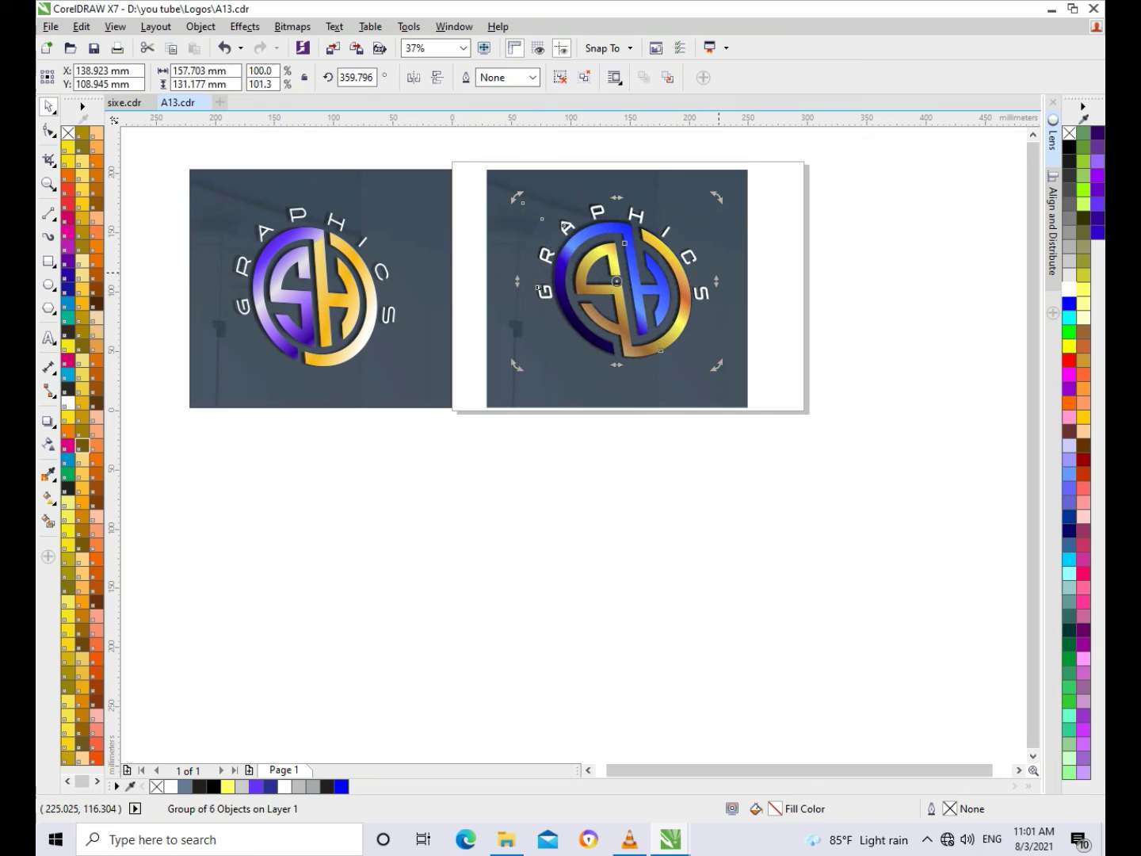
click(563, 466)
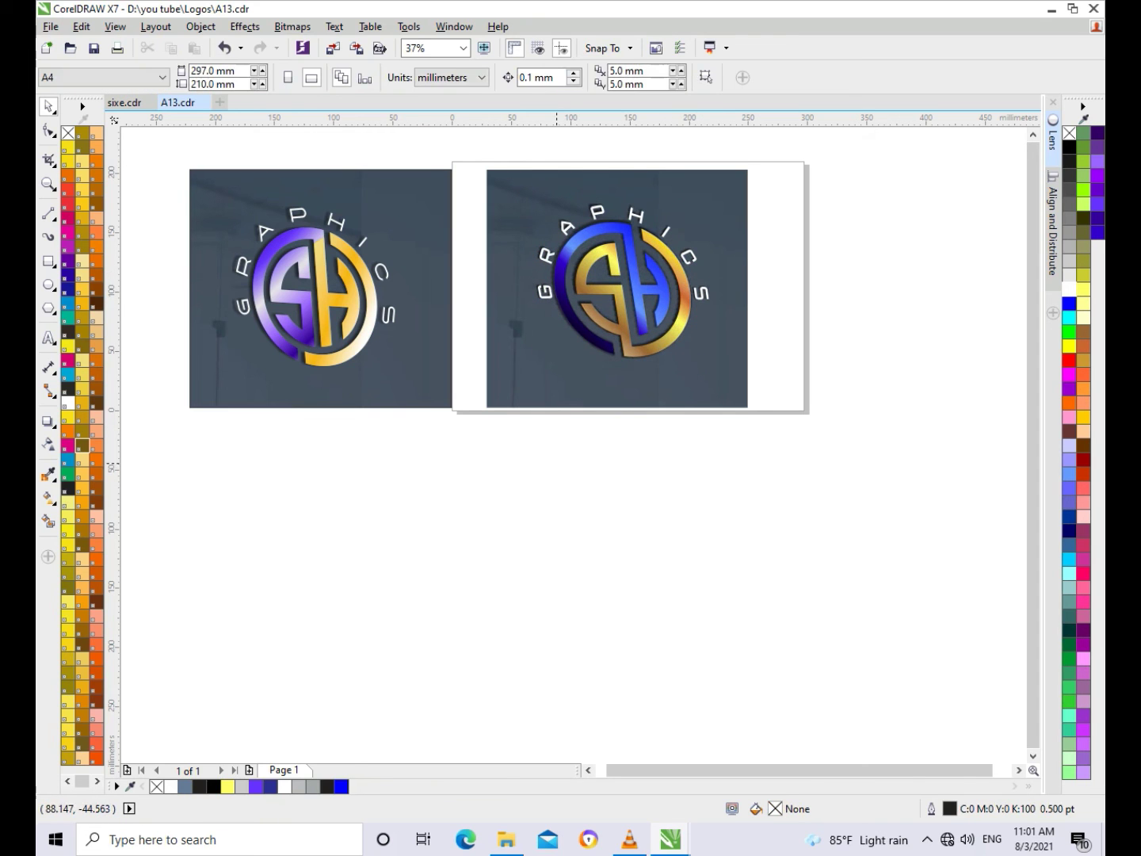
key(z)
mouse_move(520, 182)
mouse_down()
mouse_move(717, 400)
mouse_move(723, 388)
mouse_up()
key(space)
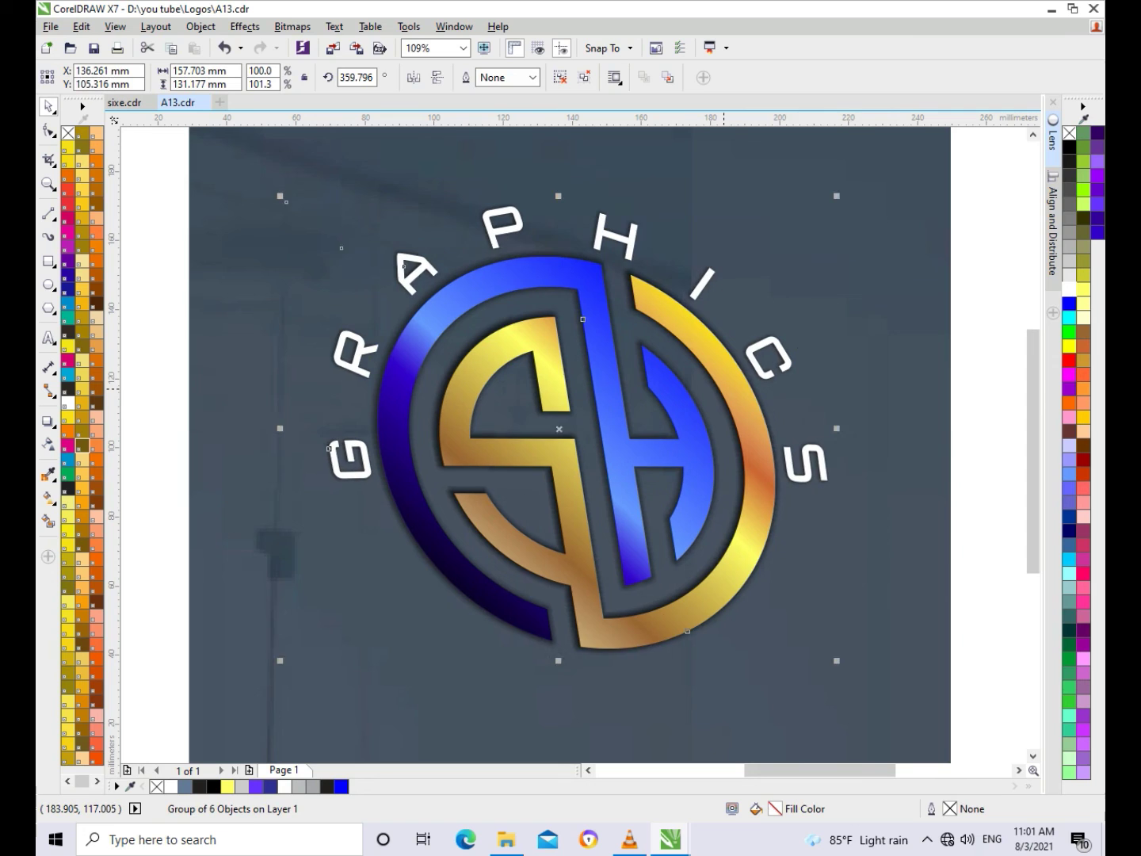
key(ctrl+z)
scroll(724, 386, down, 3)
key(z)
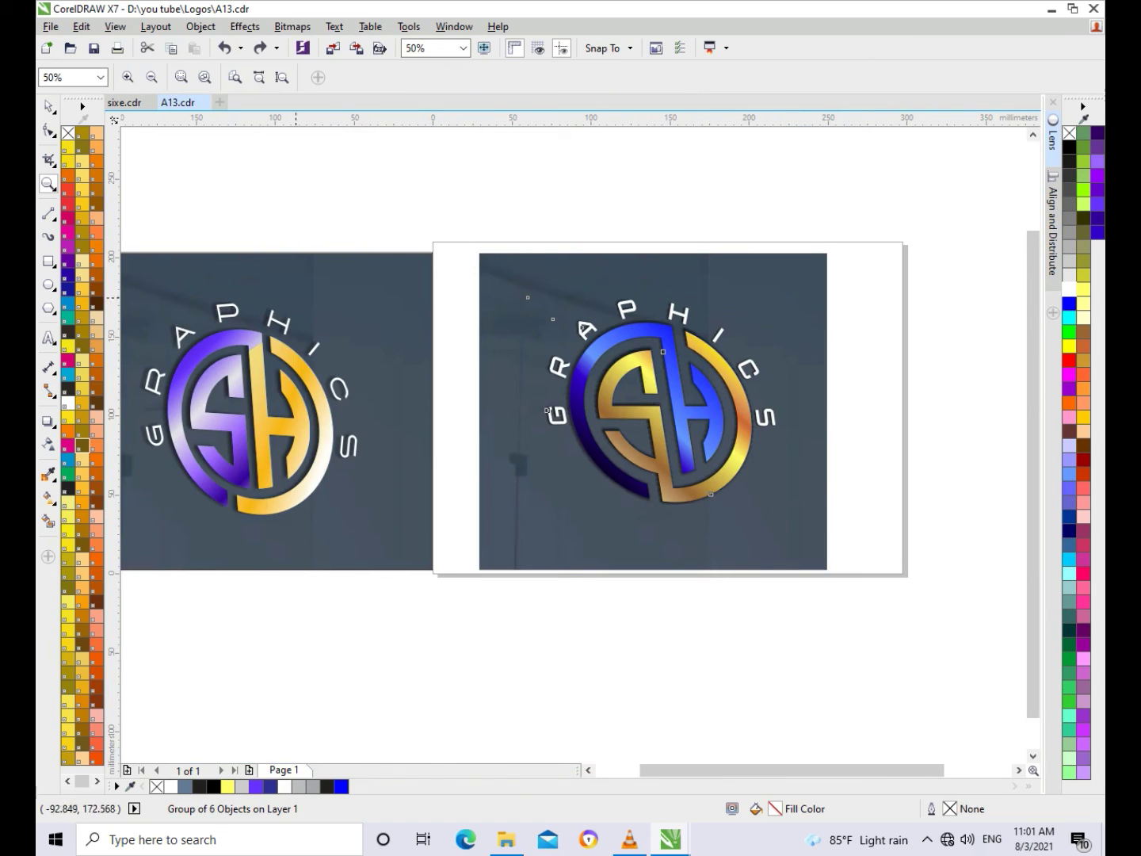
drag(390, 225, 879, 598)
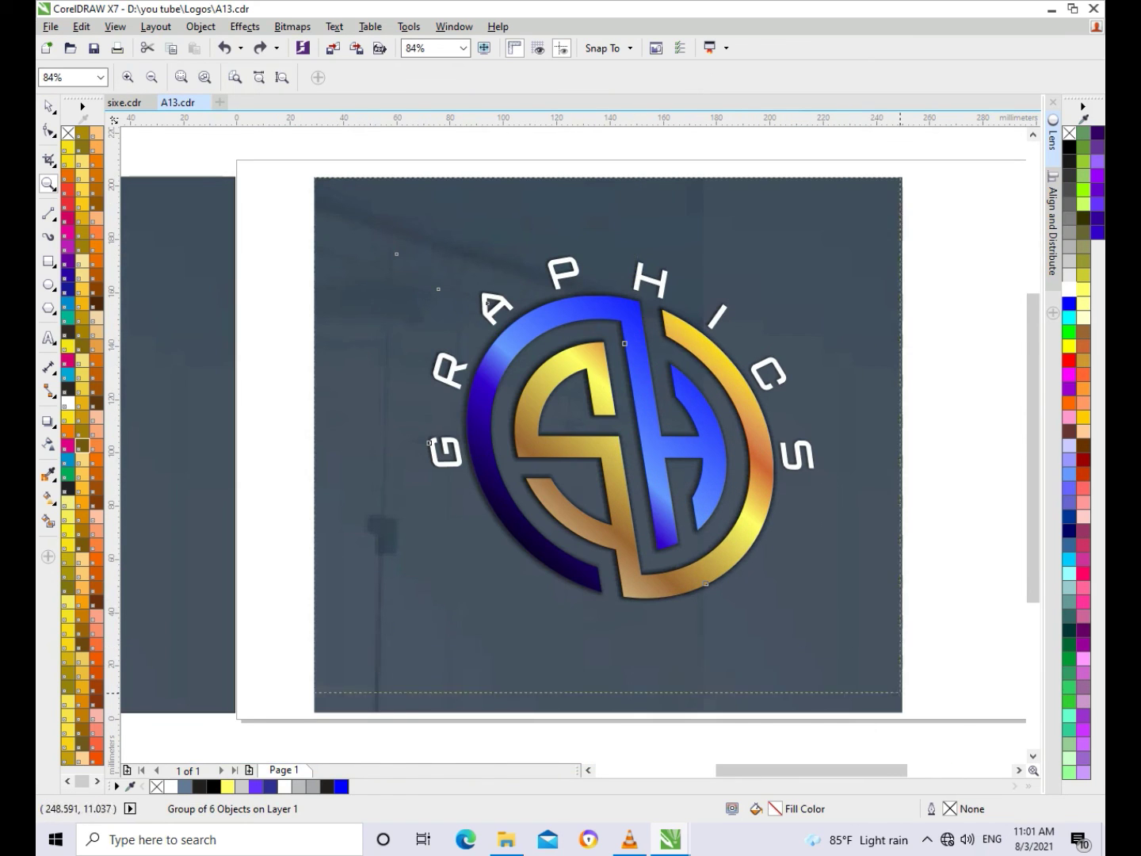
scroll(830, 440, up, 1)
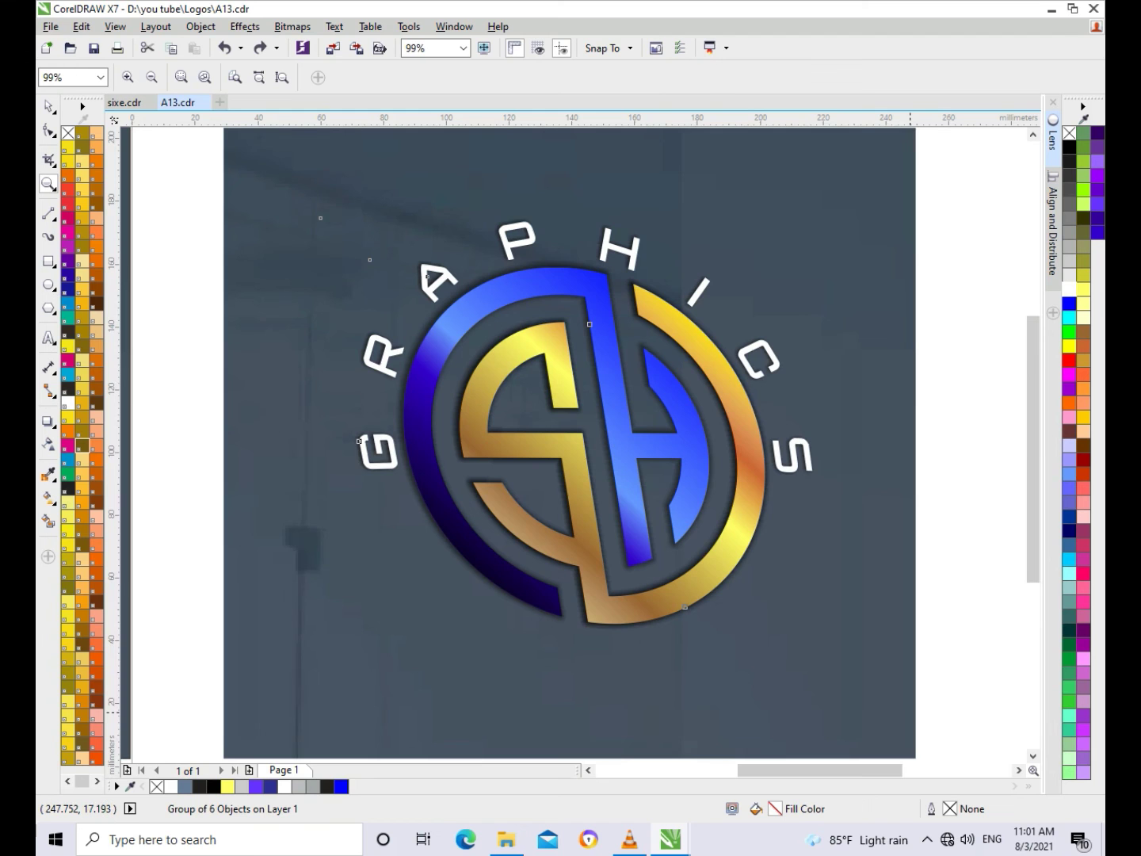
scroll(908, 710, down, 4)
scroll(804, 581, up, 1)
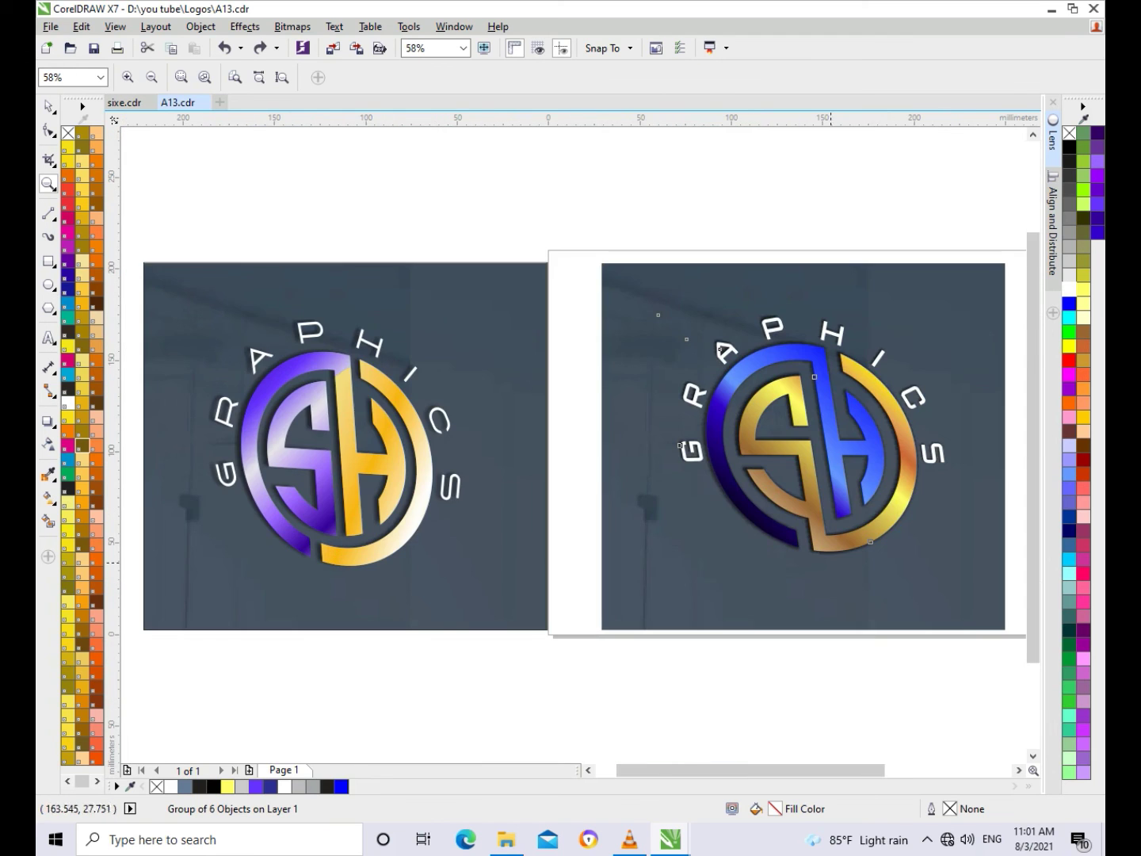
key(space)
key(Escape)
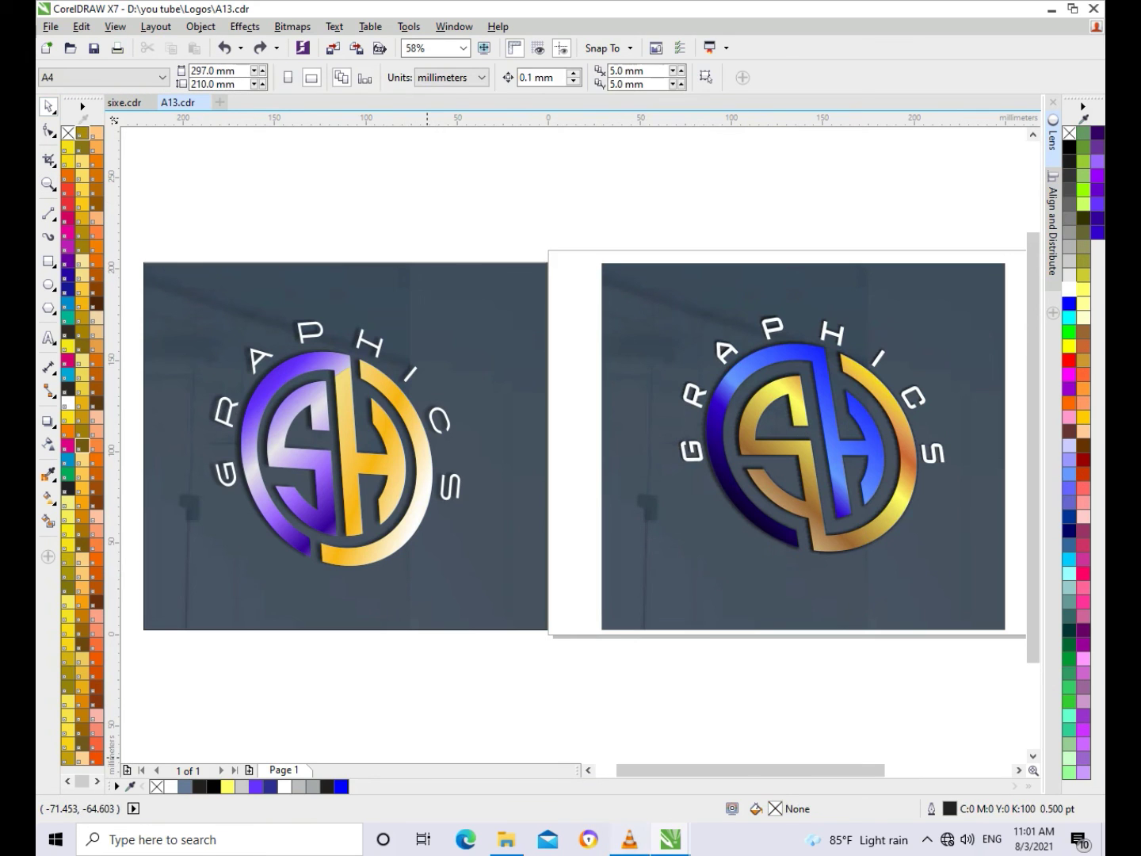